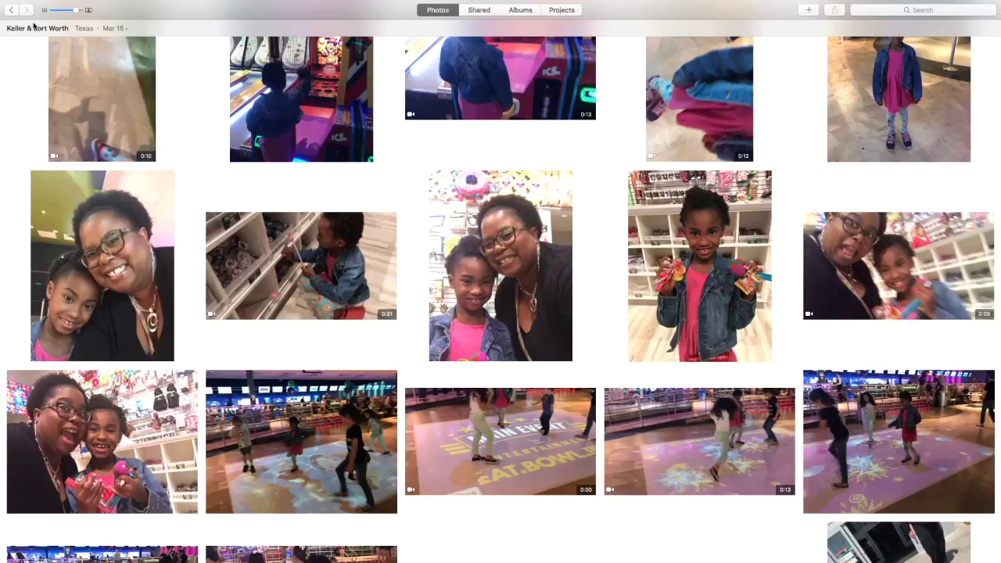
Scroll the Keller & Fort Worth photos past the dance-floor shots to the bunny ride and Starbucks pictures
{"action": "scroll", "coordinate": [34, 25], "scroll_direction": "down", "scroll_amount": 1}
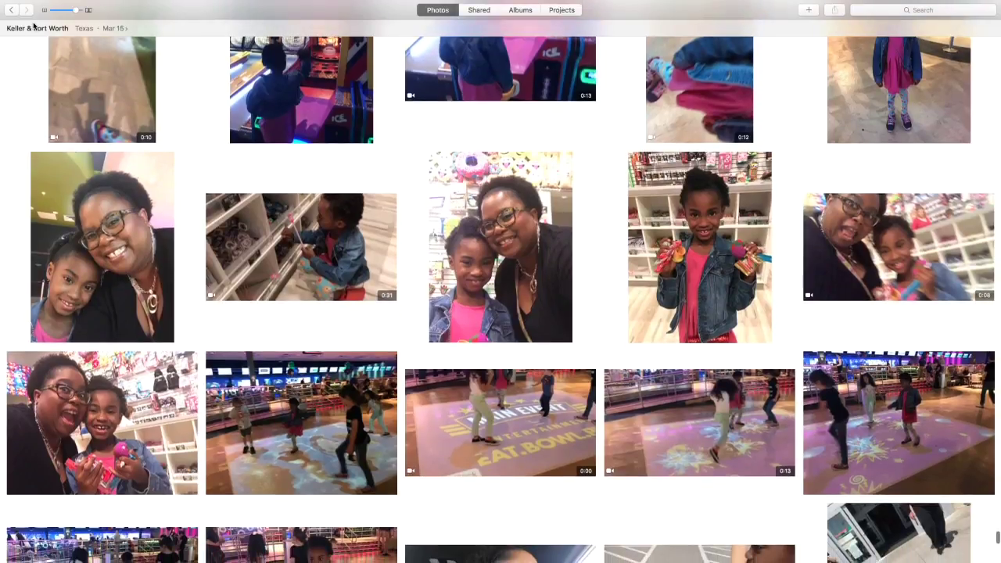
{"action": "scroll", "coordinate": [34, 26], "scroll_direction": "up", "scroll_amount": 1}
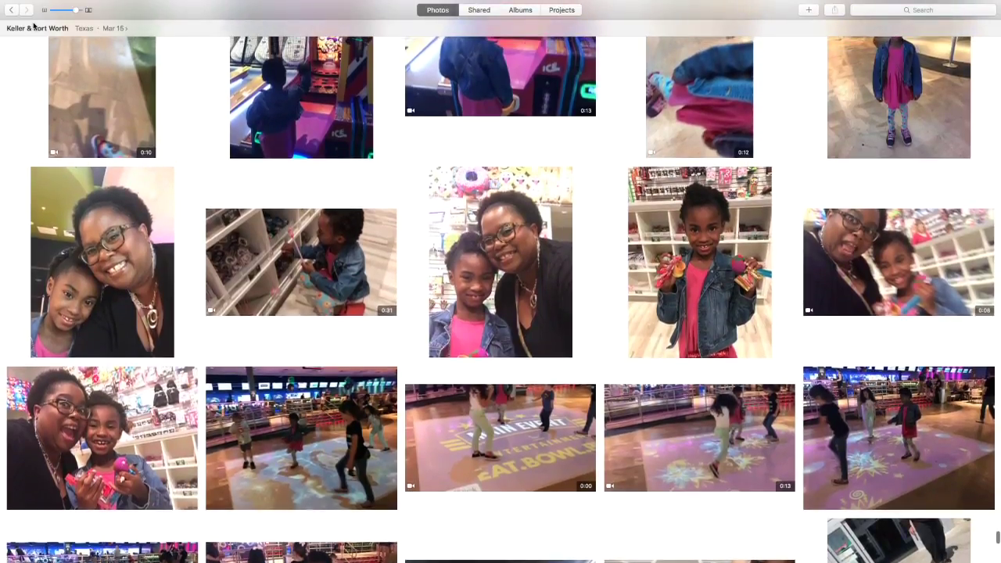
{"action": "scroll", "coordinate": [34, 26], "scroll_direction": "up", "scroll_amount": 4}
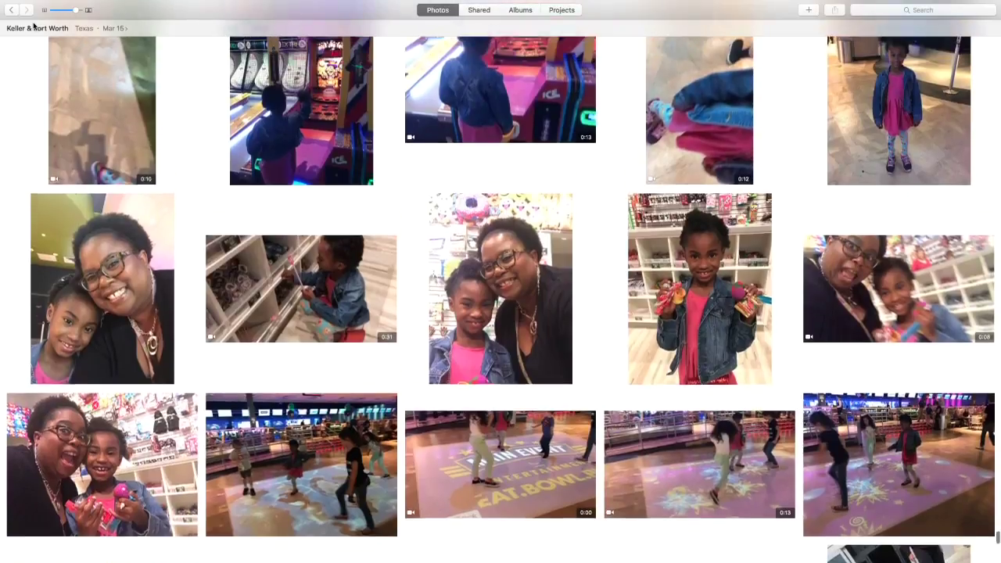
{"action": "scroll", "coordinate": [34, 26], "scroll_direction": "up", "scroll_amount": 3}
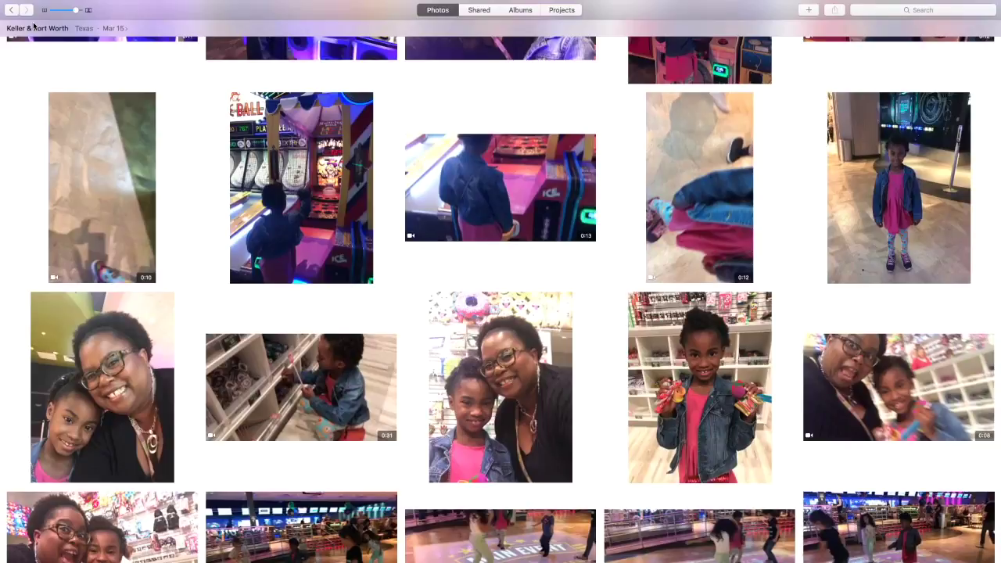
{"action": "scroll", "coordinate": [34, 26], "scroll_direction": "down", "scroll_amount": 5}
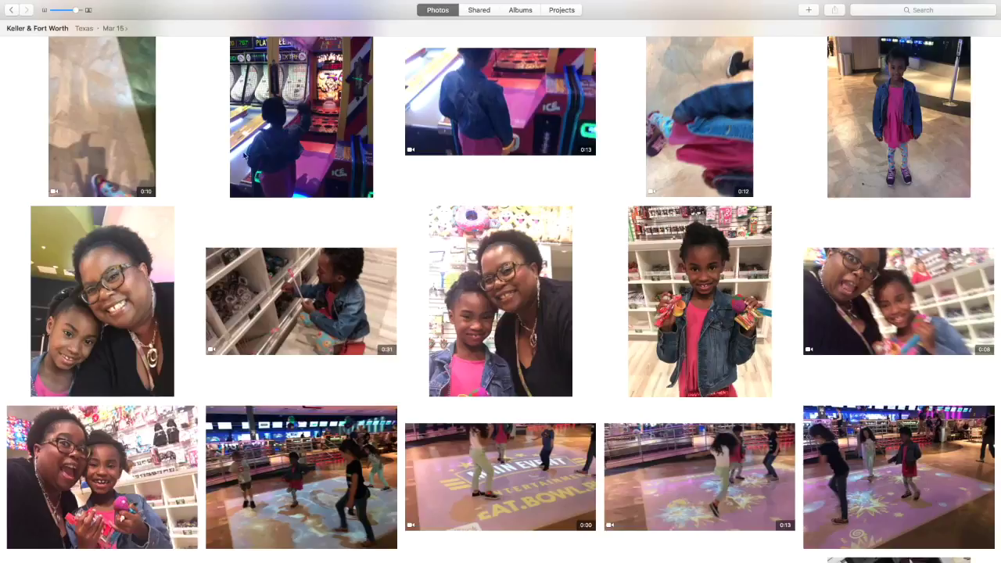
{"action": "scroll", "coordinate": [239, 154], "scroll_direction": "down", "scroll_amount": 4}
{"action": "scroll", "coordinate": [240, 154], "scroll_direction": "down", "scroll_amount": 3}
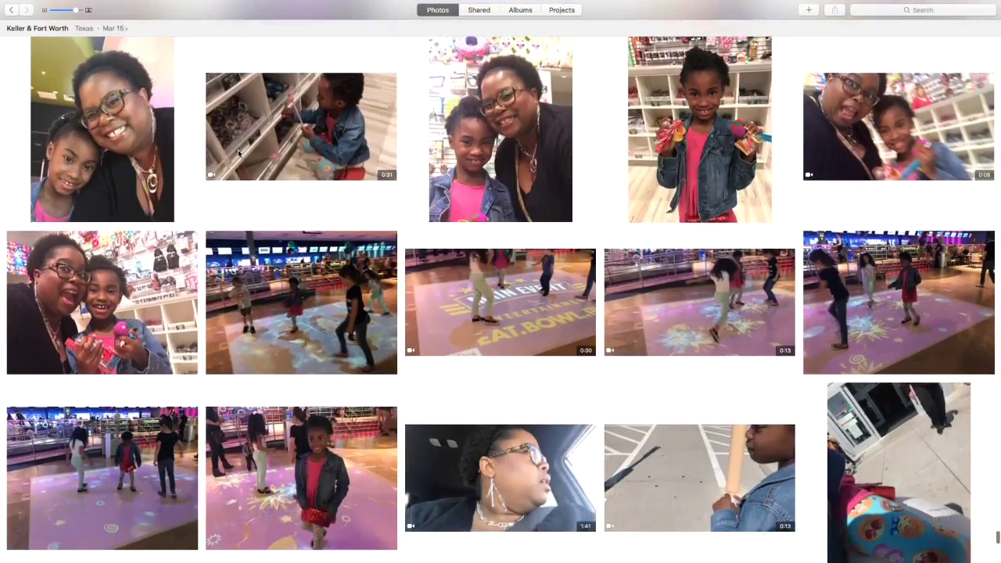
{"action": "scroll", "coordinate": [239, 154], "scroll_direction": "up", "scroll_amount": 6}
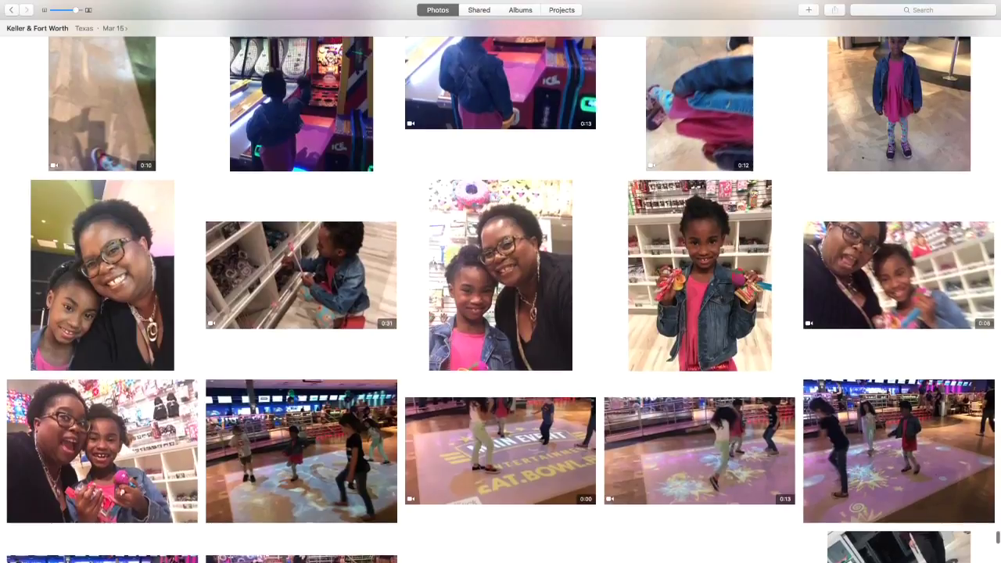
{"action": "scroll", "coordinate": [500, 297], "scroll_direction": "down", "scroll_amount": 2}
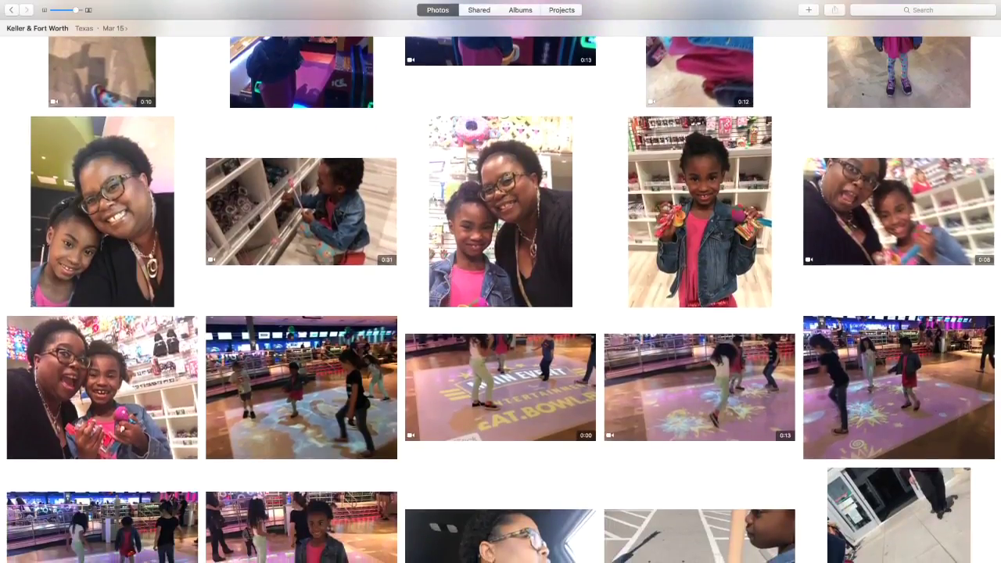
{"action": "scroll", "coordinate": [500, 297], "scroll_direction": "down", "scroll_amount": 10}
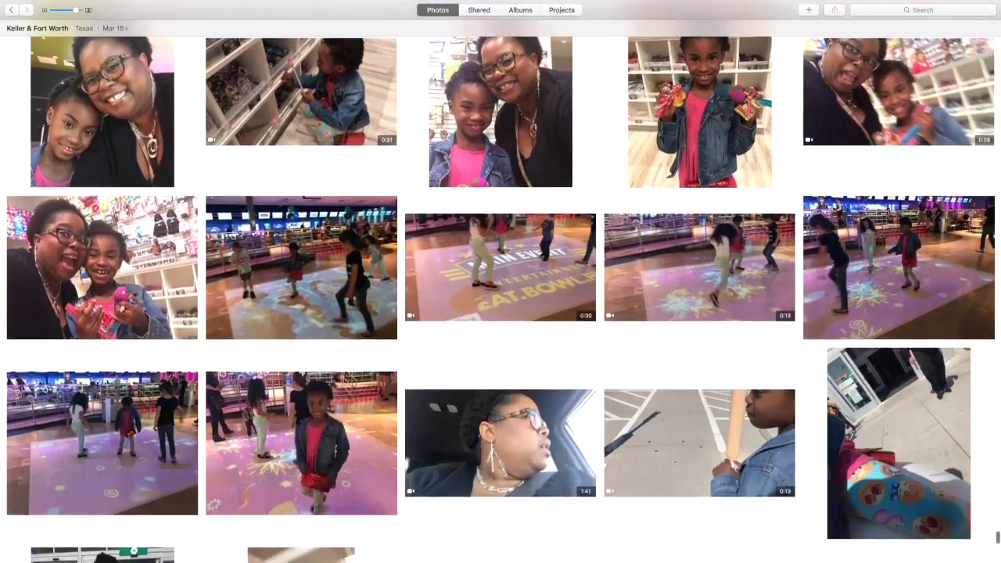
{"action": "scroll", "coordinate": [501, 297], "scroll_direction": "down", "scroll_amount": 6}
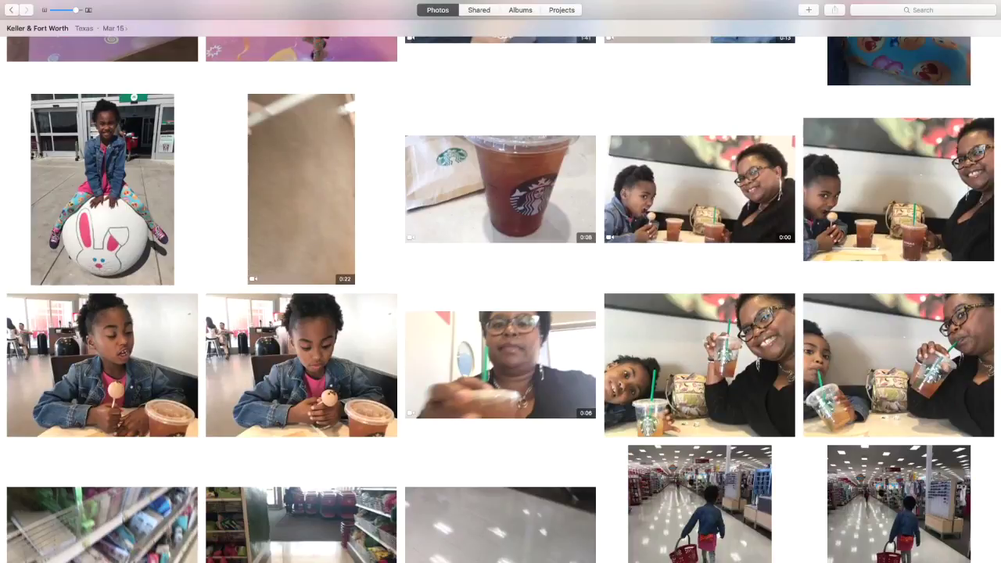
{"action": "scroll", "coordinate": [501, 297], "scroll_direction": "down", "scroll_amount": 1}
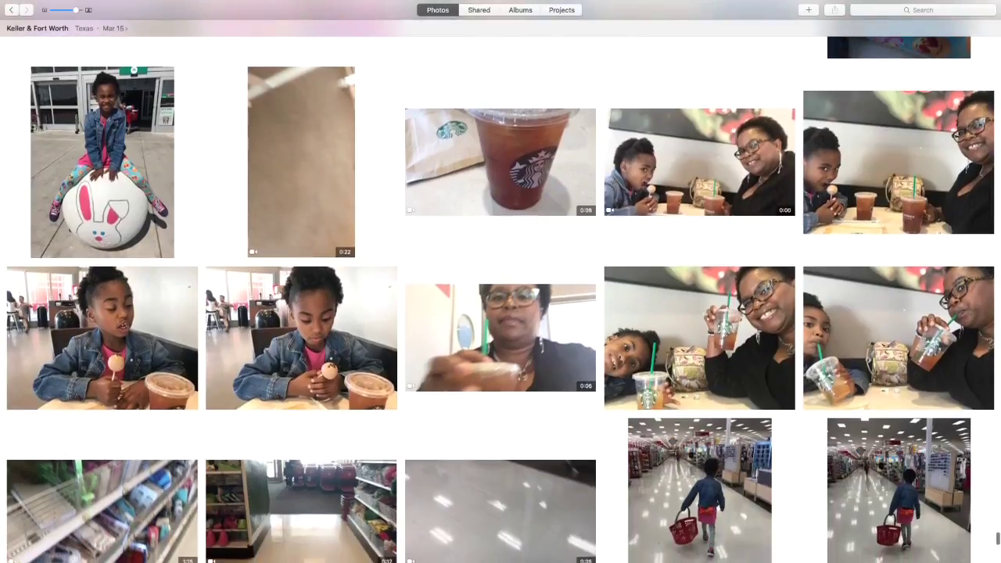
{"action": "scroll", "coordinate": [500, 297], "scroll_direction": "up", "scroll_amount": 4}
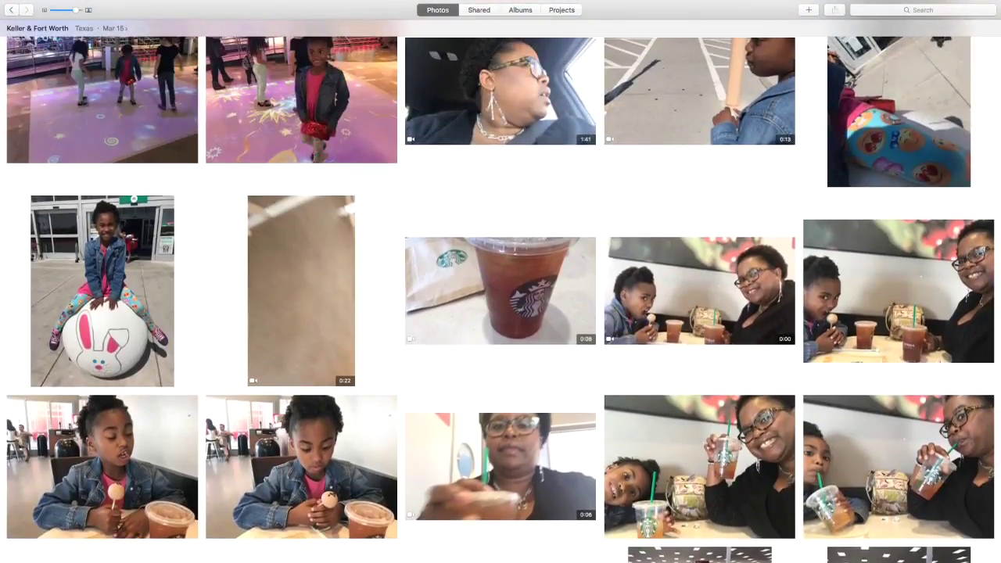
{"action": "scroll", "coordinate": [500, 298], "scroll_direction": "up", "scroll_amount": 2}
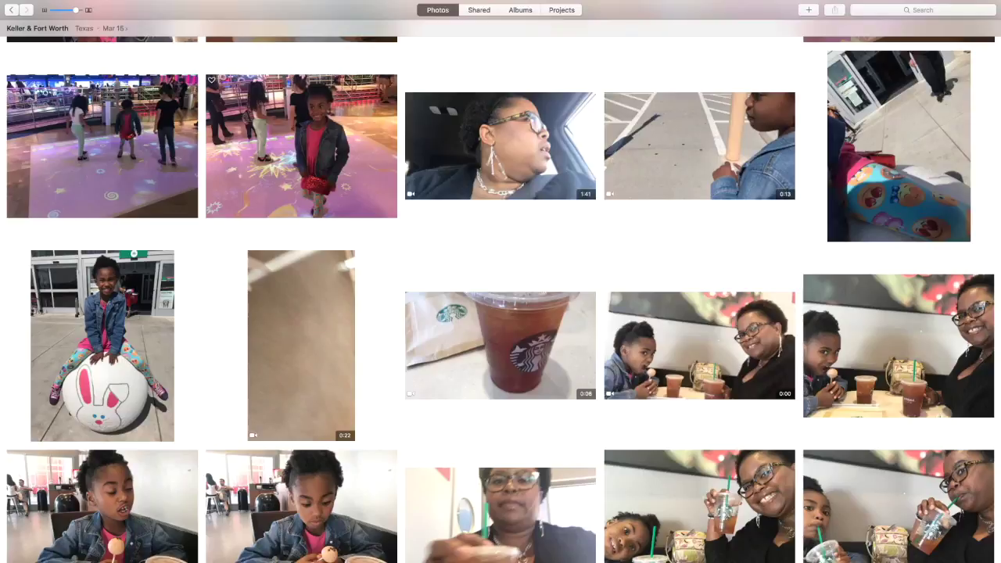
{"action": "scroll", "coordinate": [500, 298], "scroll_direction": "up", "scroll_amount": 2}
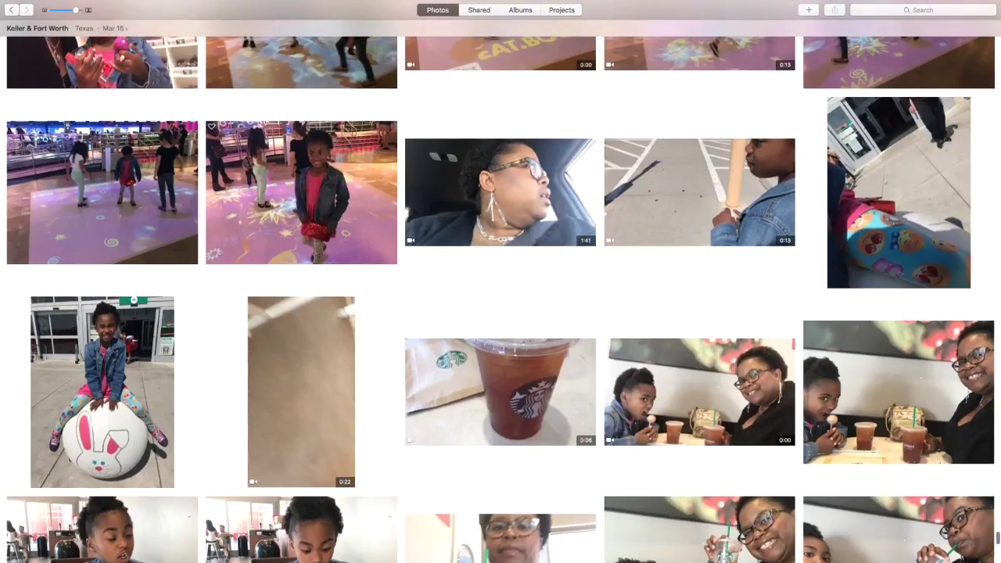
{"action": "scroll", "coordinate": [501, 297], "scroll_direction": "up", "scroll_amount": 3}
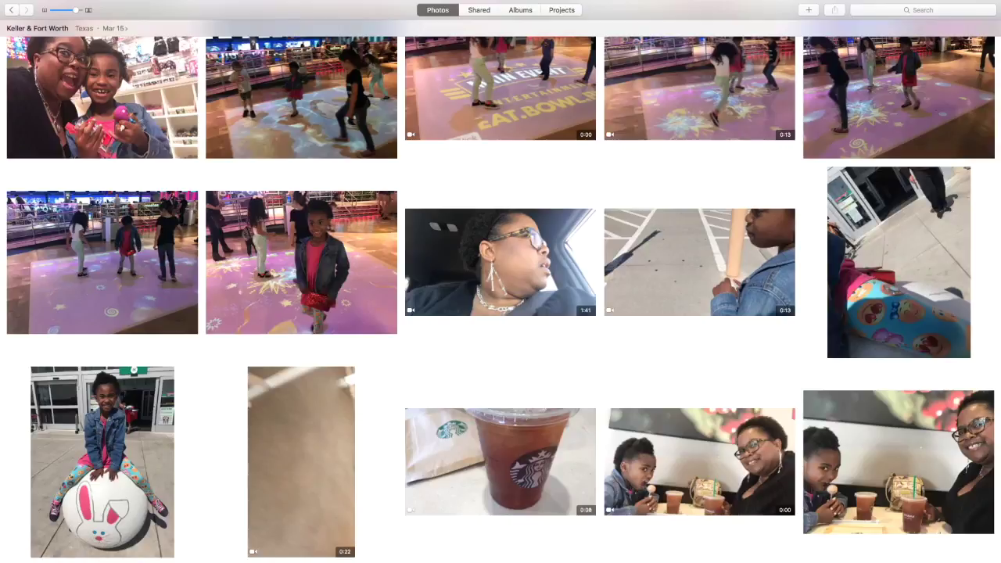
{"action": "scroll", "coordinate": [215, 156], "scroll_direction": "down", "scroll_amount": 5}
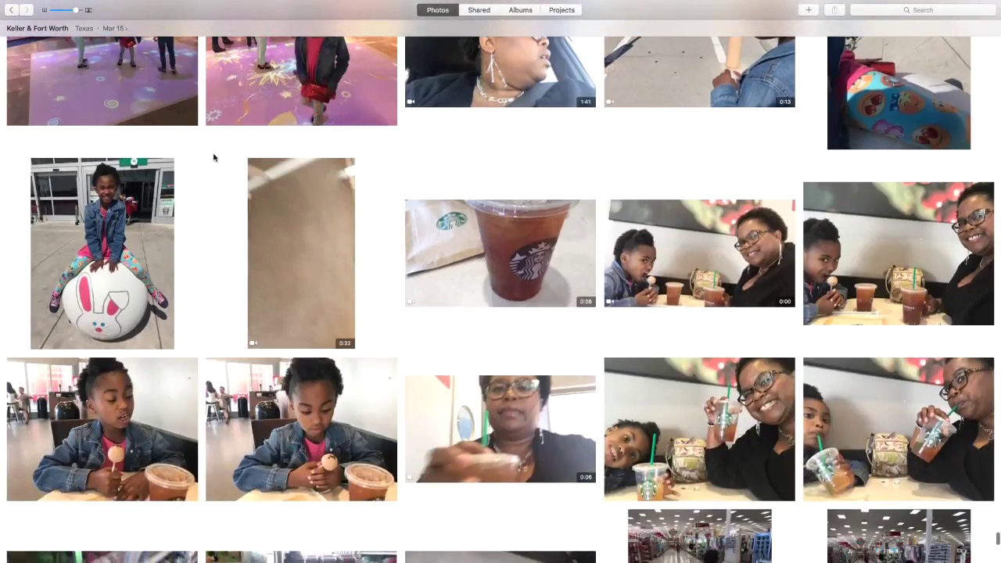
{"action": "scroll", "coordinate": [214, 158], "scroll_direction": "down", "scroll_amount": 1}
{"action": "scroll", "coordinate": [213, 157], "scroll_direction": "down", "scroll_amount": 1}
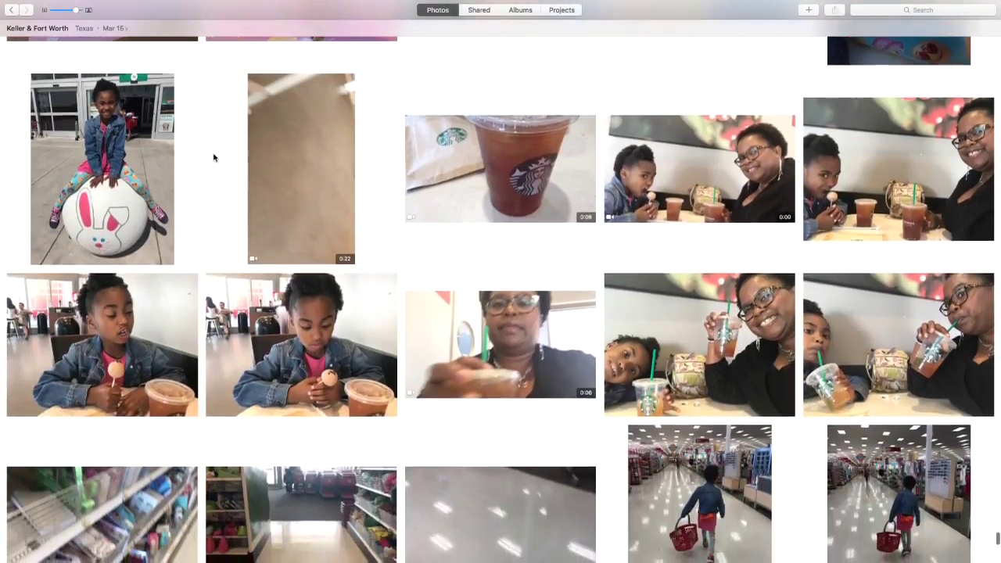
{"action": "scroll", "coordinate": [214, 157], "scroll_direction": "down", "scroll_amount": 1}
{"action": "scroll", "coordinate": [213, 157], "scroll_direction": "down", "scroll_amount": 2}
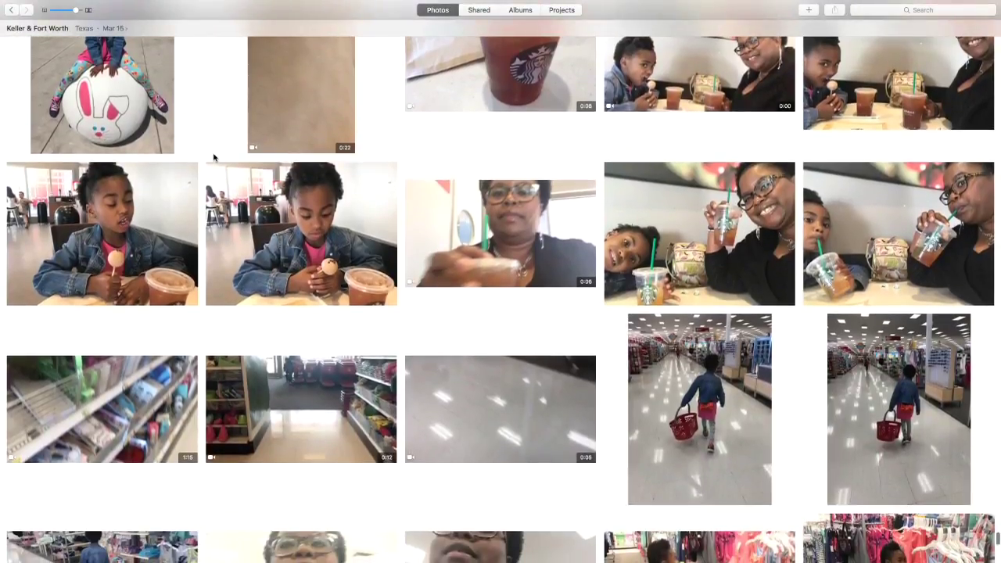
{"action": "scroll", "coordinate": [214, 157], "scroll_direction": "down", "scroll_amount": 2}
{"action": "scroll", "coordinate": [213, 157], "scroll_direction": "up", "scroll_amount": 4}
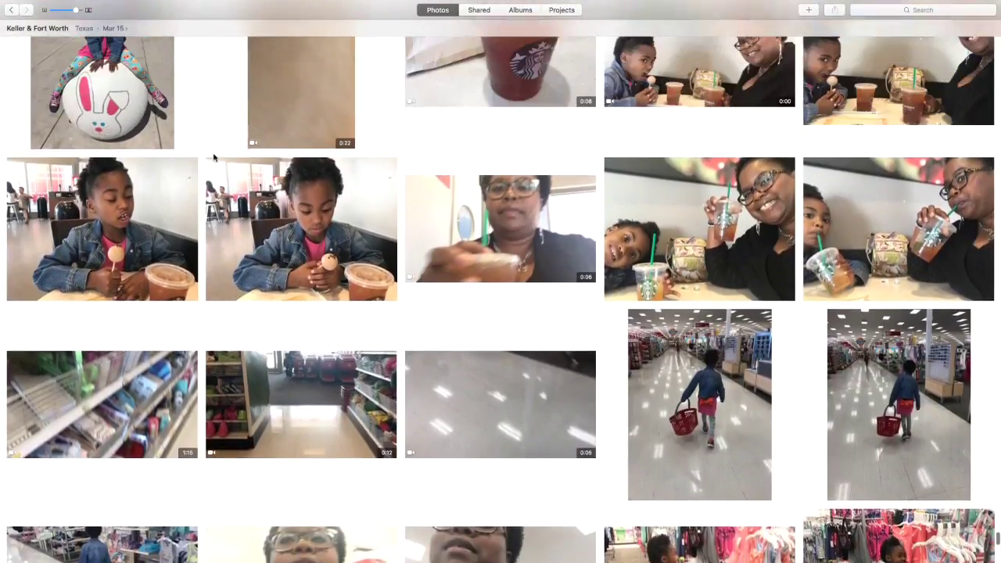
{"action": "scroll", "coordinate": [213, 158], "scroll_direction": "up", "scroll_amount": 5}
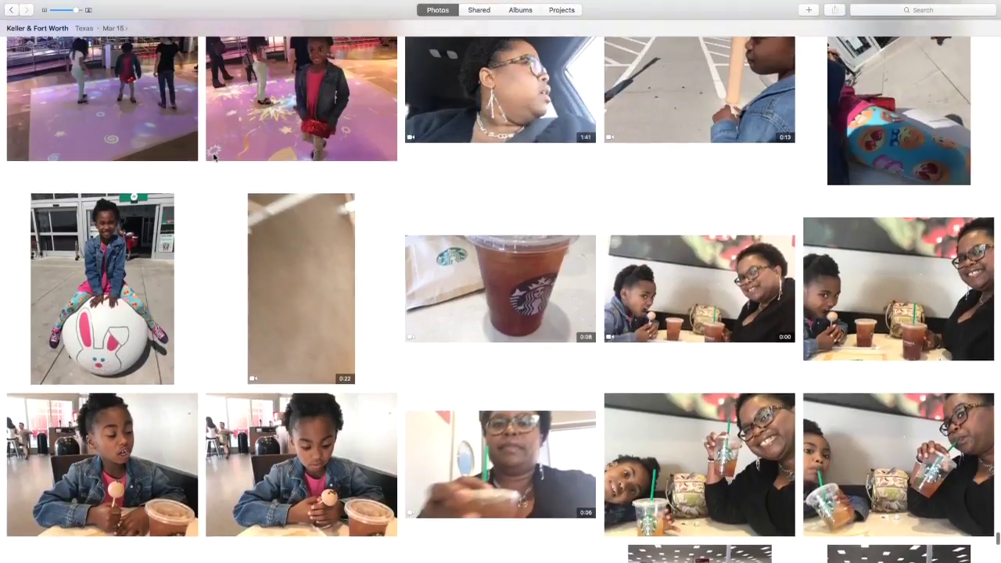
{"action": "scroll", "coordinate": [214, 157], "scroll_direction": "up", "scroll_amount": 8}
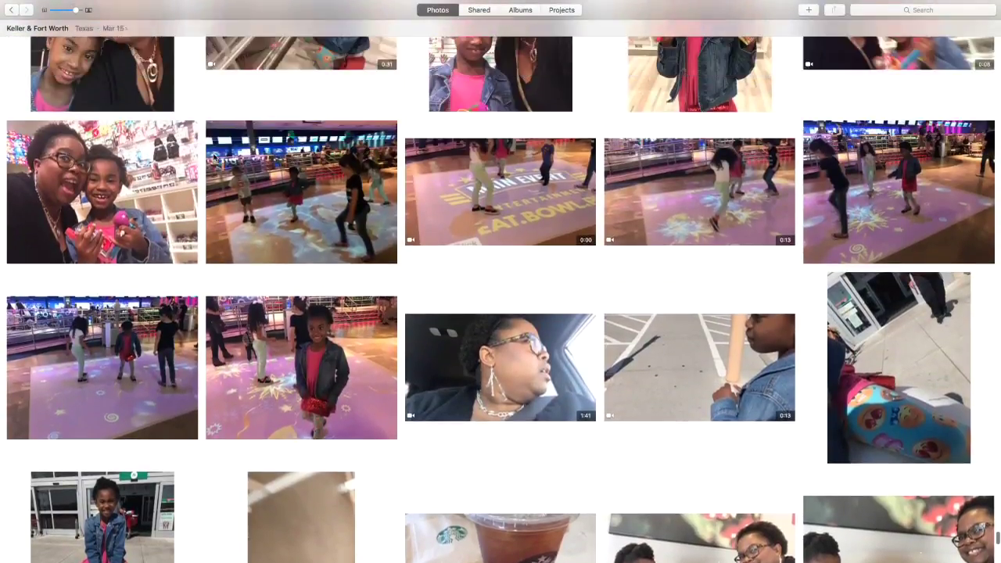
{"action": "scroll", "coordinate": [214, 157], "scroll_direction": "up", "scroll_amount": 6}
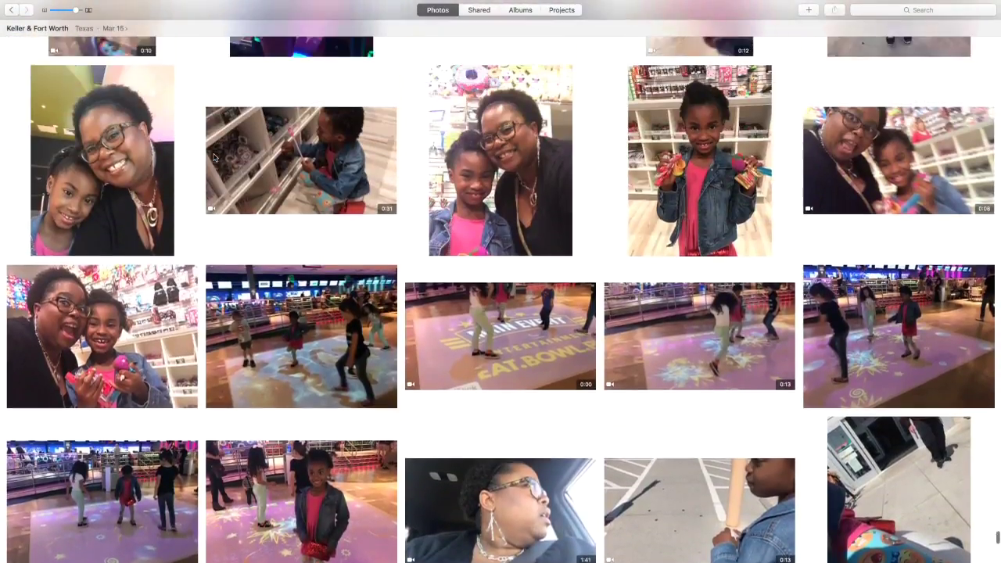
{"action": "scroll", "coordinate": [214, 157], "scroll_direction": "up", "scroll_amount": 3}
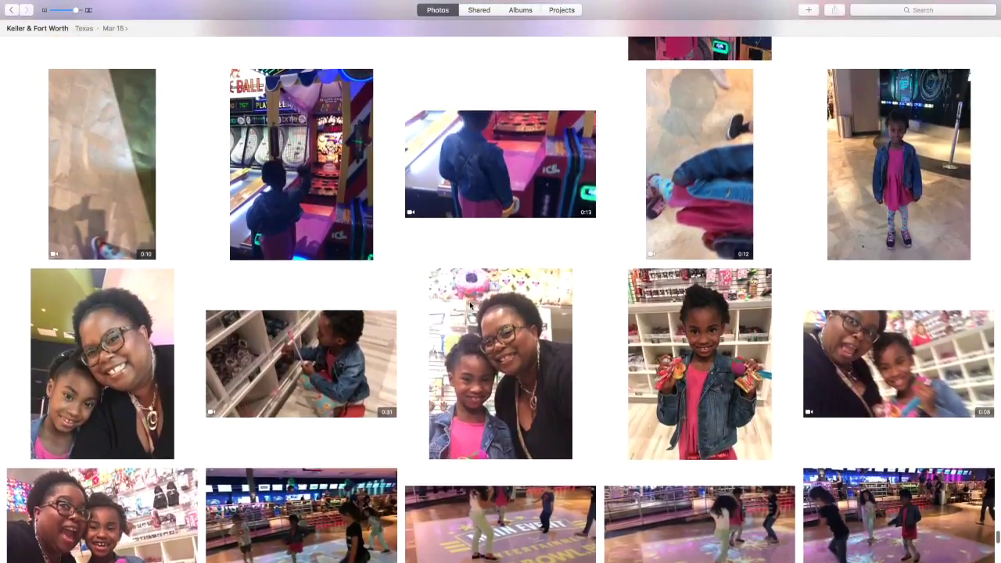
{"action": "scroll", "coordinate": [469, 304], "scroll_direction": "down", "scroll_amount": 2}
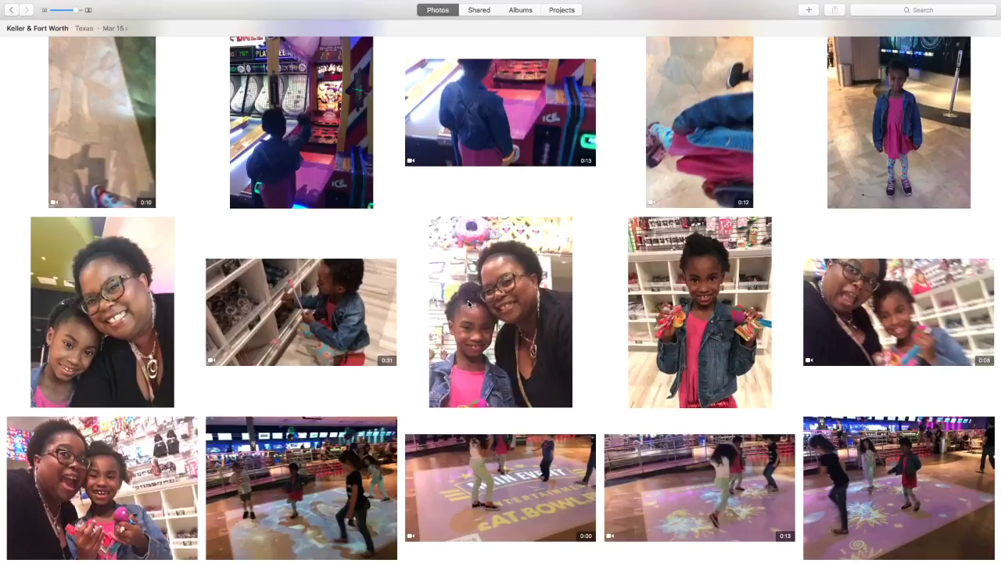
{"action": "scroll", "coordinate": [467, 302], "scroll_direction": "down", "scroll_amount": 2}
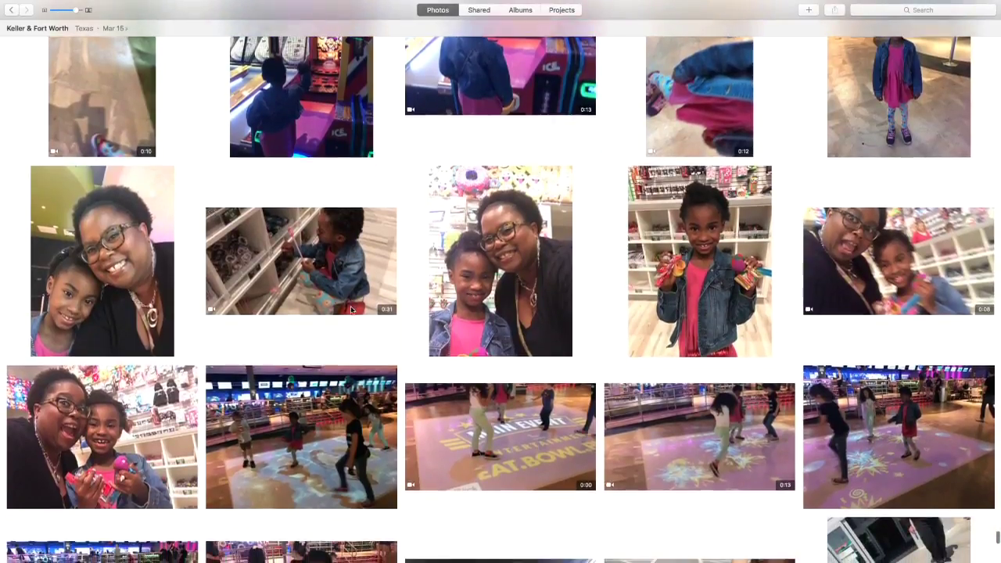
{"action": "scroll", "coordinate": [351, 311], "scroll_direction": "down", "scroll_amount": 12}
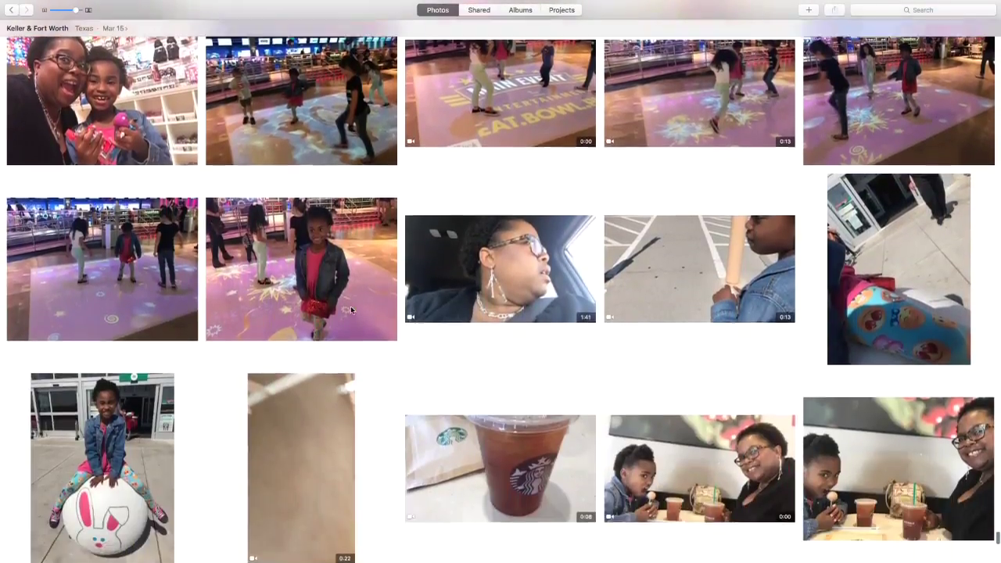
{"action": "scroll", "coordinate": [351, 310], "scroll_direction": "down", "scroll_amount": 9}
{"action": "scroll", "coordinate": [351, 310], "scroll_direction": "down", "scroll_amount": 5}
{"action": "scroll", "coordinate": [351, 310], "scroll_direction": "down", "scroll_amount": 13}
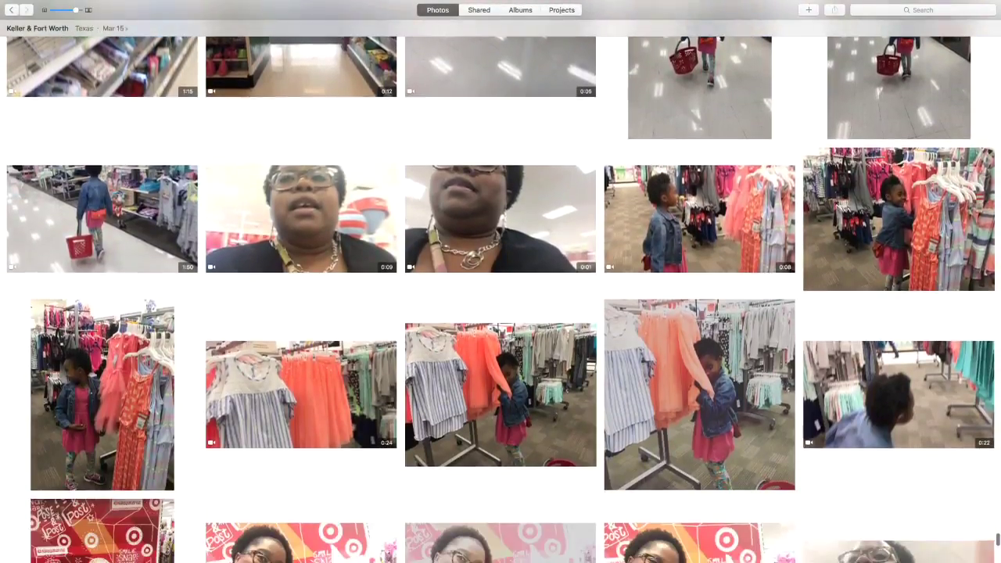
{"action": "scroll", "coordinate": [500, 297], "scroll_direction": "down", "scroll_amount": 10}
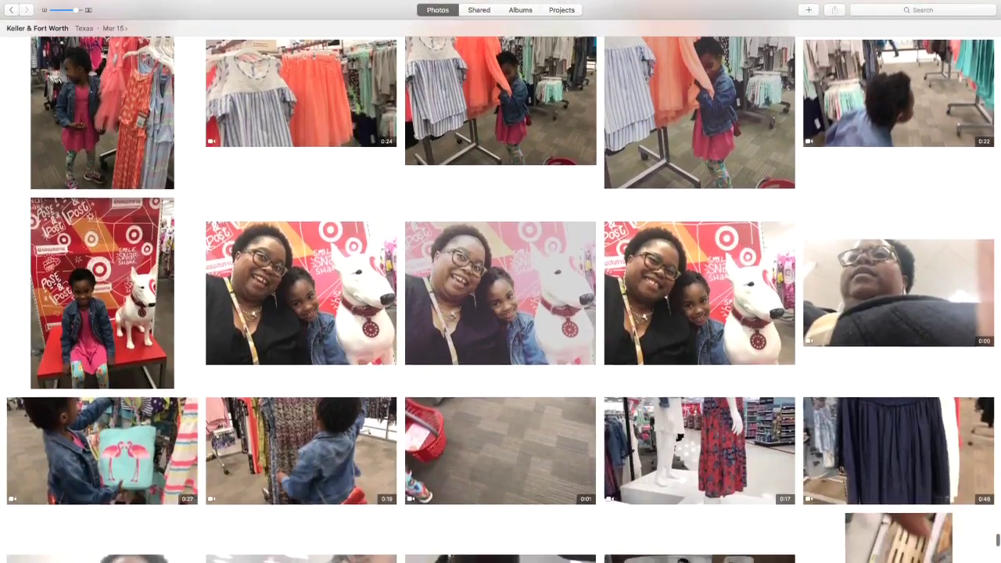
{"action": "scroll", "coordinate": [500, 297], "scroll_direction": "up", "scroll_amount": 8}
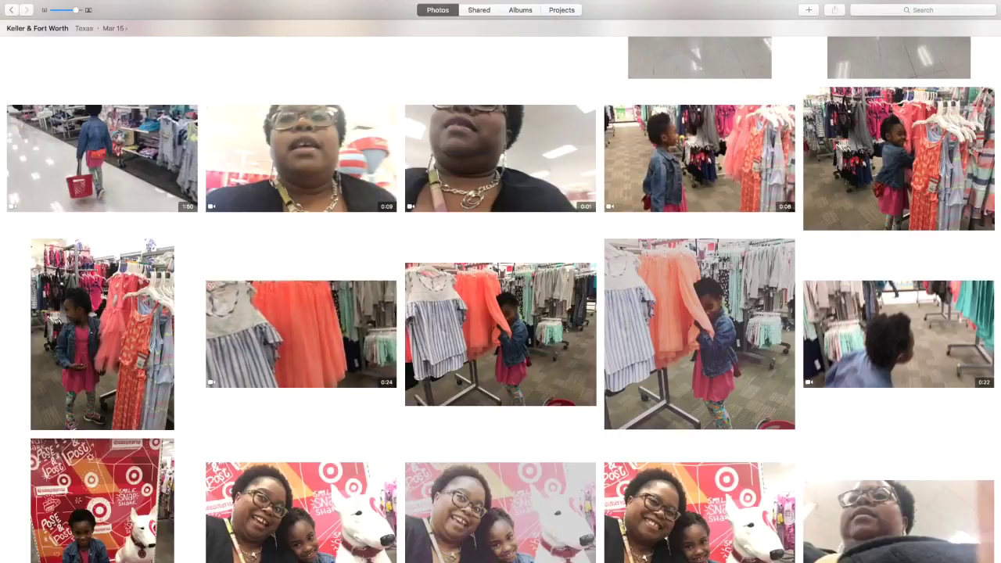
{"action": "scroll", "coordinate": [500, 297], "scroll_direction": "up", "scroll_amount": 2}
{"action": "scroll", "coordinate": [500, 298], "scroll_direction": "up", "scroll_amount": 2}
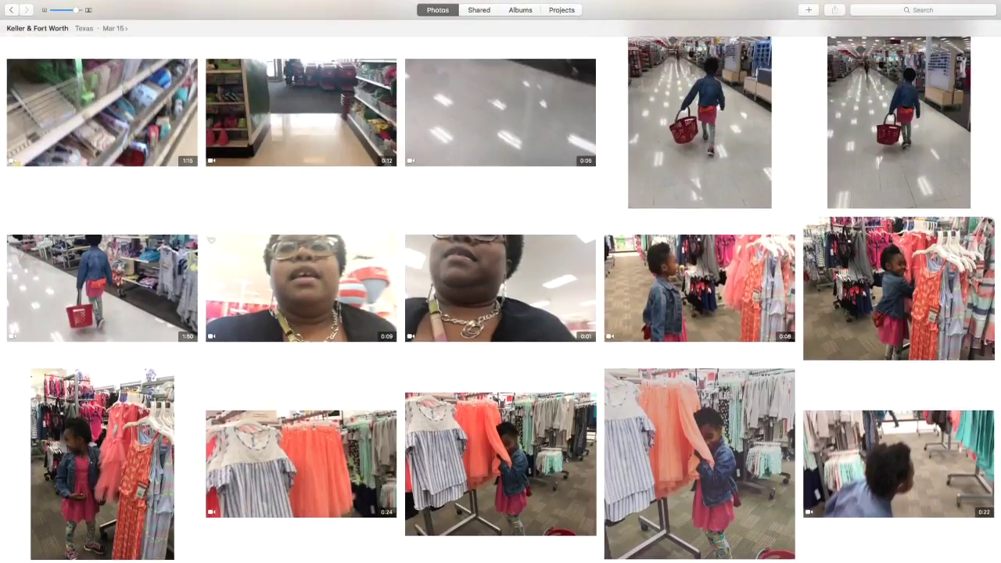
{"action": "scroll", "coordinate": [501, 297], "scroll_direction": "up", "scroll_amount": 3}
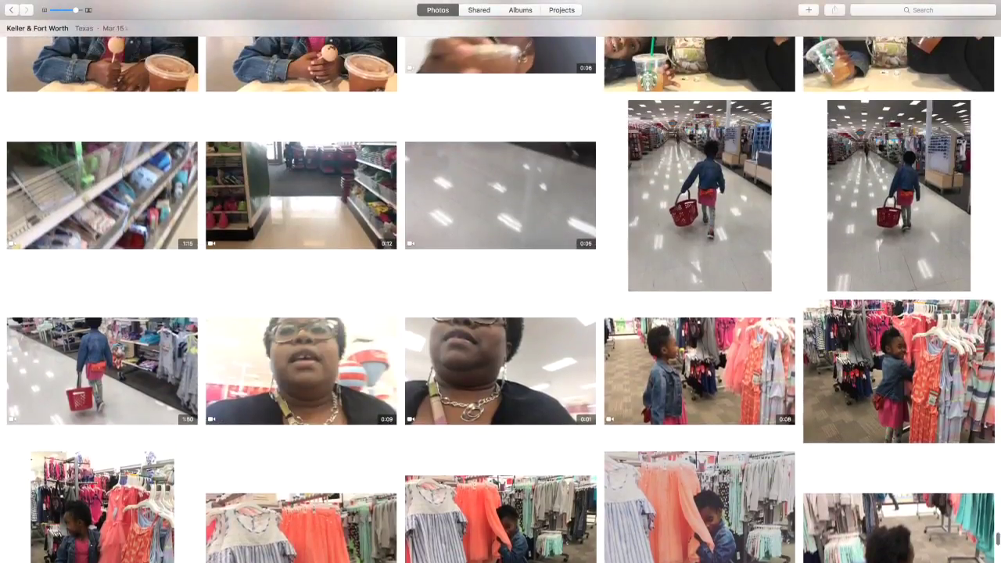
{"action": "scroll", "coordinate": [500, 298], "scroll_direction": "up", "scroll_amount": 2}
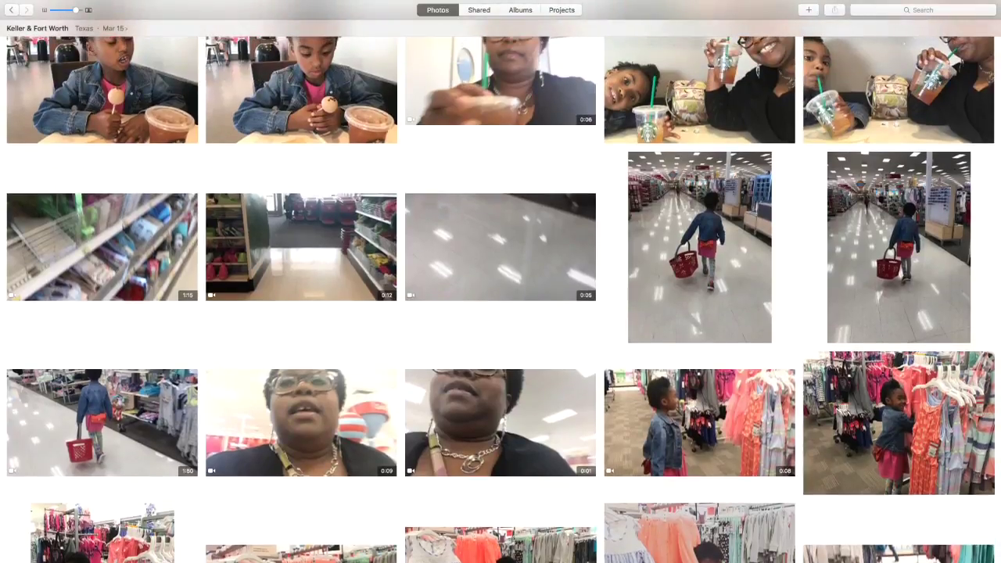
{"action": "scroll", "coordinate": [500, 297], "scroll_direction": "up", "scroll_amount": 2}
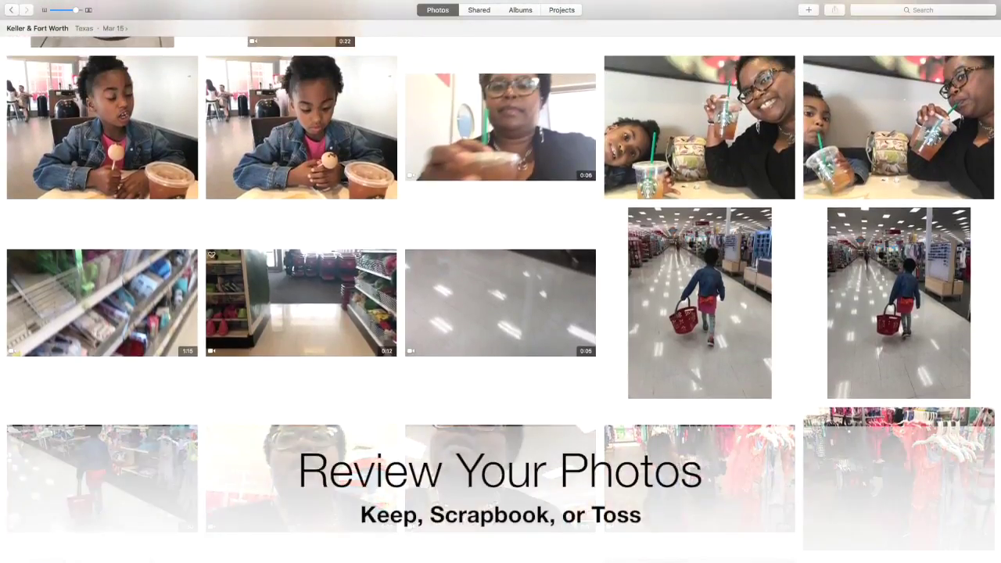
{"action": "scroll", "coordinate": [500, 297], "scroll_direction": "up", "scroll_amount": 2}
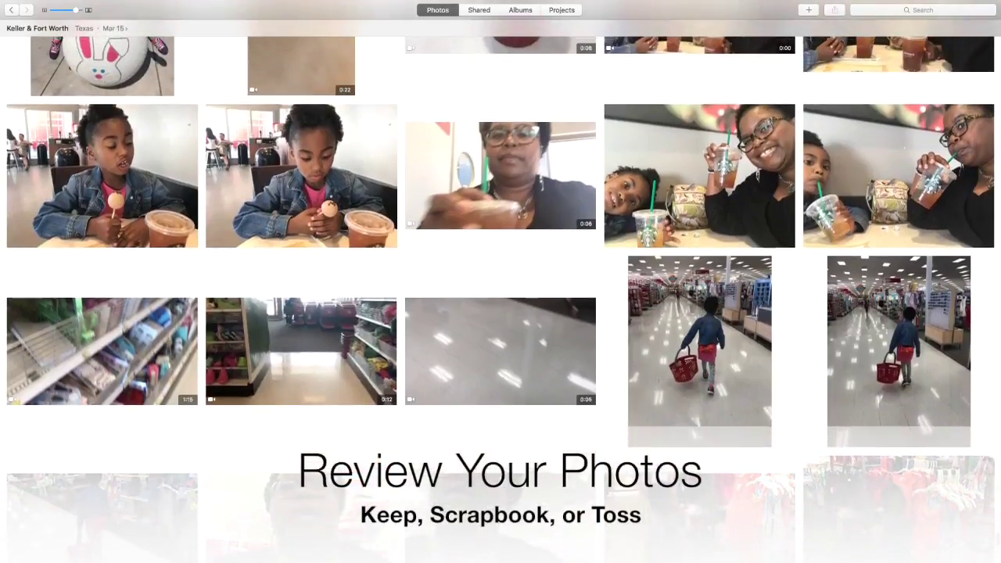
{"action": "scroll", "coordinate": [501, 297], "scroll_direction": "up", "scroll_amount": 10}
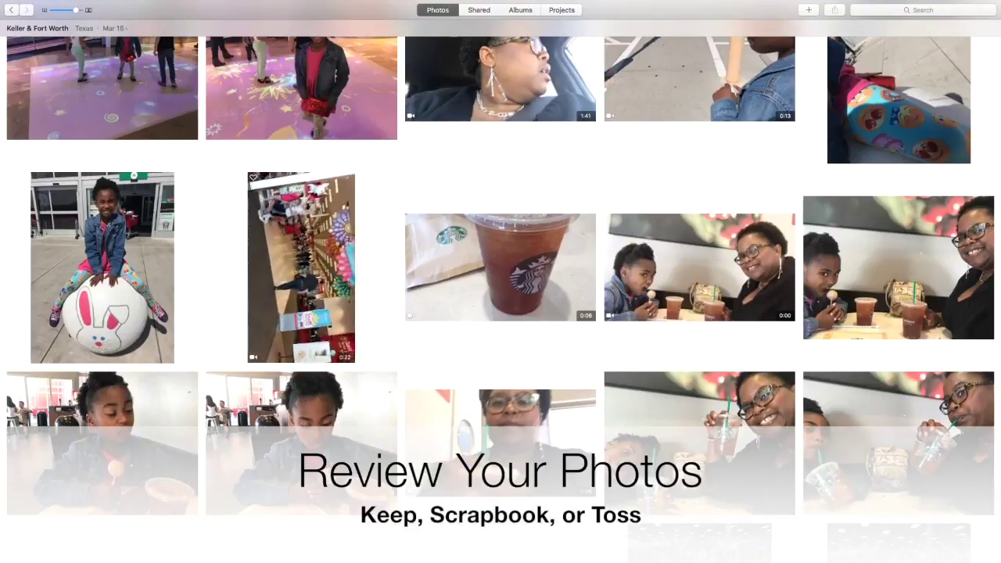
{"action": "scroll", "coordinate": [500, 297], "scroll_direction": "up", "scroll_amount": 3}
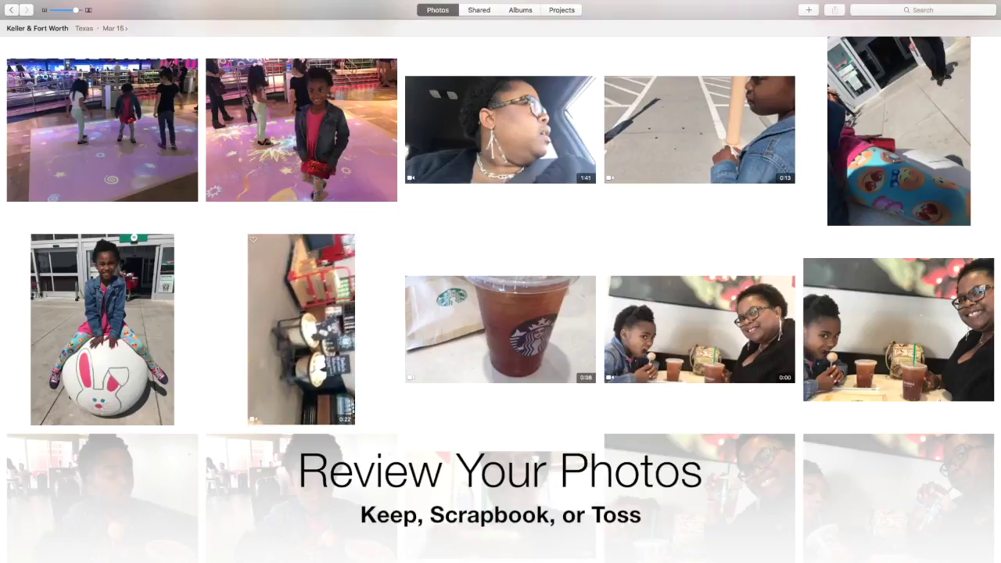
{"action": "scroll", "coordinate": [500, 298], "scroll_direction": "up", "scroll_amount": 2}
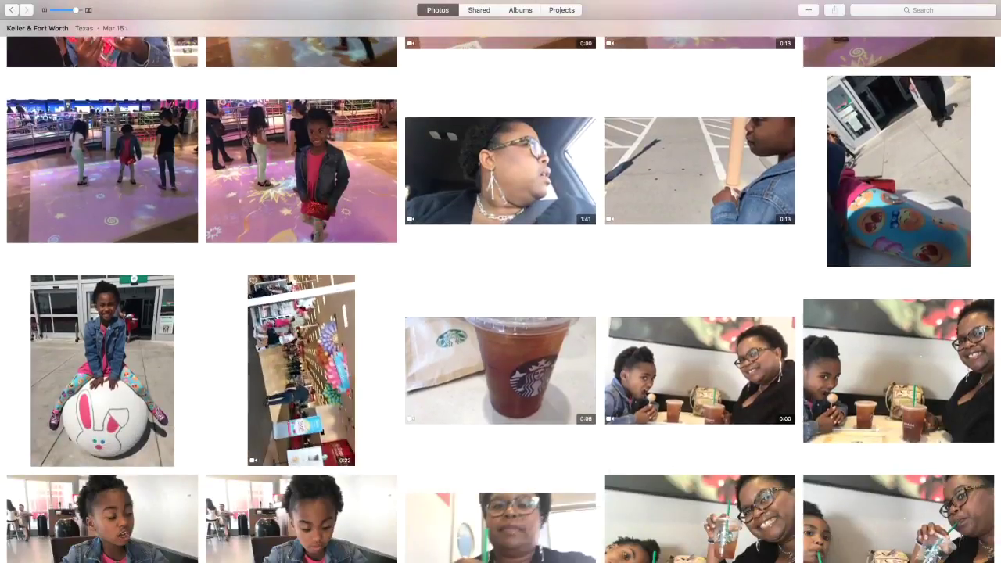
{"action": "scroll", "coordinate": [501, 297], "scroll_direction": "down", "scroll_amount": 1}
{"action": "scroll", "coordinate": [501, 297], "scroll_direction": "down", "scroll_amount": 5}
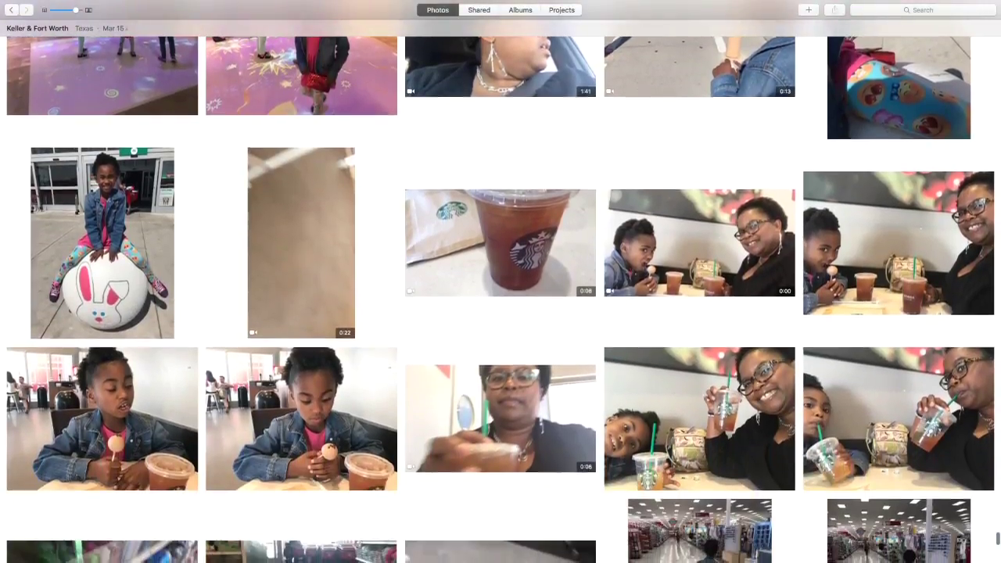
{"action": "scroll", "coordinate": [80, 277], "scroll_direction": "down", "scroll_amount": 5}
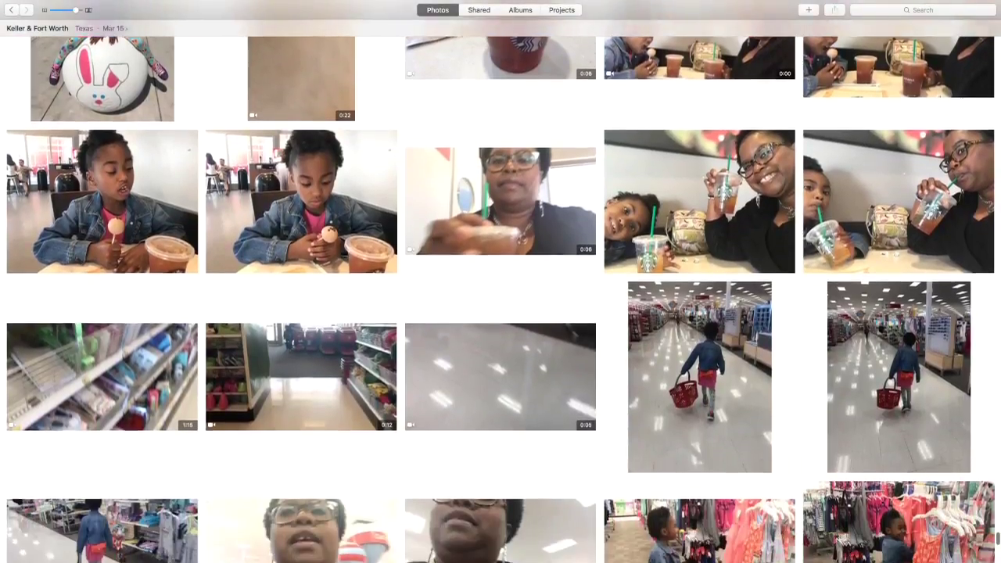
{"action": "scroll", "coordinate": [141, 195], "scroll_direction": "up", "scroll_amount": 4}
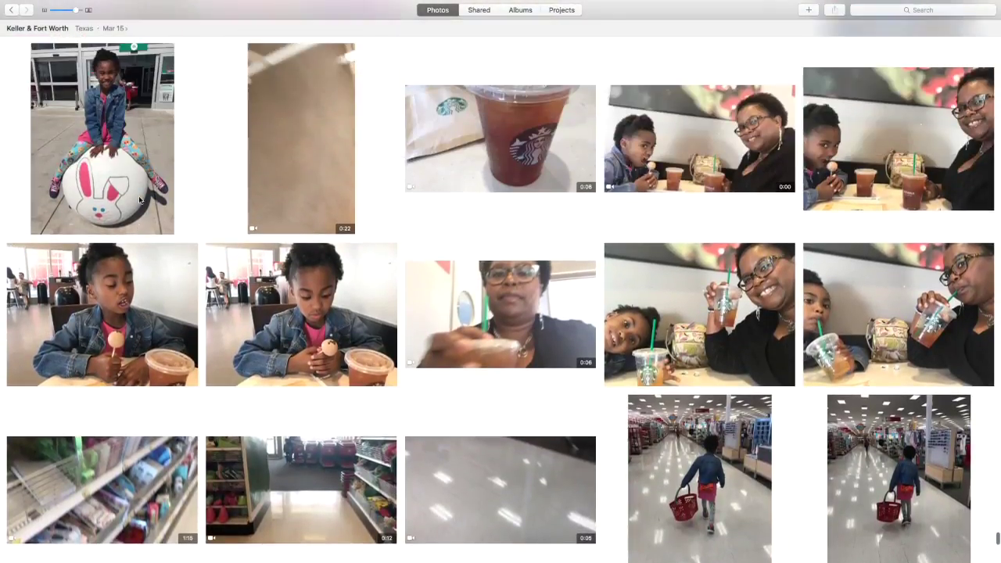
{"action": "left_click", "coordinate": [141, 195]}
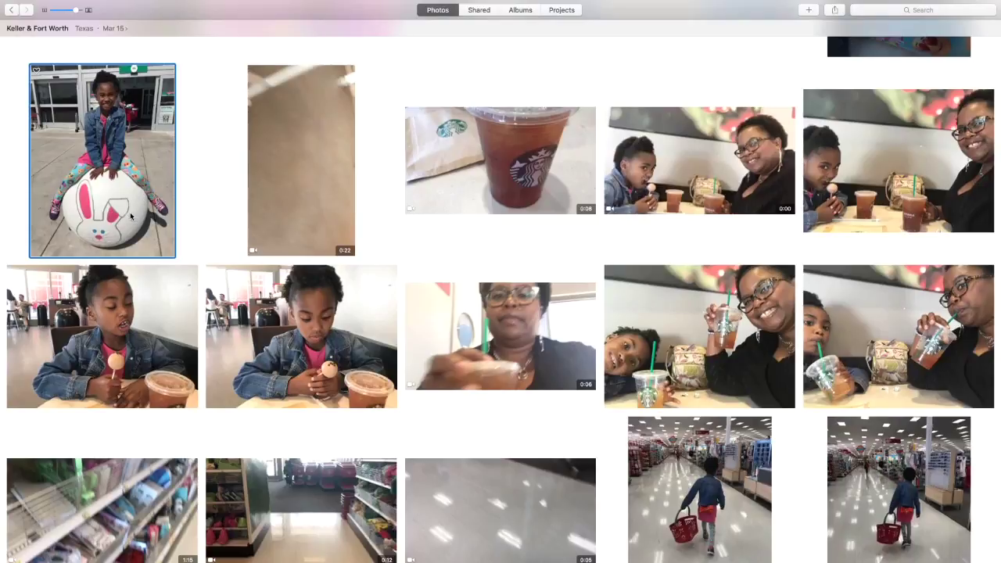
{"action": "scroll", "coordinate": [131, 217], "scroll_direction": "down", "scroll_amount": 1}
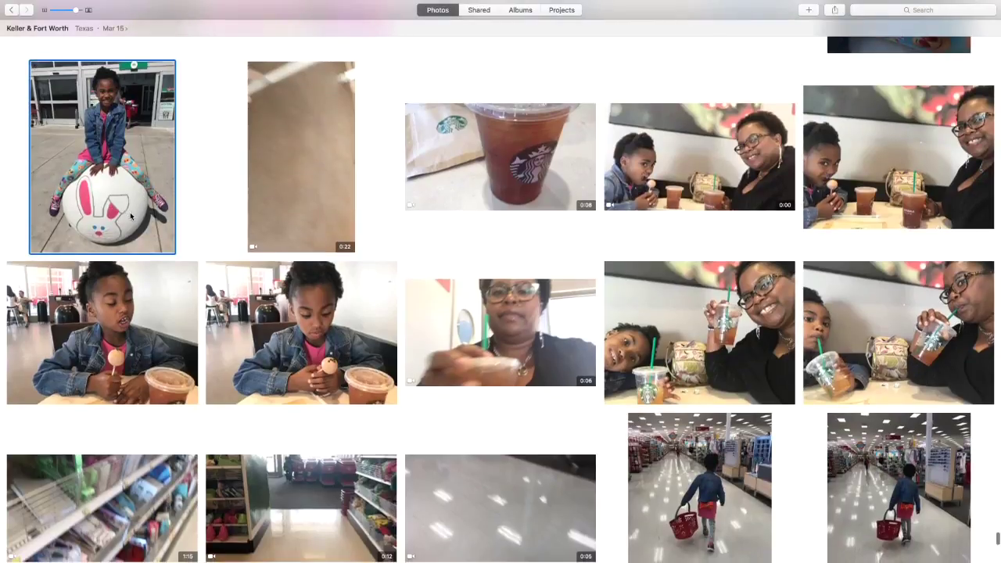
{"action": "mouse_move", "coordinate": [106, 228]}
{"action": "scroll", "coordinate": [141, 169], "scroll_direction": "up", "scroll_amount": 1}
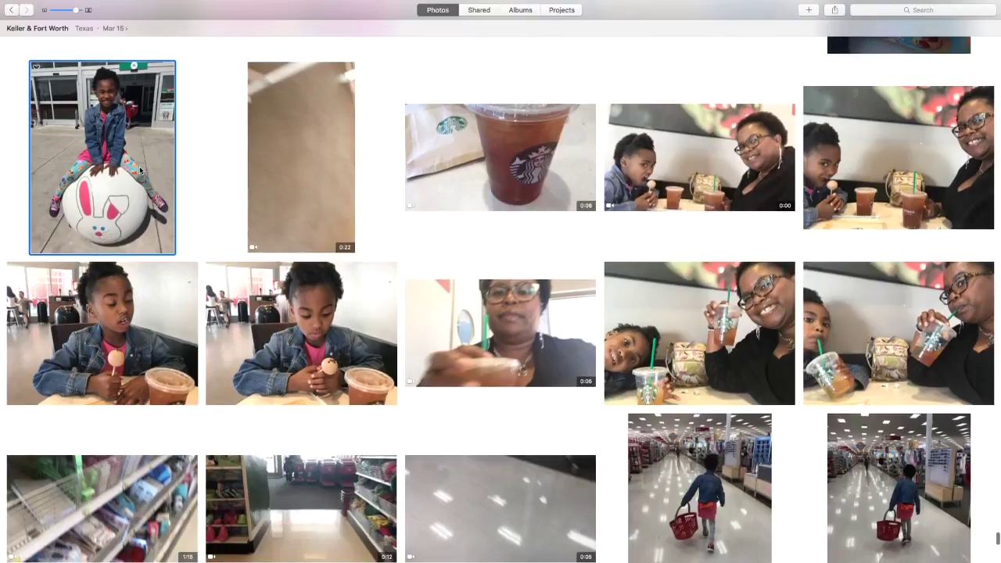
{"action": "left_click", "coordinate": [888, 197]}
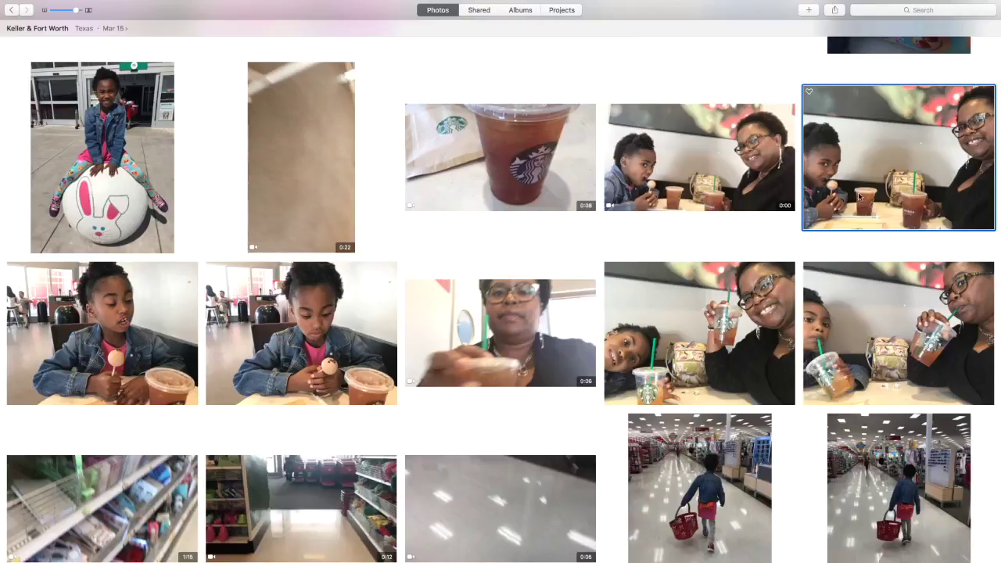
{"action": "left_click", "coordinate": [700, 338]}
{"action": "scroll", "coordinate": [700, 337], "scroll_direction": "down", "scroll_amount": 1}
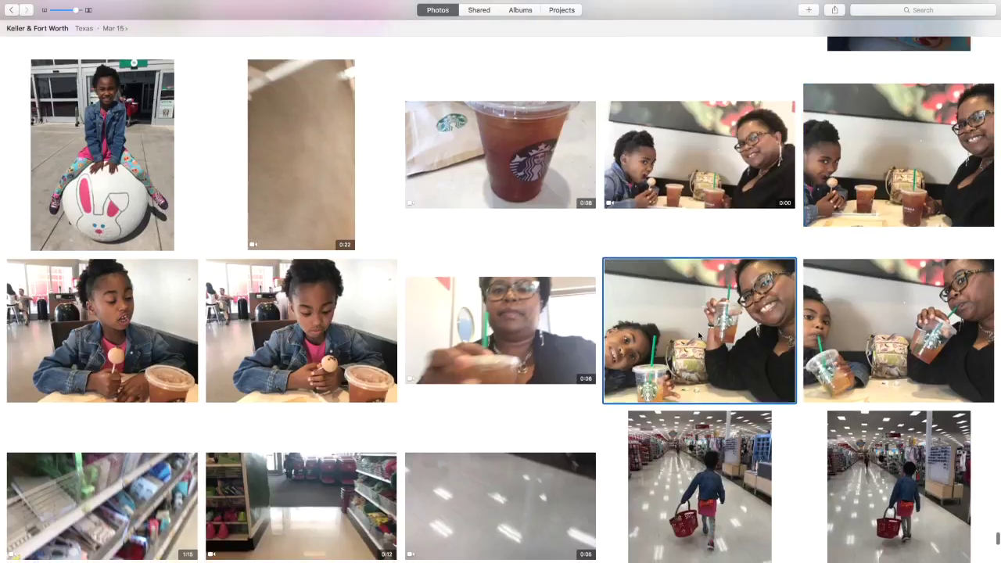
{"action": "left_click", "coordinate": [863, 345]}
{"action": "scroll", "coordinate": [863, 343], "scroll_direction": "down", "scroll_amount": 1}
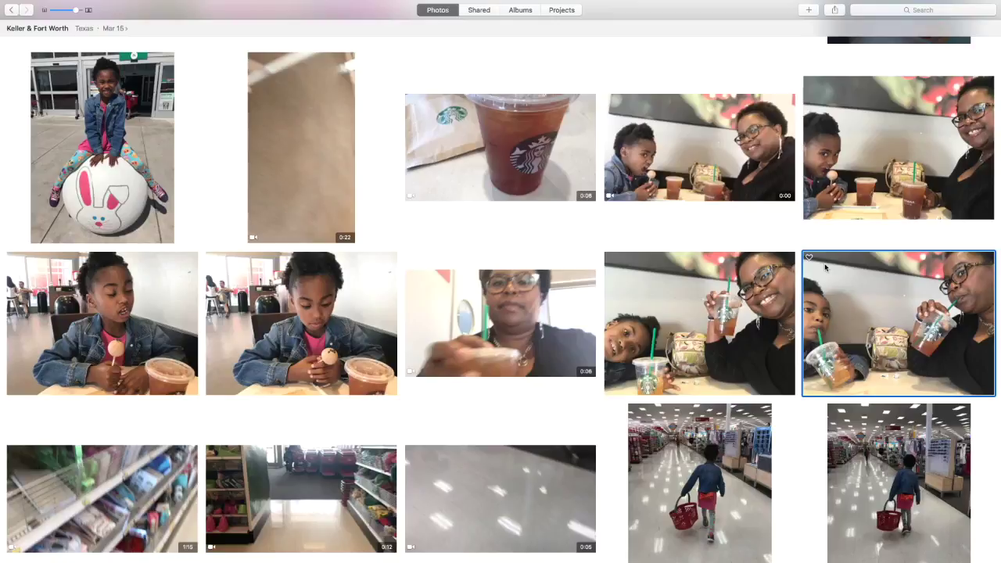
{"action": "left_click", "coordinate": [901, 197]}
{"action": "left_click", "coordinate": [770, 306]}
{"action": "left_click", "coordinate": [852, 298]}
{"action": "left_click", "coordinate": [837, 205]}
{"action": "left_click", "coordinate": [737, 290]}
{"action": "left_click", "coordinate": [814, 209]}
{"action": "left_click", "coordinate": [760, 275]}
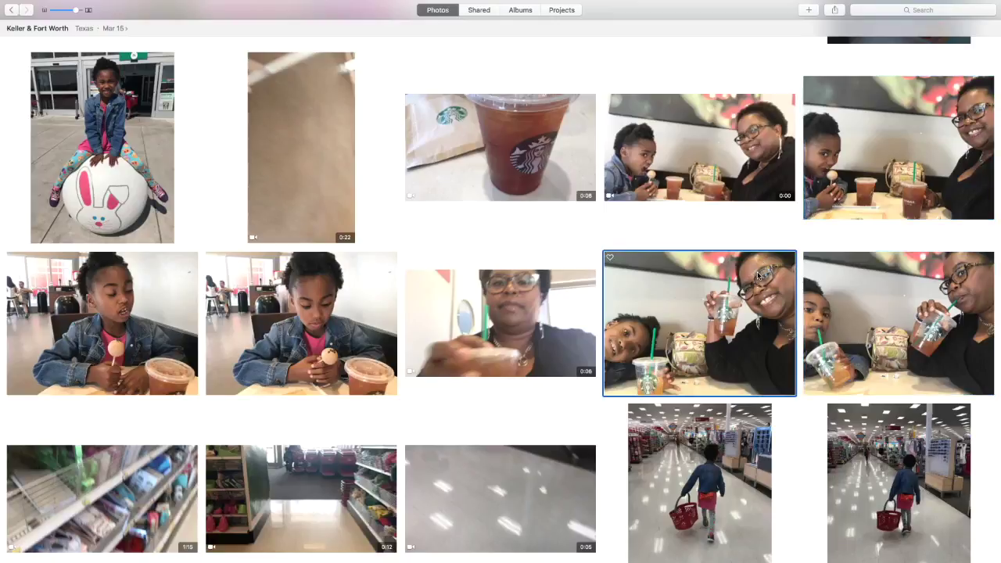
{"action": "left_click", "coordinate": [872, 178]}
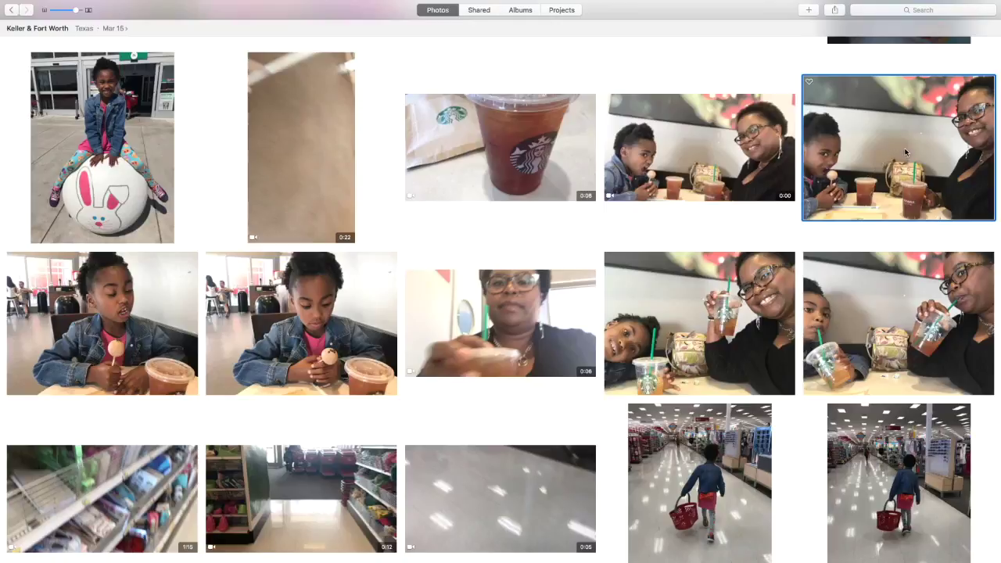
Delete the café selfie of the girl and woman at the table
{"action": "right_click", "coordinate": [875, 107]}
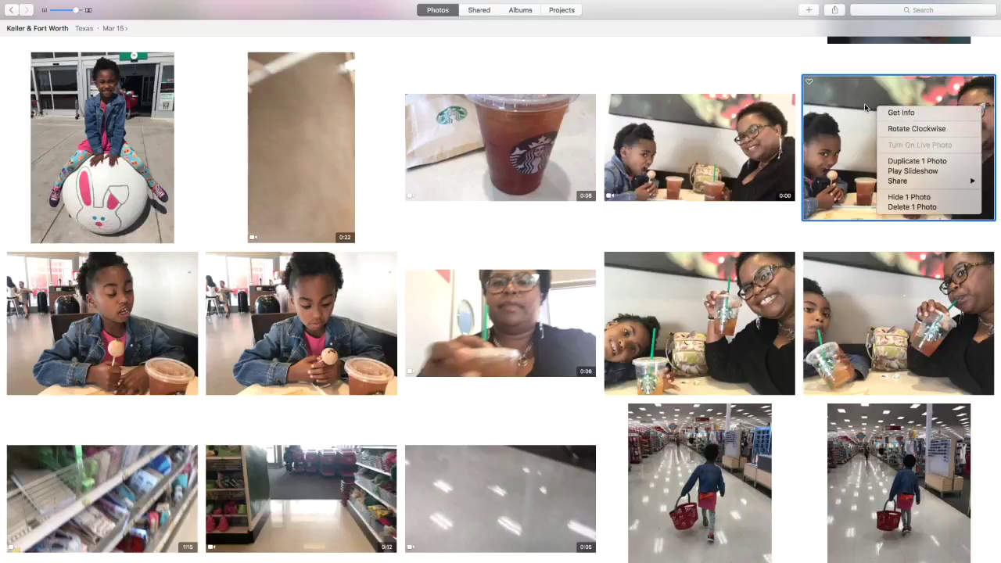
{"action": "left_click", "coordinate": [913, 206]}
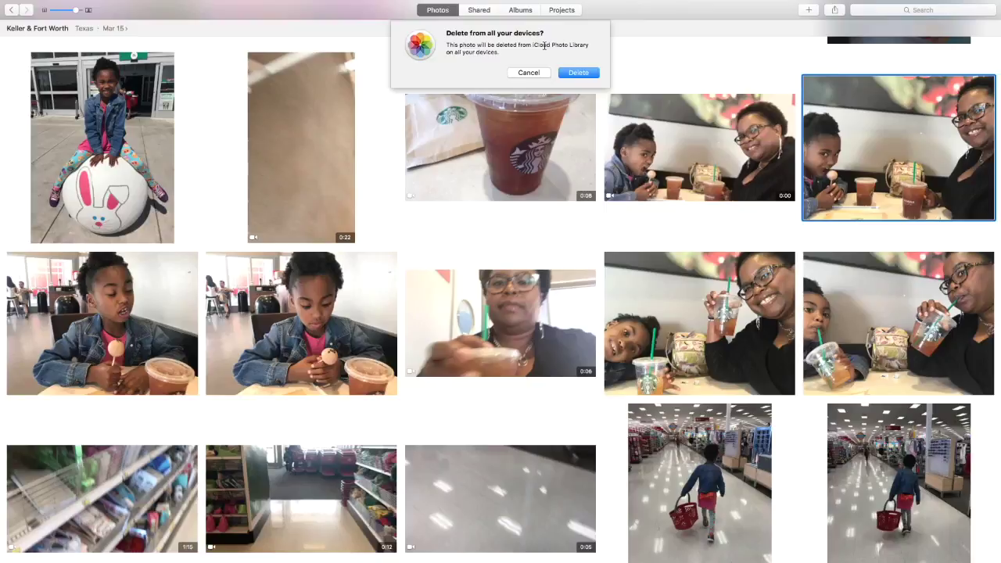
{"action": "left_click", "coordinate": [578, 72]}
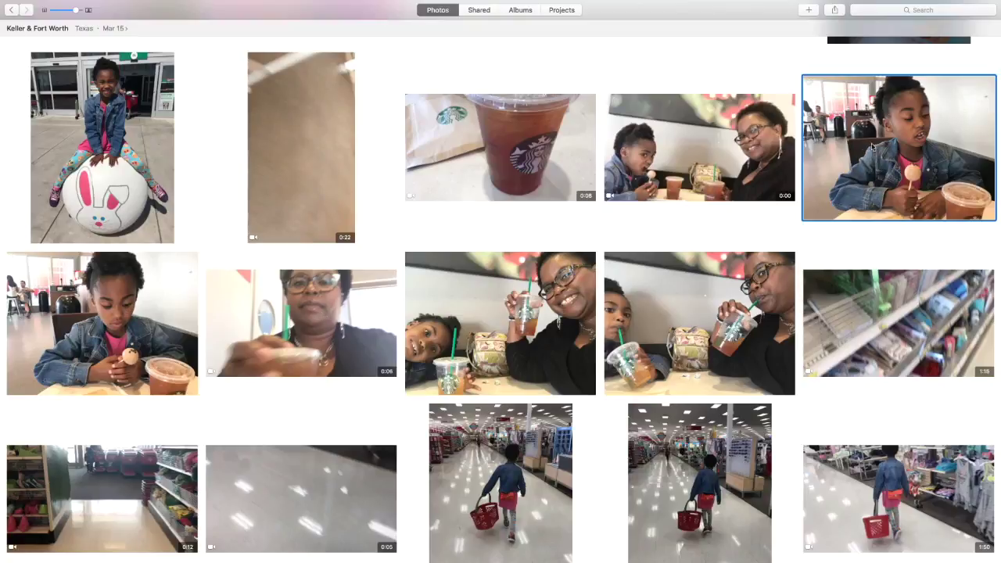
Delete the duplicate photo of the girl holding a cake pop
{"action": "right_click", "coordinate": [866, 170]}
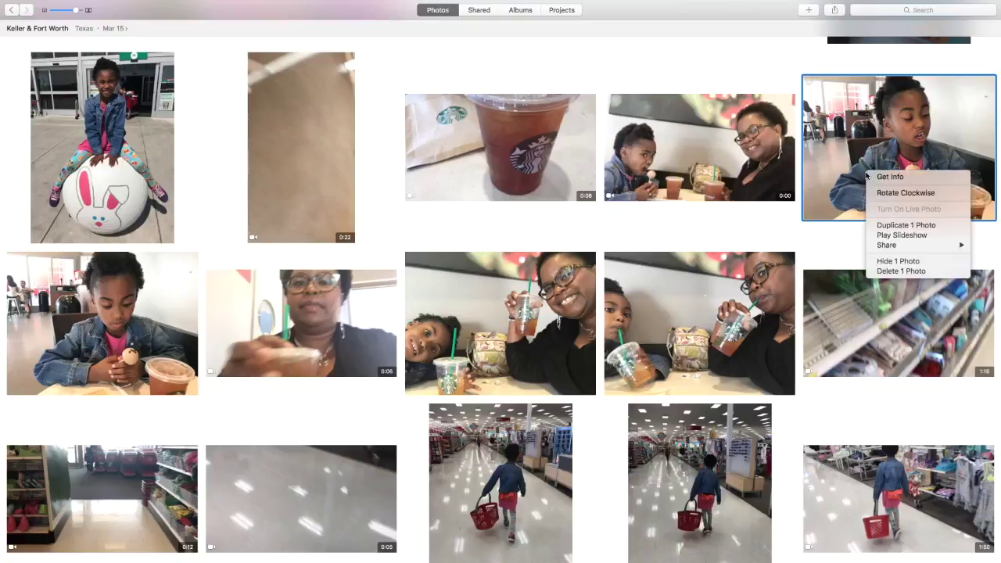
{"action": "left_click", "coordinate": [899, 271]}
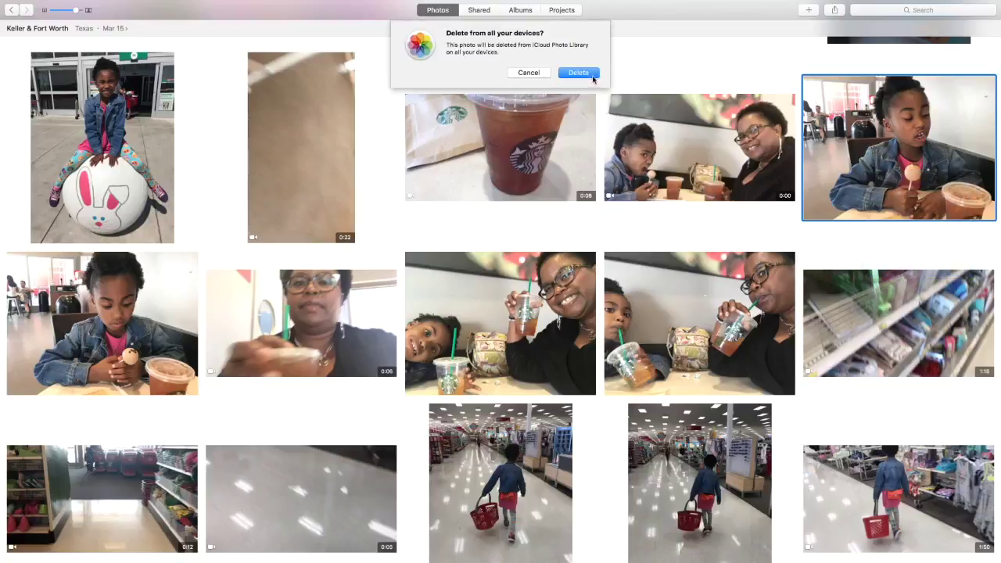
{"action": "left_click", "coordinate": [591, 74]}
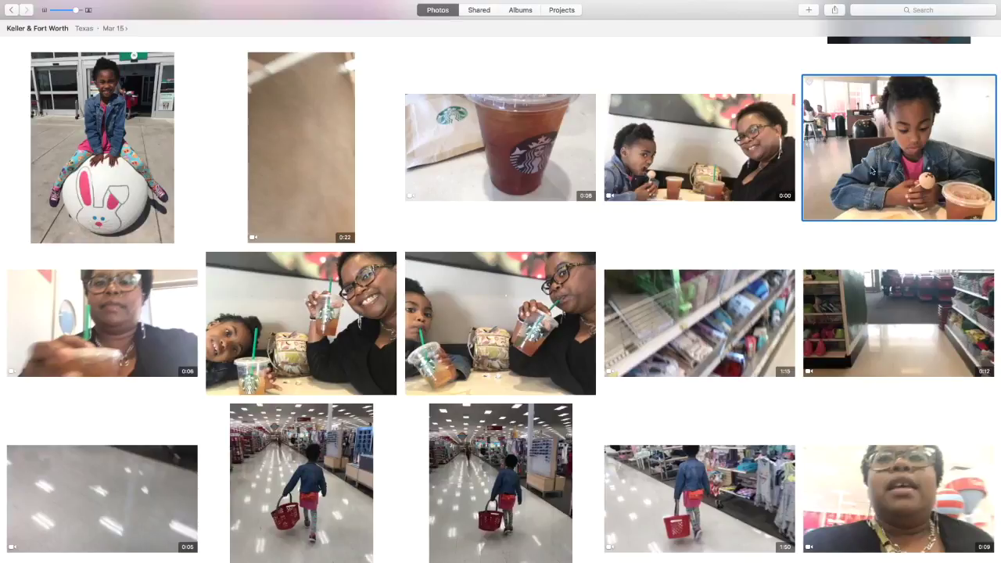
{"action": "scroll", "coordinate": [829, 162], "scroll_direction": "down", "scroll_amount": 3}
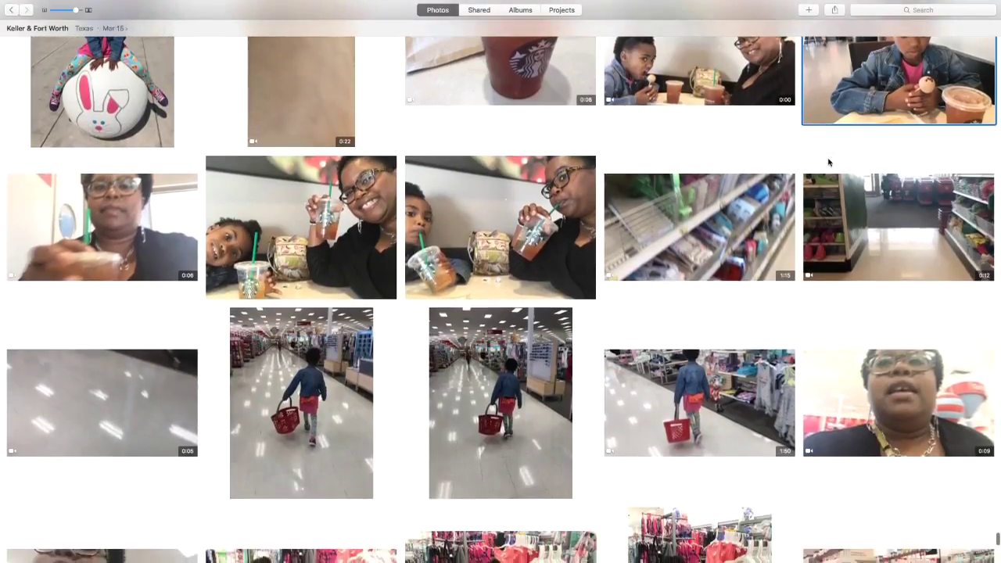
{"action": "scroll", "coordinate": [829, 162], "scroll_direction": "down", "scroll_amount": 7}
{"action": "scroll", "coordinate": [828, 162], "scroll_direction": "down", "scroll_amount": 7}
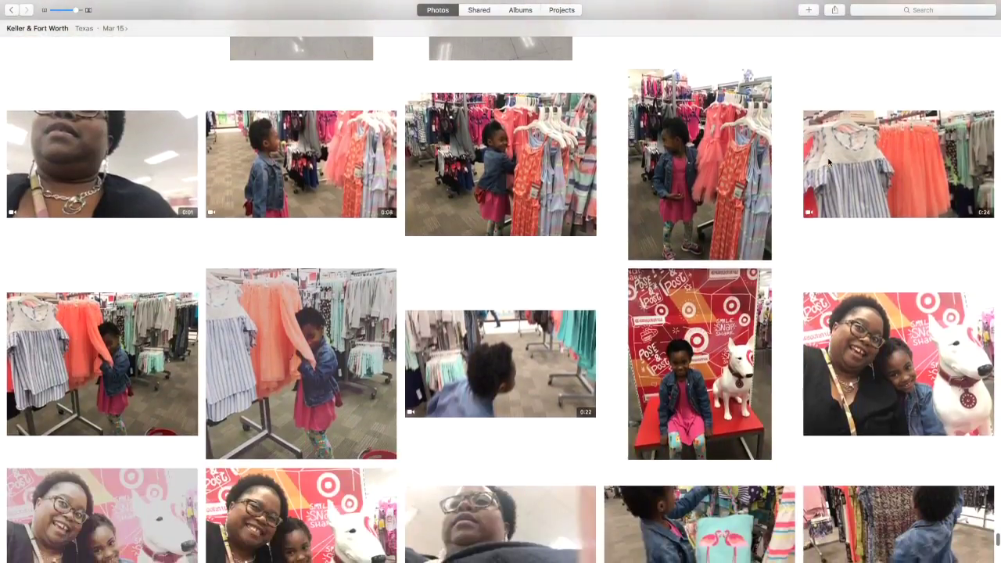
{"action": "scroll", "coordinate": [828, 162], "scroll_direction": "up", "scroll_amount": 2}
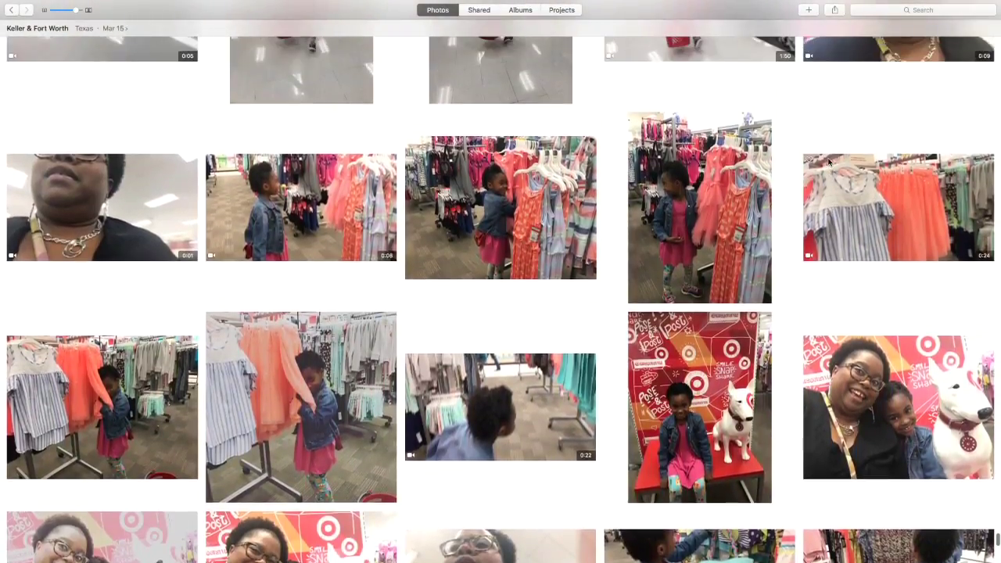
{"action": "scroll", "coordinate": [829, 161], "scroll_direction": "down", "scroll_amount": 2}
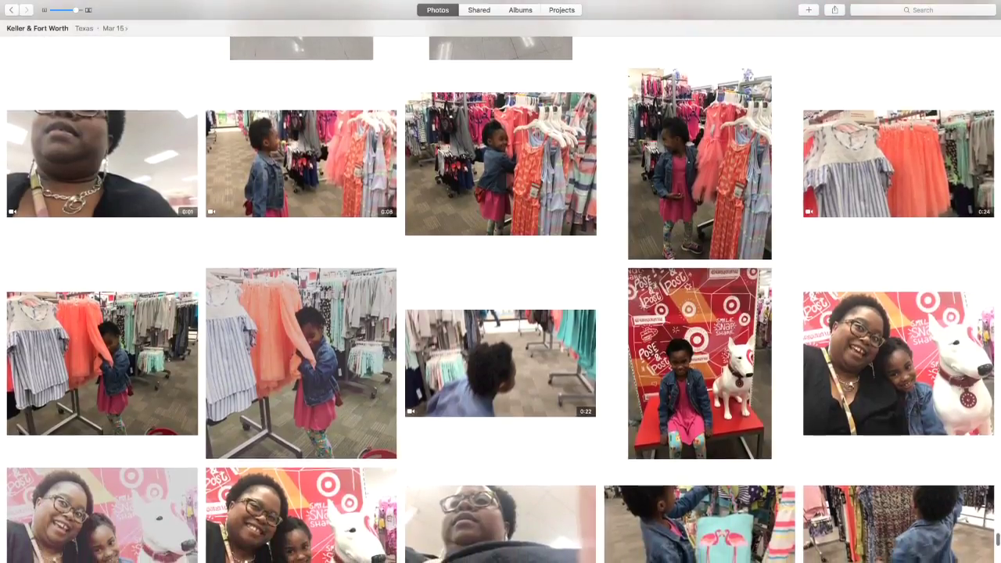
{"action": "left_click", "coordinate": [539, 172]}
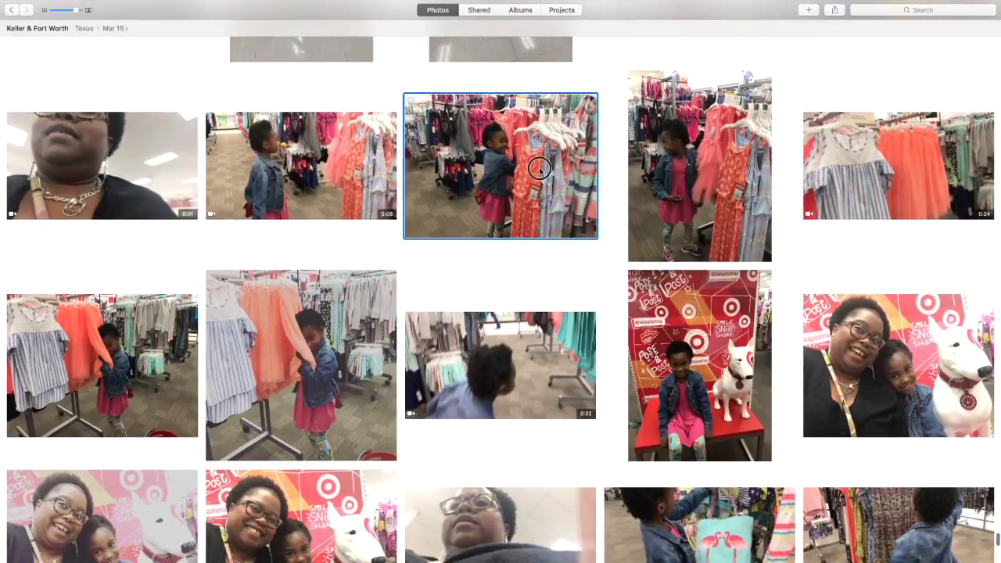
{"action": "left_click", "coordinate": [637, 168]}
{"action": "scroll", "coordinate": [680, 168], "scroll_direction": "down", "scroll_amount": 1}
{"action": "left_click", "coordinate": [189, 328]}
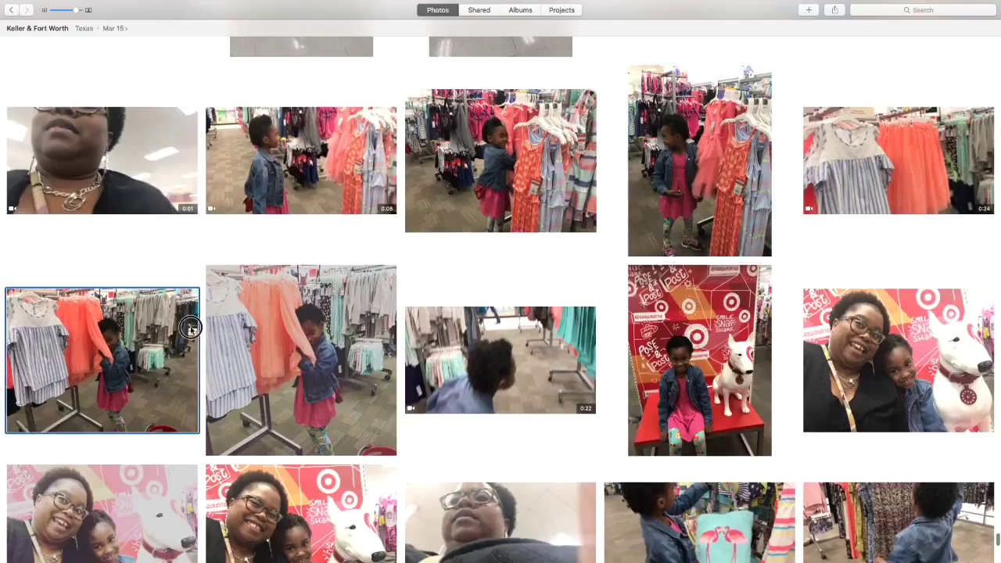
{"action": "left_click", "coordinate": [296, 327]}
{"action": "left_click", "coordinate": [474, 176]}
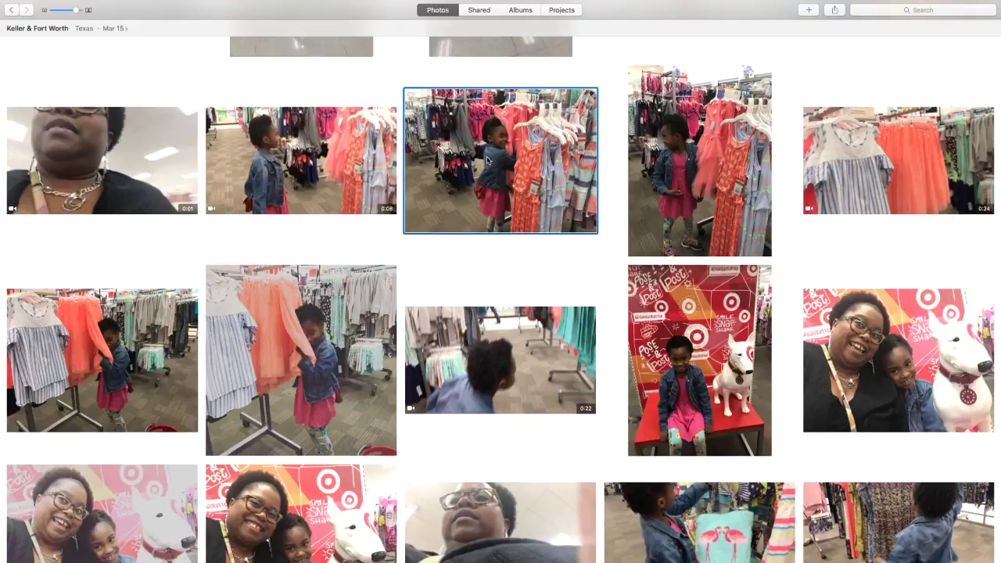
{"action": "left_click", "coordinate": [699, 158]}
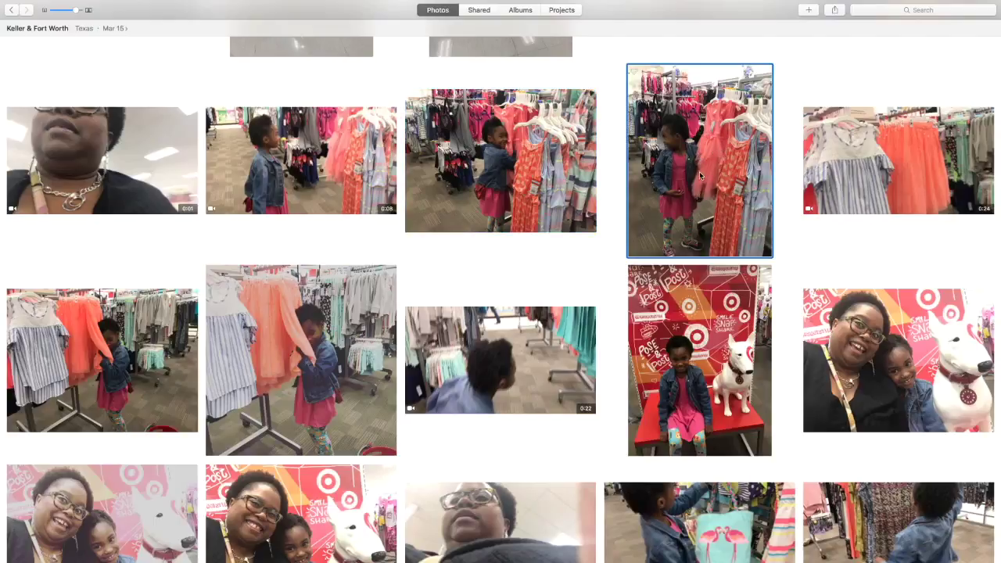
{"action": "left_click", "coordinate": [506, 109]}
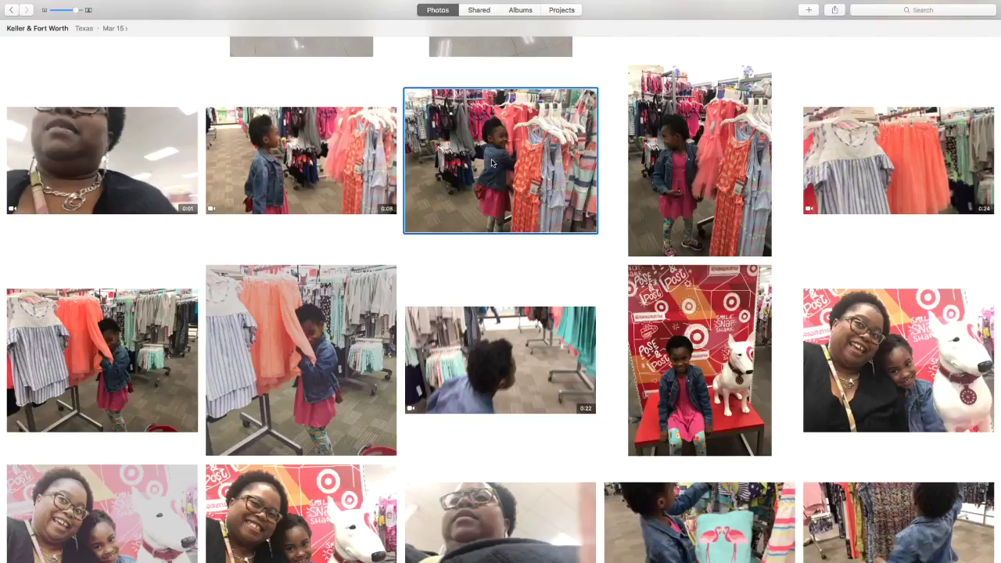
{"action": "left_click", "coordinate": [704, 163]}
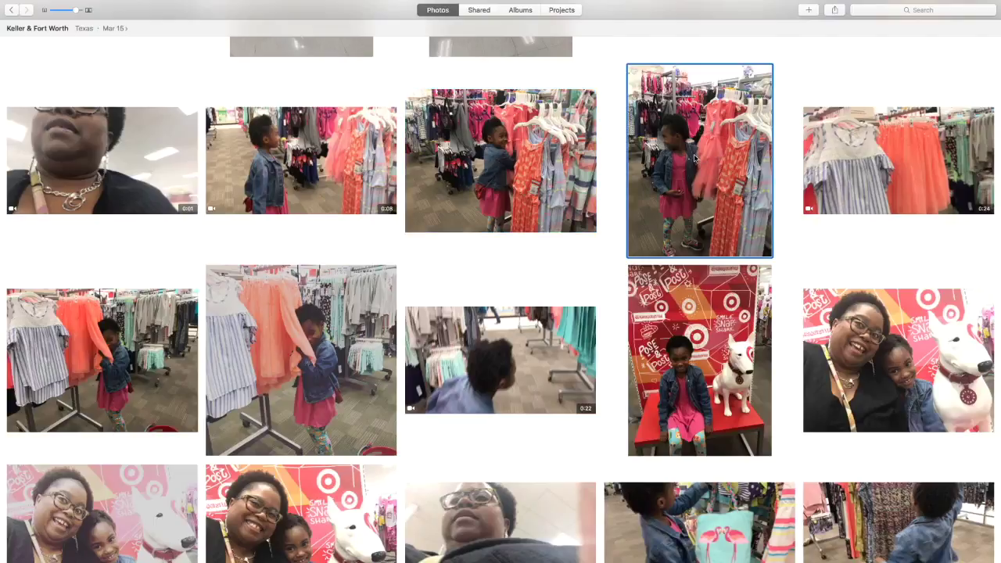
Delete the photo of the girl at the tall dress rack
{"action": "right_click", "coordinate": [685, 152]}
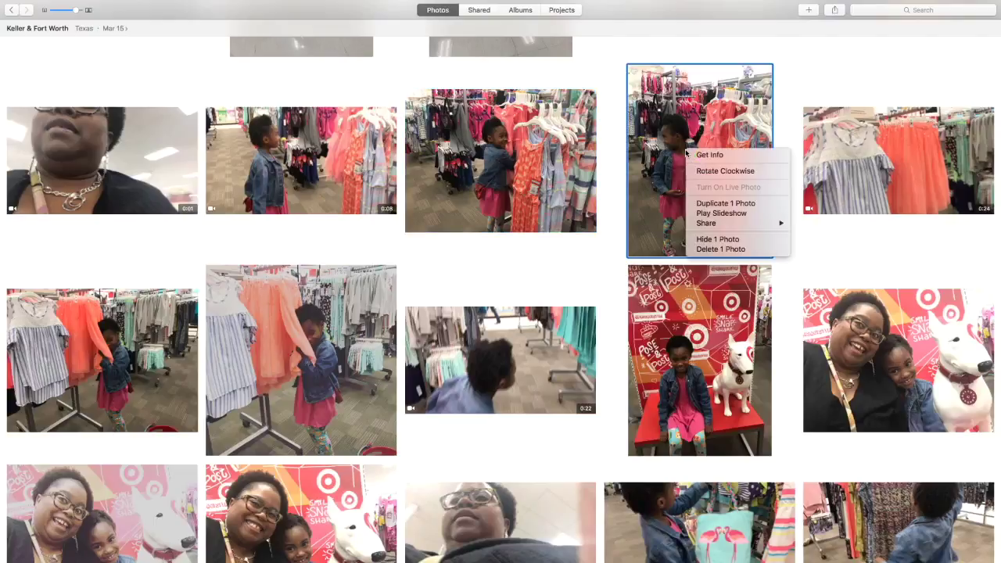
{"action": "left_click", "coordinate": [709, 249]}
{"action": "left_click", "coordinate": [569, 73]}
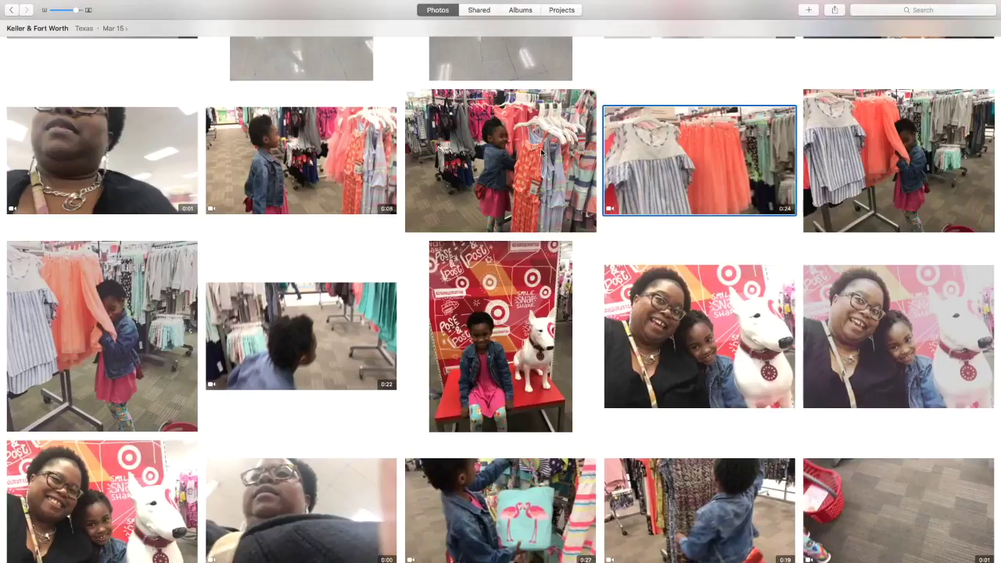
Compare the two coral-skirt photos and delete one of them
{"action": "scroll", "coordinate": [541, 151], "scroll_direction": "down", "scroll_amount": 1}
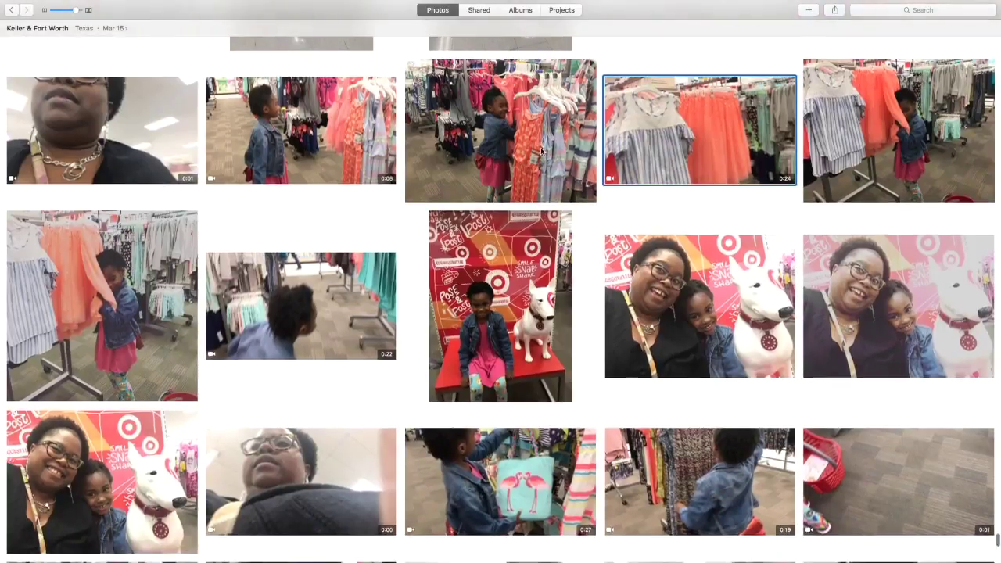
{"action": "key", "text": "Right"}
{"action": "left_click", "coordinate": [91, 305]}
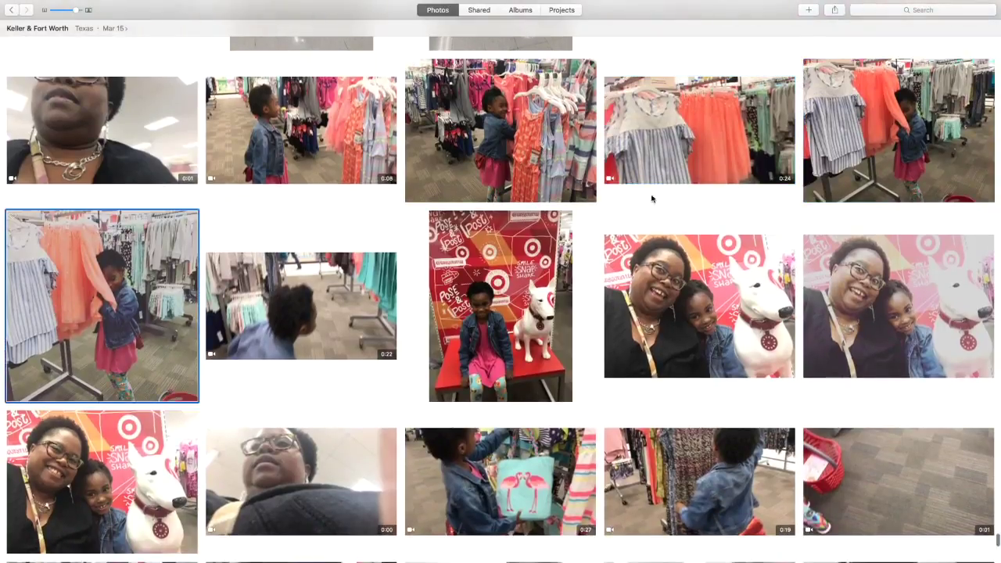
{"action": "left_click", "coordinate": [857, 133]}
{"action": "left_click", "coordinate": [90, 262]}
{"action": "right_click", "coordinate": [84, 270]}
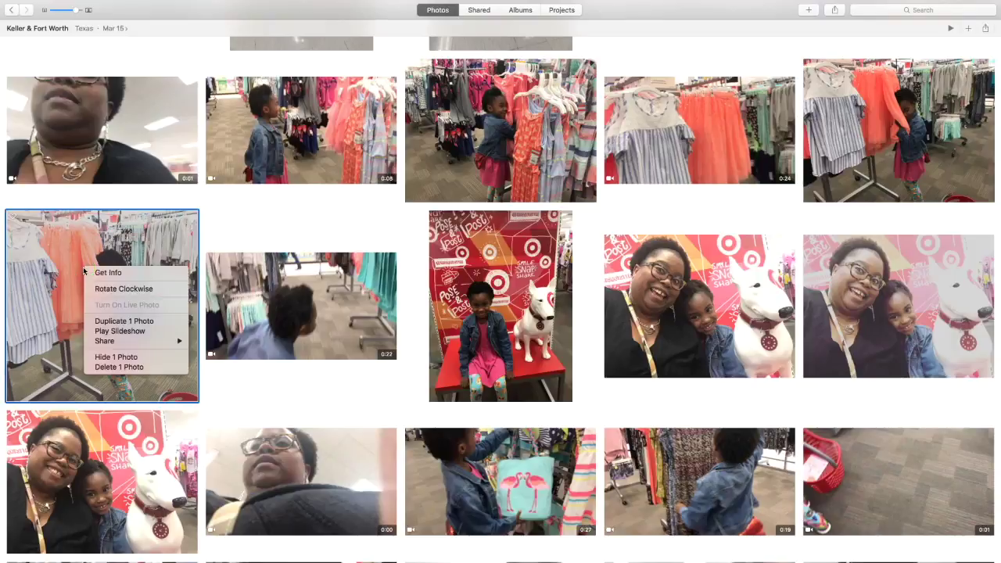
{"action": "left_click", "coordinate": [152, 365]}
{"action": "left_click", "coordinate": [574, 75]}
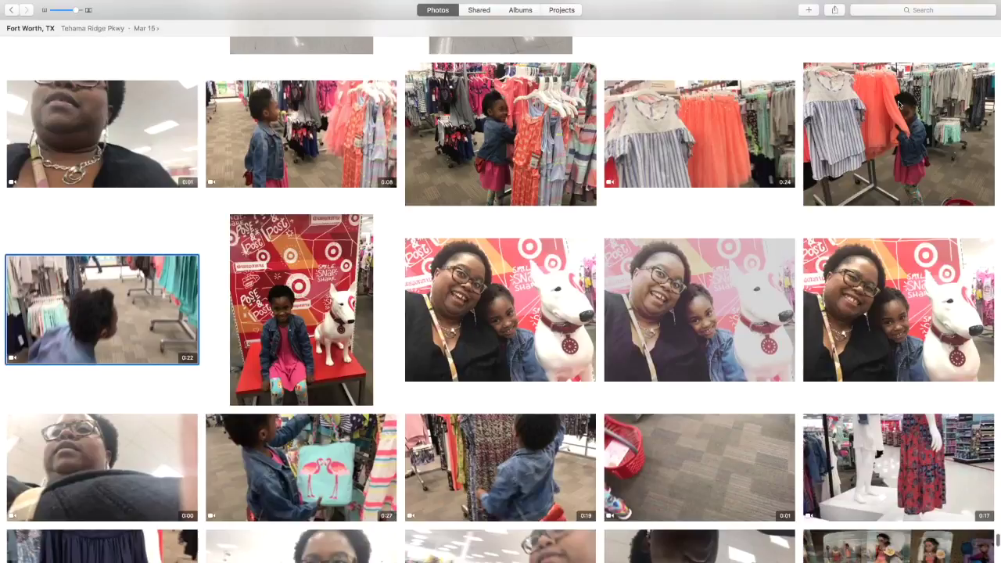
Look over the remaining store photos, including the dress-rack and coral-skirt shots
{"action": "left_click", "coordinate": [899, 105]}
{"action": "left_click", "coordinate": [518, 116]}
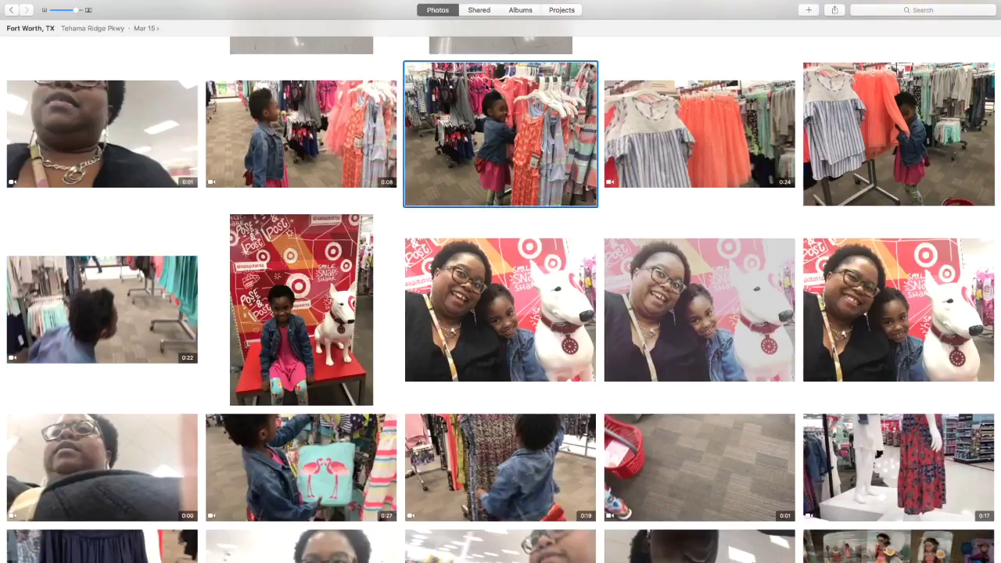
{"action": "left_click", "coordinate": [922, 138]}
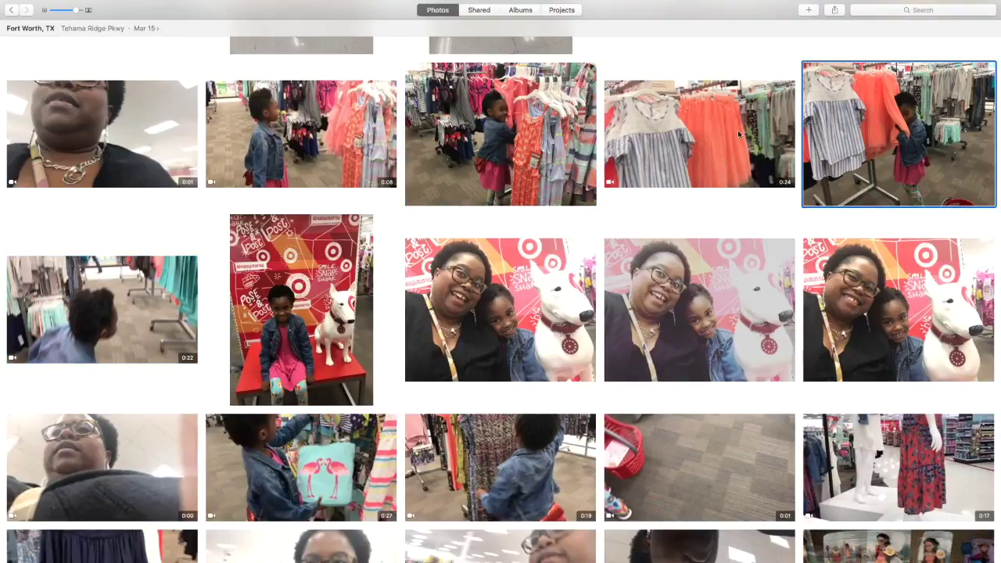
{"action": "scroll", "coordinate": [778, 125], "scroll_direction": "down", "scroll_amount": 3}
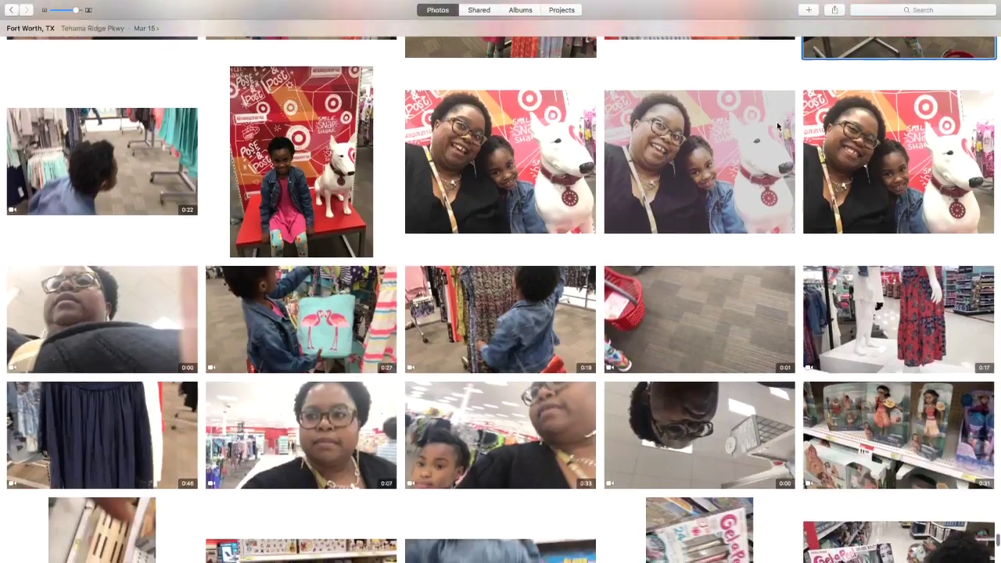
Step through the Target bench selfies and delete the middle duplicate
{"action": "left_click", "coordinate": [294, 180]}
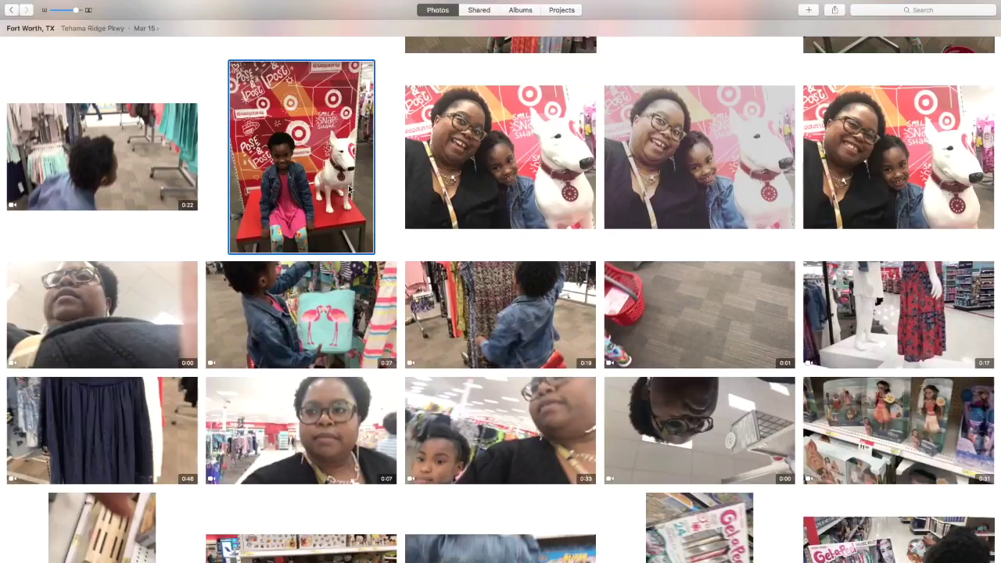
{"action": "key", "text": "Right"}
{"action": "key", "text": "Right"}
{"action": "key", "text": "Right"}
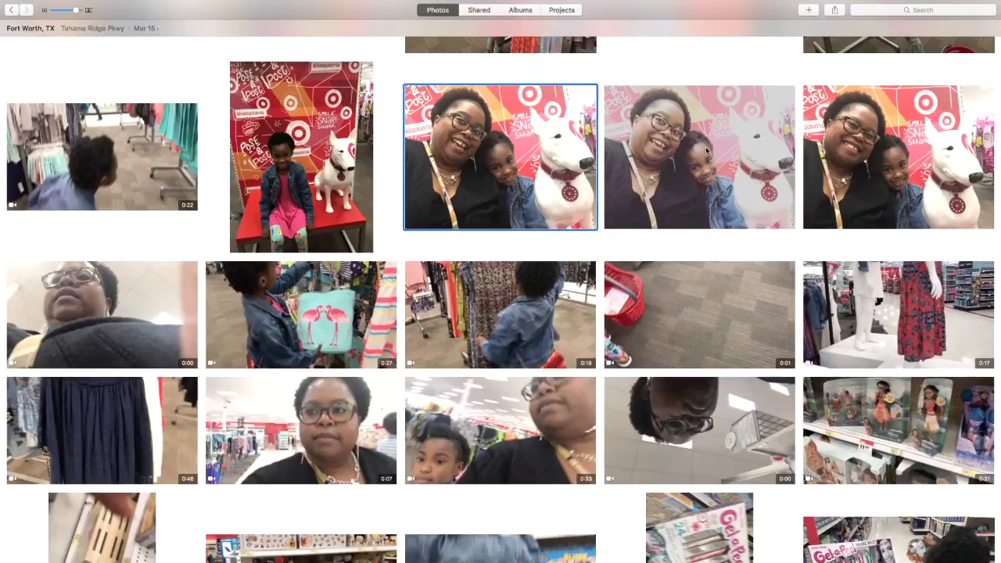
{"action": "key", "text": "Left"}
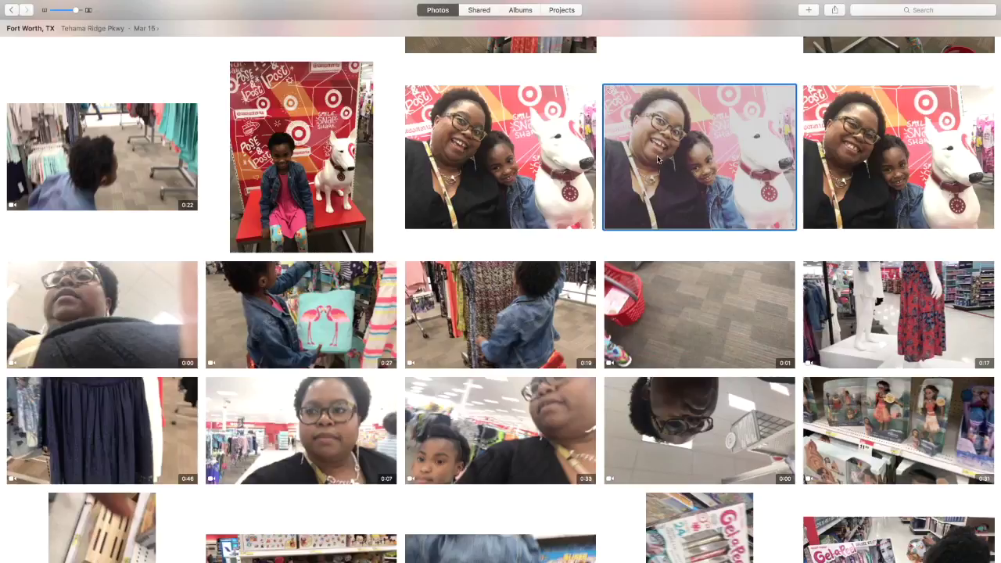
{"action": "scroll", "coordinate": [663, 161], "scroll_direction": "up", "scroll_amount": 1}
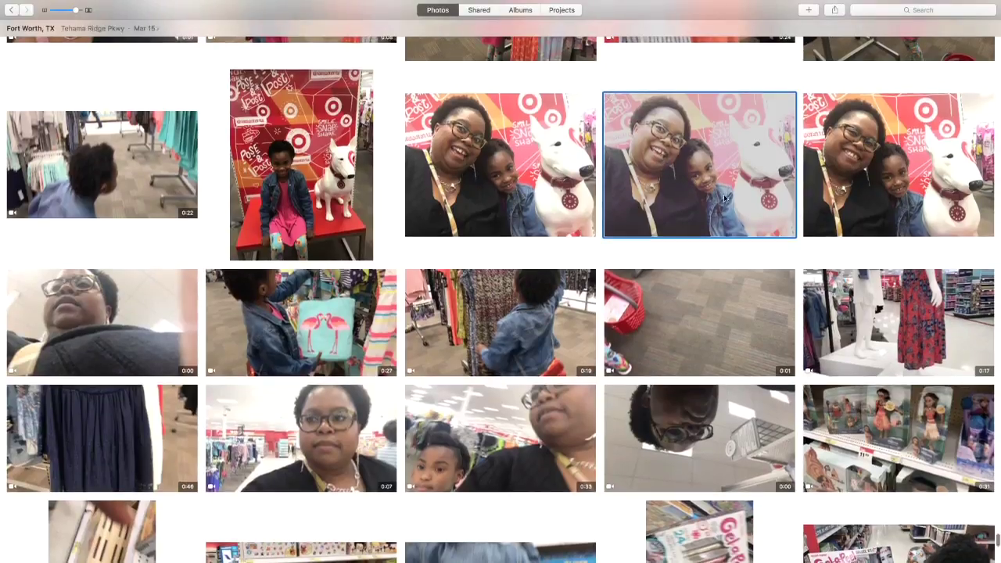
{"action": "right_click", "coordinate": [670, 162]}
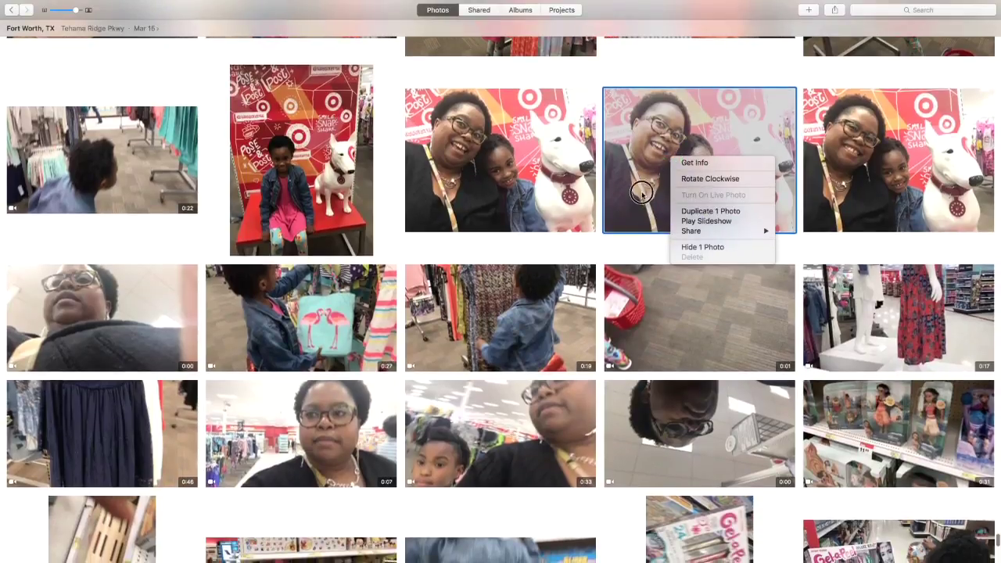
{"action": "right_click", "coordinate": [659, 188]}
{"action": "left_click", "coordinate": [710, 284]}
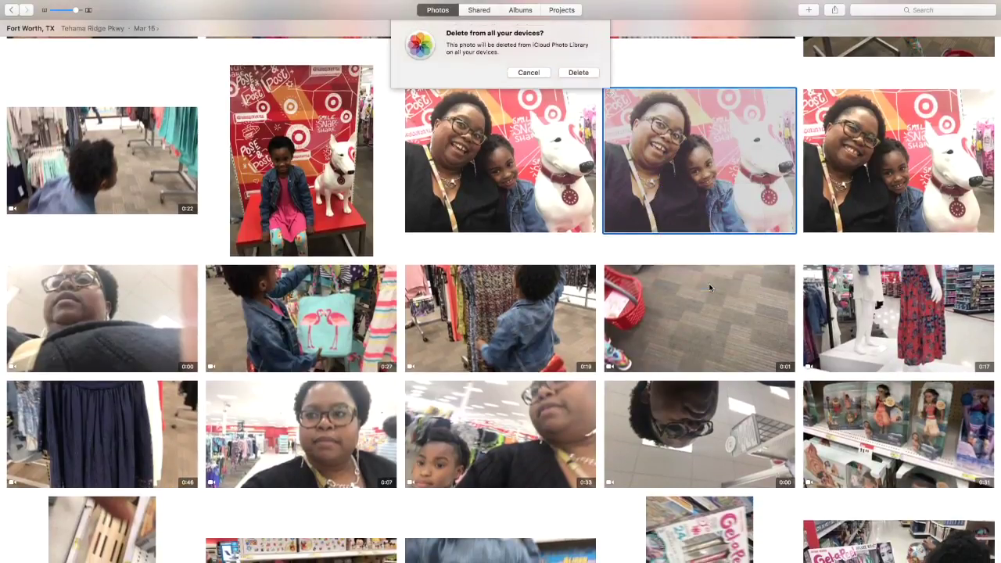
{"action": "left_click", "coordinate": [586, 74]}
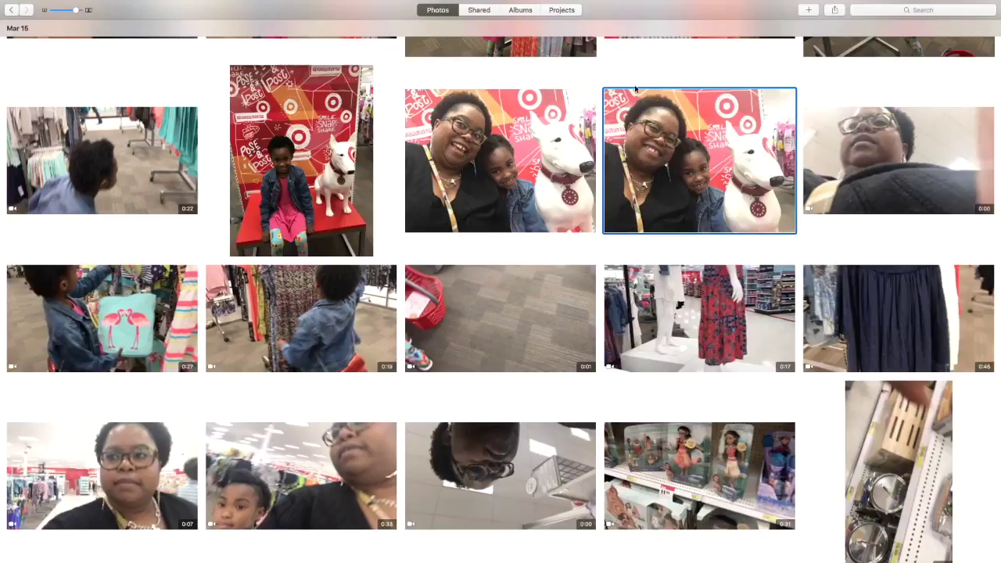
{"action": "left_click", "coordinate": [509, 135]}
{"action": "left_click", "coordinate": [656, 132]}
{"action": "left_click", "coordinate": [506, 167]}
{"action": "scroll", "coordinate": [507, 164], "scroll_direction": "down", "scroll_amount": 1}
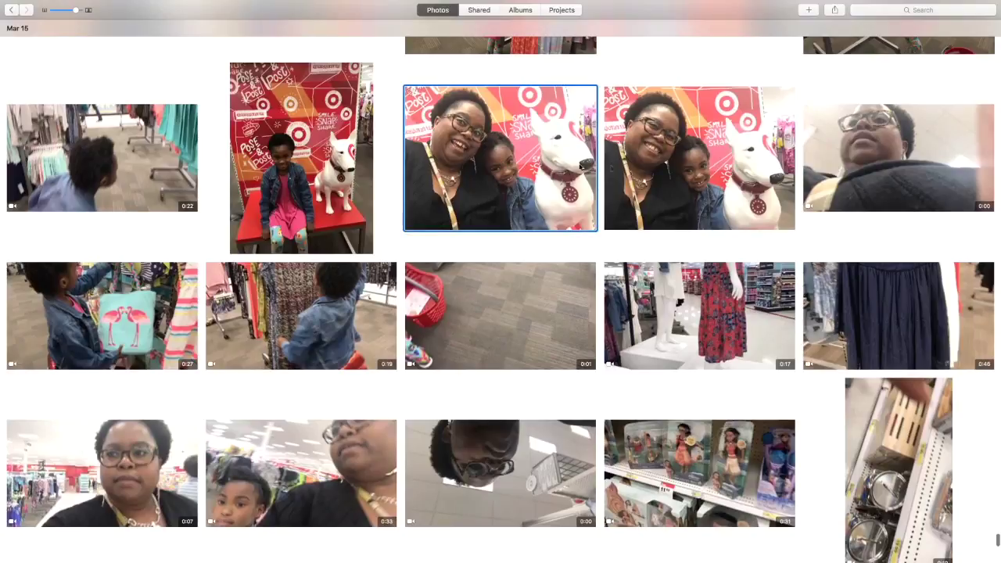
{"action": "scroll", "coordinate": [553, 157], "scroll_direction": "down", "scroll_amount": 2}
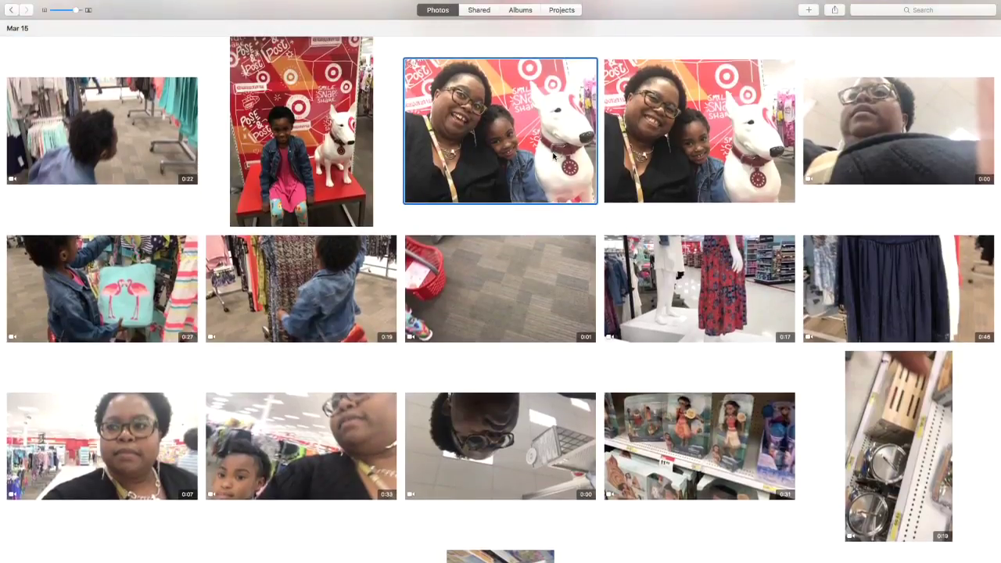
{"action": "scroll", "coordinate": [553, 156], "scroll_direction": "down", "scroll_amount": 5}
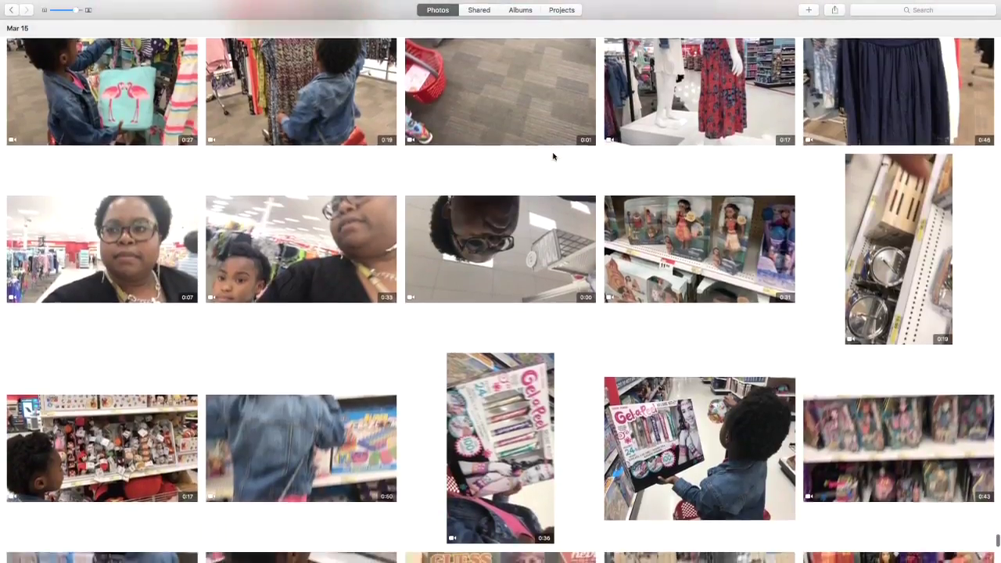
{"action": "scroll", "coordinate": [553, 156], "scroll_direction": "down", "scroll_amount": 5}
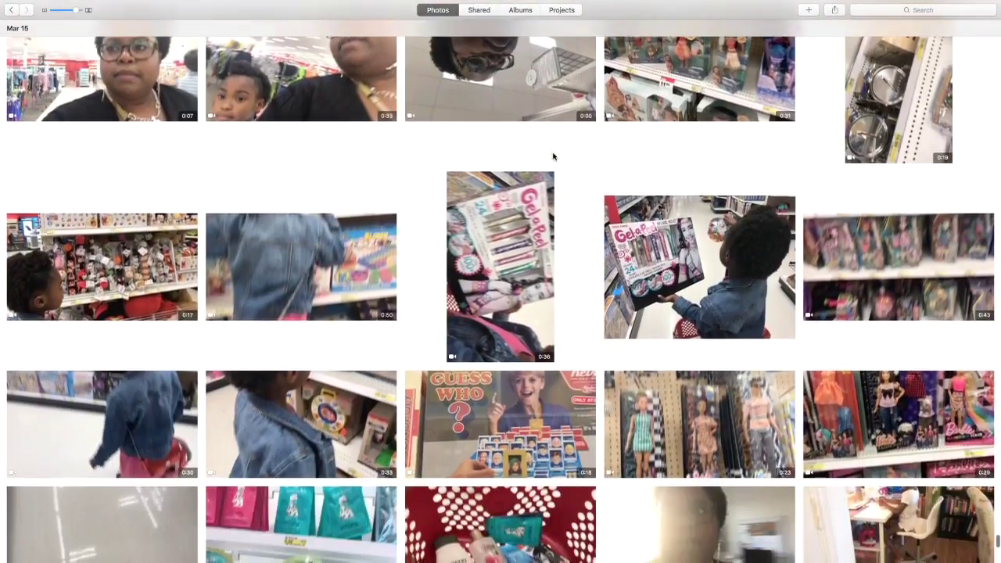
{"action": "scroll", "coordinate": [553, 157], "scroll_direction": "down", "scroll_amount": 4}
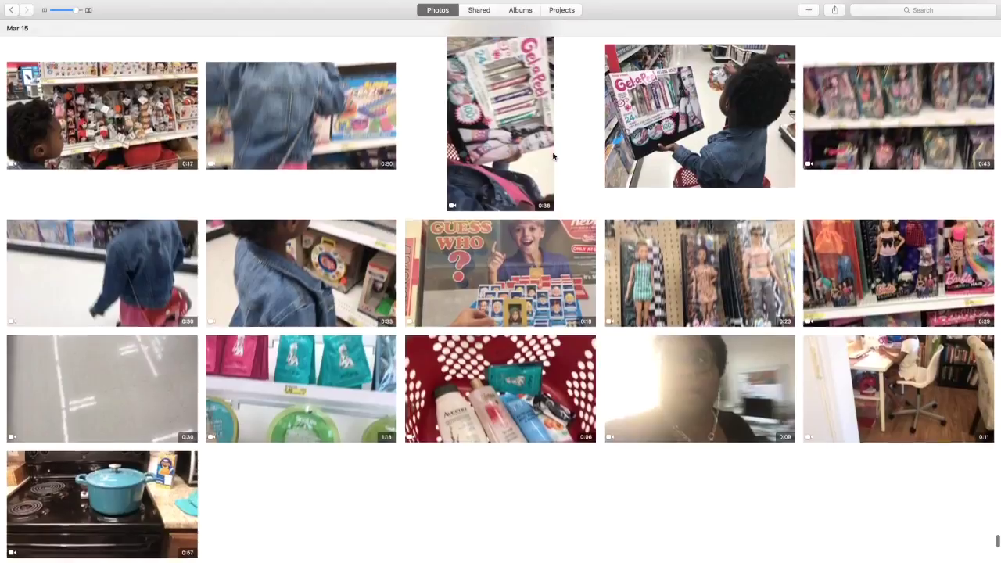
{"action": "scroll", "coordinate": [553, 156], "scroll_direction": "down", "scroll_amount": 1}
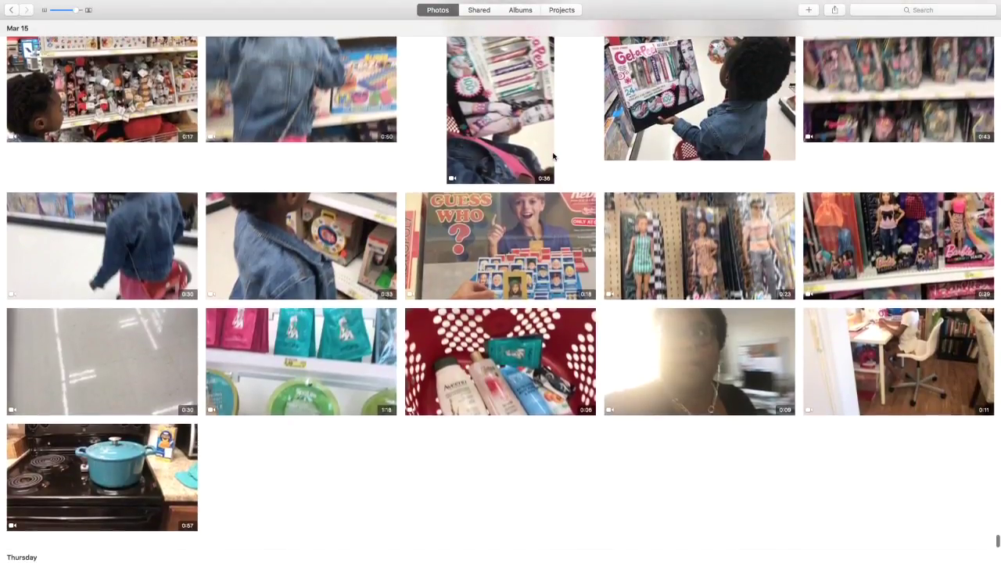
{"action": "scroll", "coordinate": [552, 157], "scroll_direction": "up", "scroll_amount": 10}
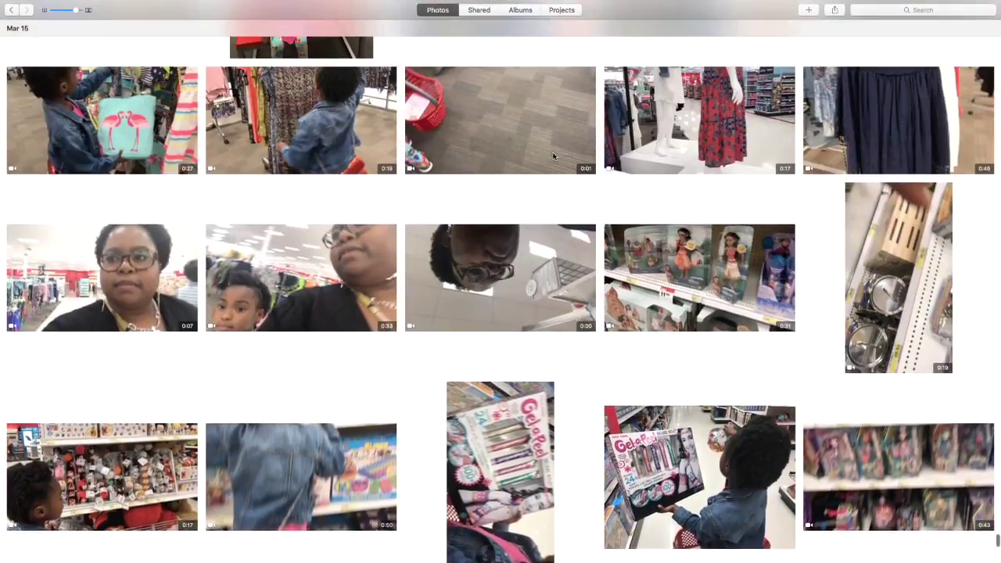
{"action": "scroll", "coordinate": [553, 156], "scroll_direction": "up", "scroll_amount": 8}
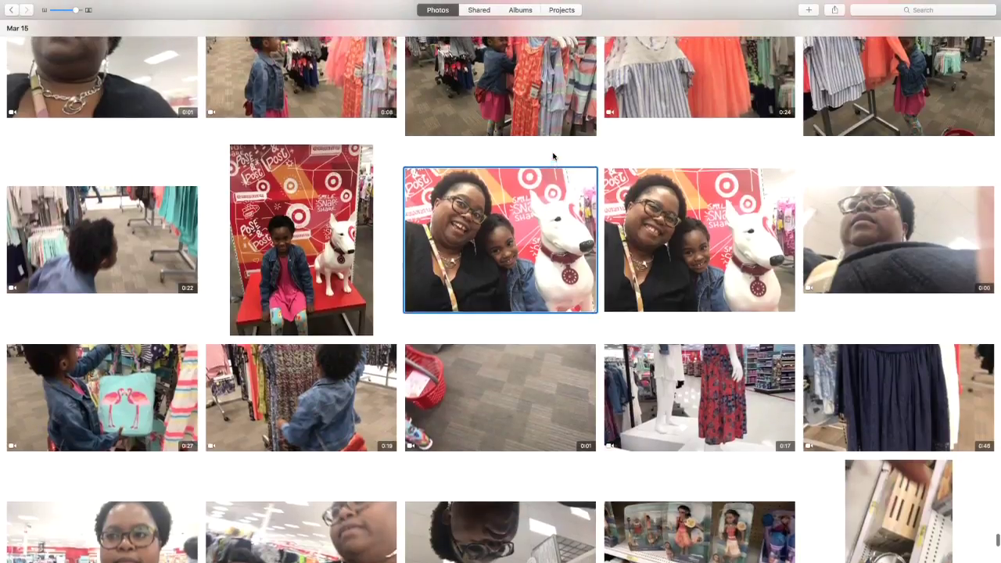
{"action": "left_click", "coordinate": [615, 203]}
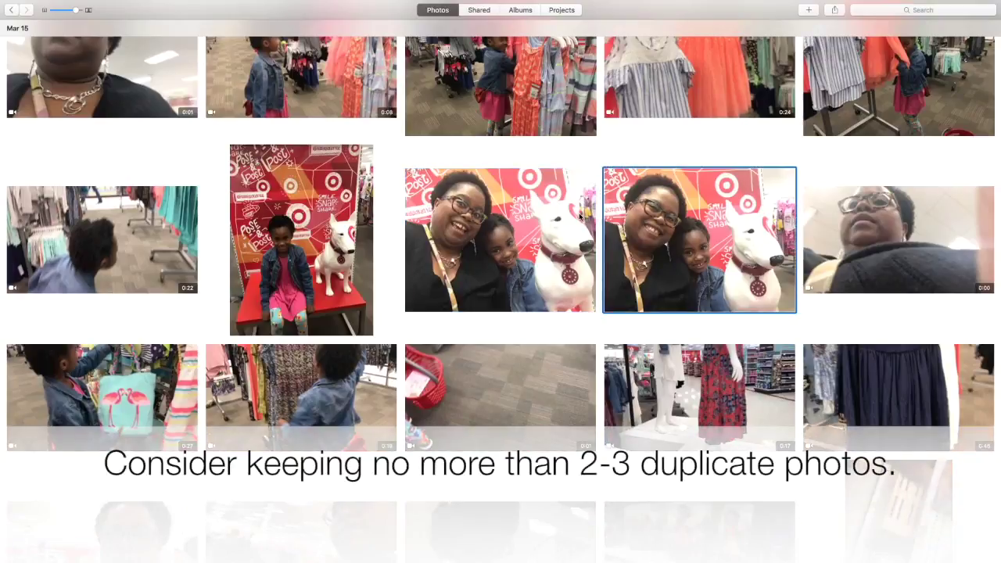
{"action": "scroll", "coordinate": [580, 215], "scroll_direction": "up", "scroll_amount": 1}
{"action": "scroll", "coordinate": [580, 216], "scroll_direction": "up", "scroll_amount": 6}
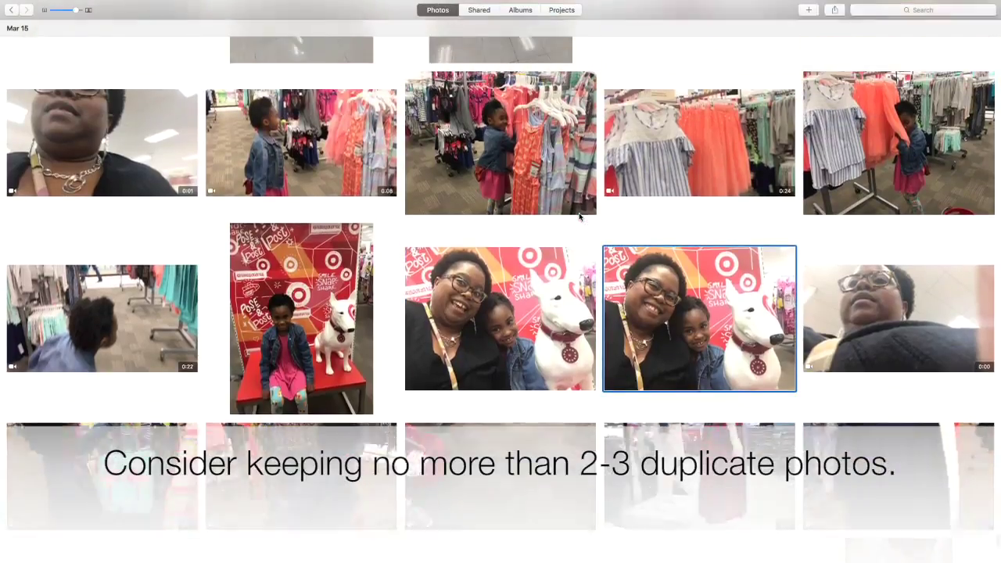
{"action": "scroll", "coordinate": [579, 216], "scroll_direction": "up", "scroll_amount": 3}
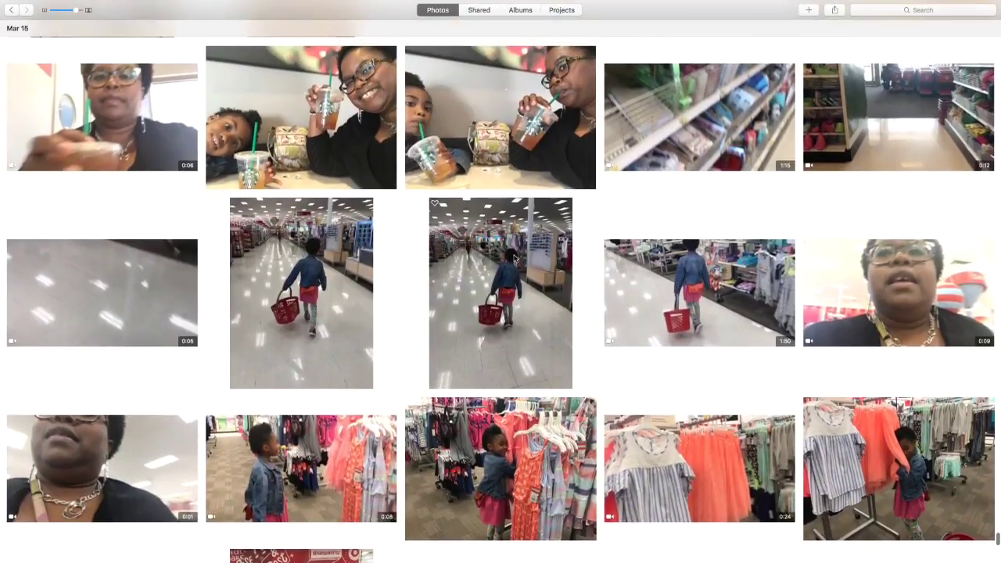
Compare the two walking-child-with-red-basket photos and delete the right-hand duplicate
{"action": "left_click", "coordinate": [487, 283]}
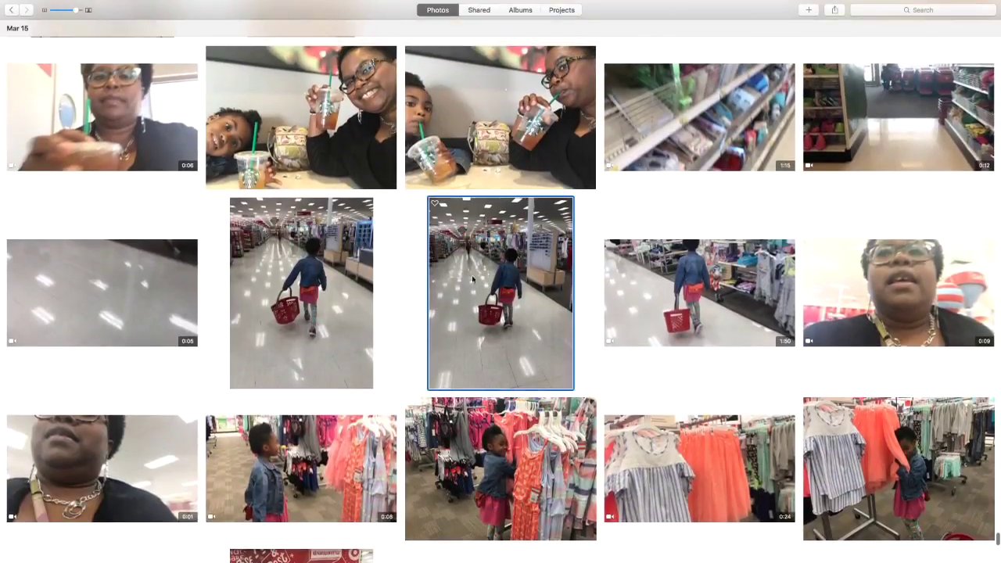
{"action": "key", "text": "Left"}
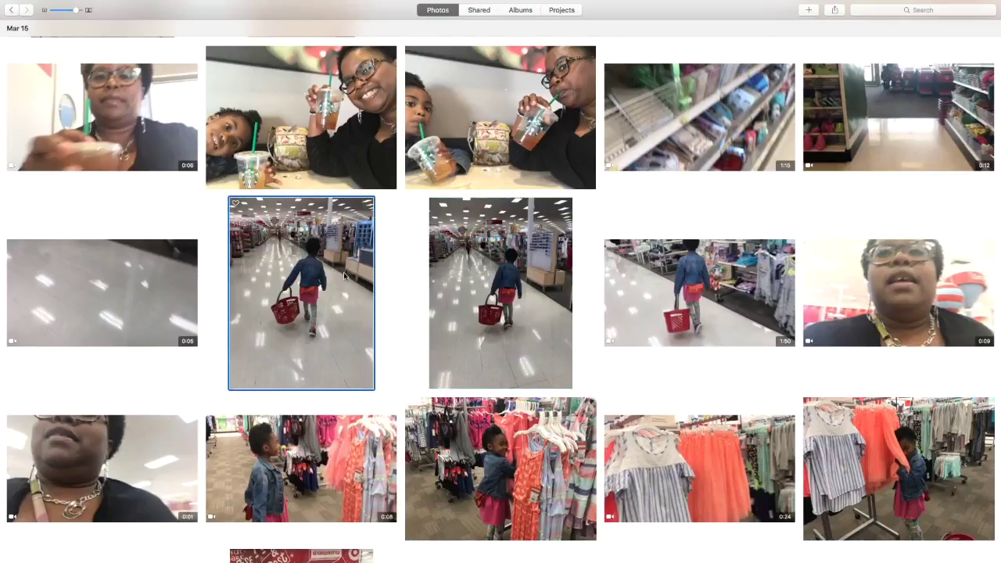
{"action": "key", "text": "Right"}
{"action": "key", "text": "Left"}
{"action": "key", "text": "Right"}
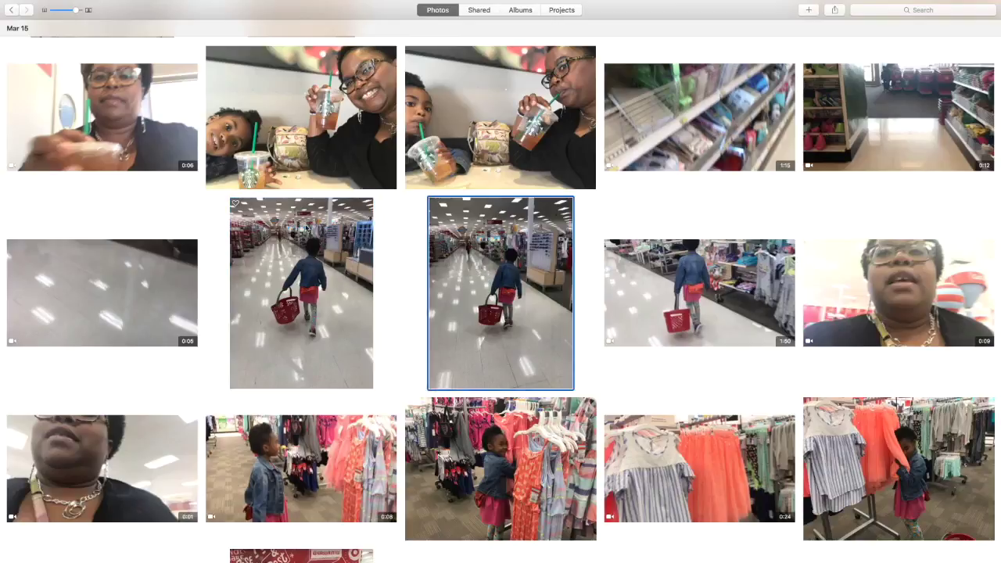
{"action": "left_click", "coordinate": [326, 305]}
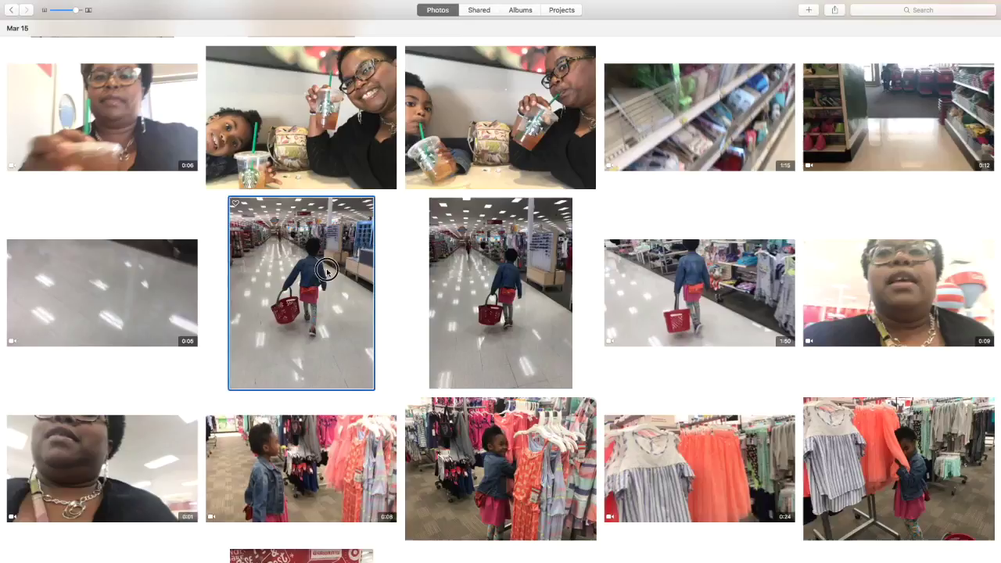
{"action": "left_click", "coordinate": [486, 292]}
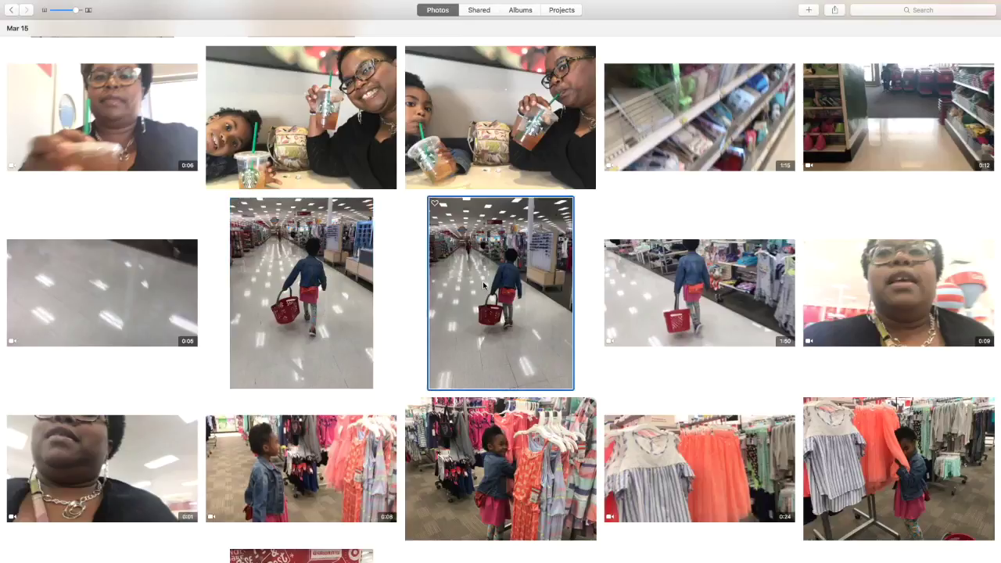
{"action": "right_click", "coordinate": [483, 281]}
{"action": "left_click", "coordinate": [547, 381]}
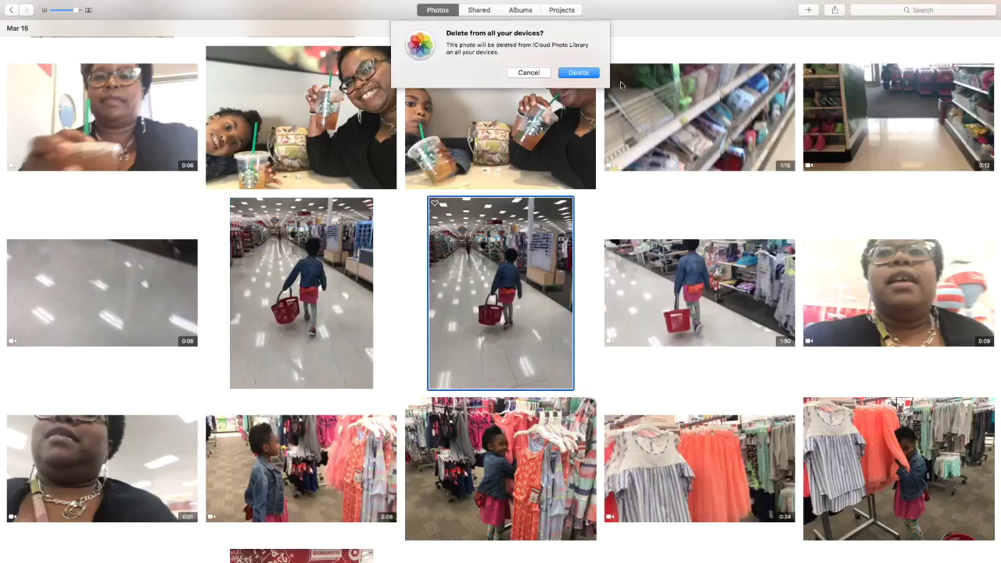
{"action": "left_click", "coordinate": [580, 72]}
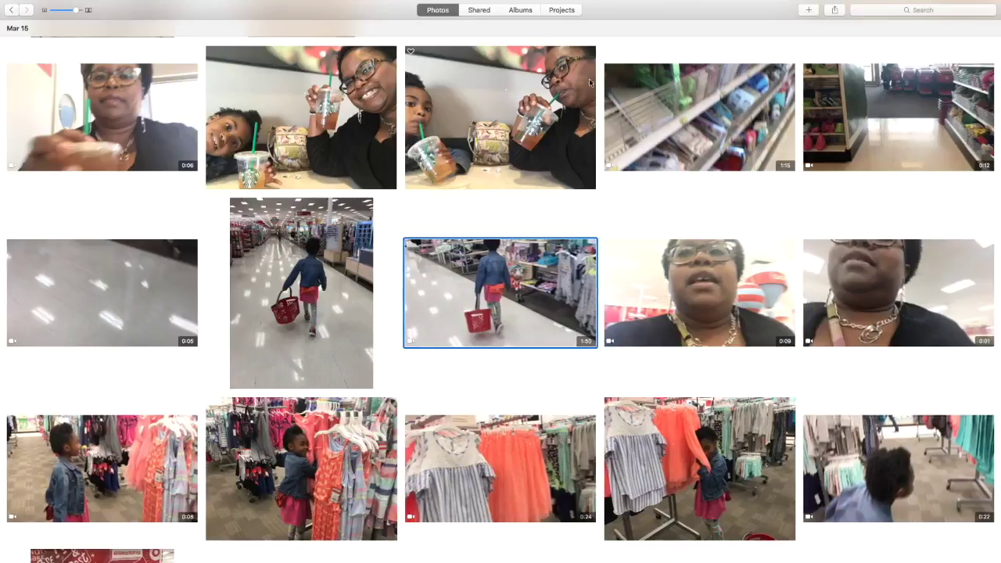
{"action": "left_click", "coordinate": [592, 207]}
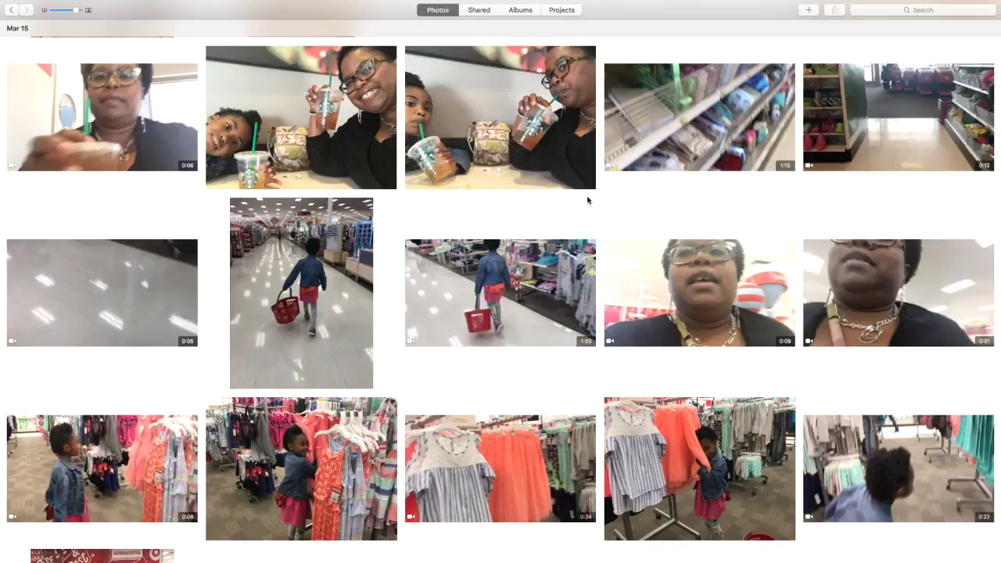
{"action": "scroll", "coordinate": [587, 201], "scroll_direction": "down", "scroll_amount": 2}
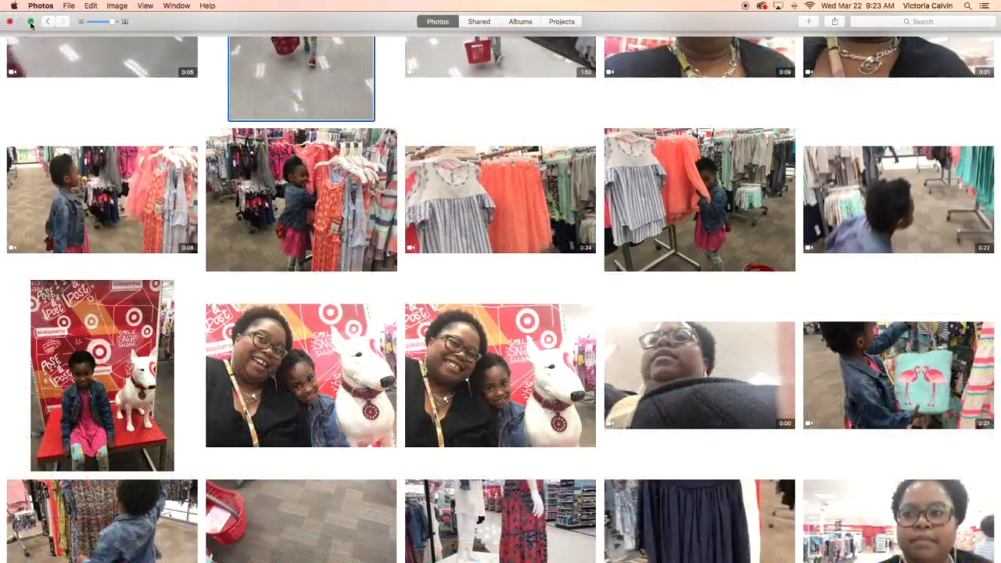
Exit full screen in Photos so the browser's Flickr sign-up page shows alongside
{"action": "left_click", "coordinate": [29, 21]}
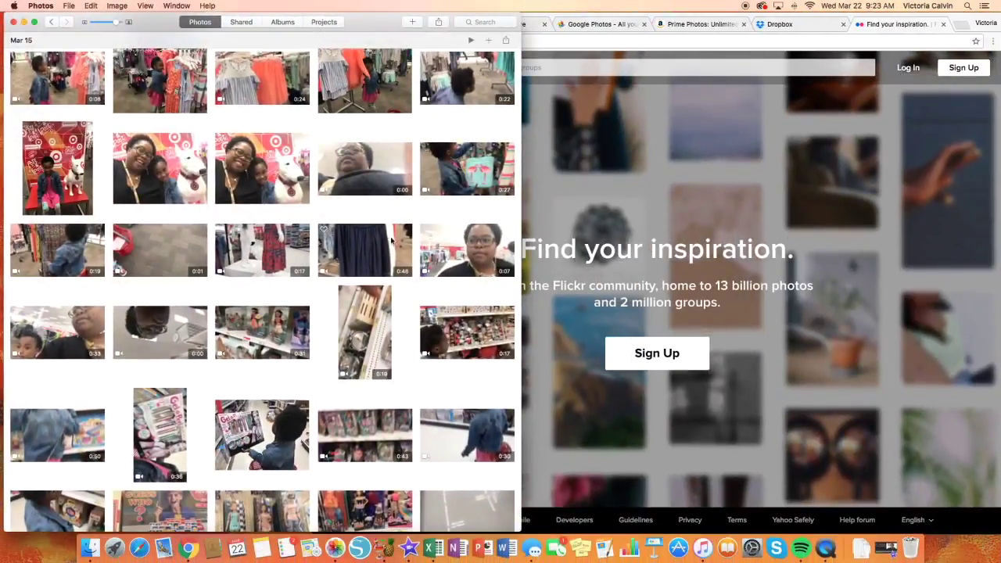
{"action": "scroll", "coordinate": [378, 233], "scroll_direction": "down", "scroll_amount": 1}
{"action": "scroll", "coordinate": [378, 233], "scroll_direction": "down", "scroll_amount": 1}
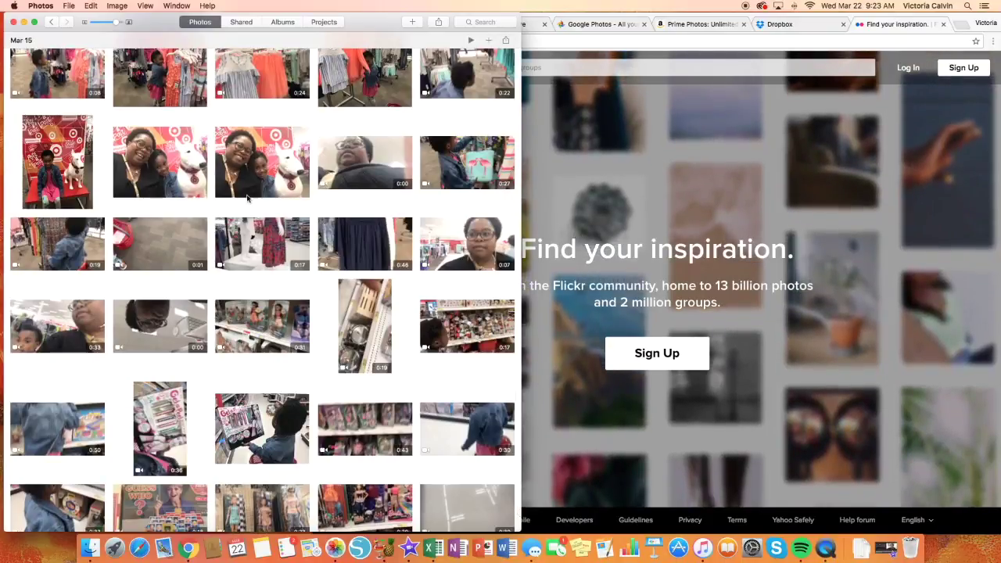
{"action": "scroll", "coordinate": [246, 198], "scroll_direction": "up", "scroll_amount": 1}
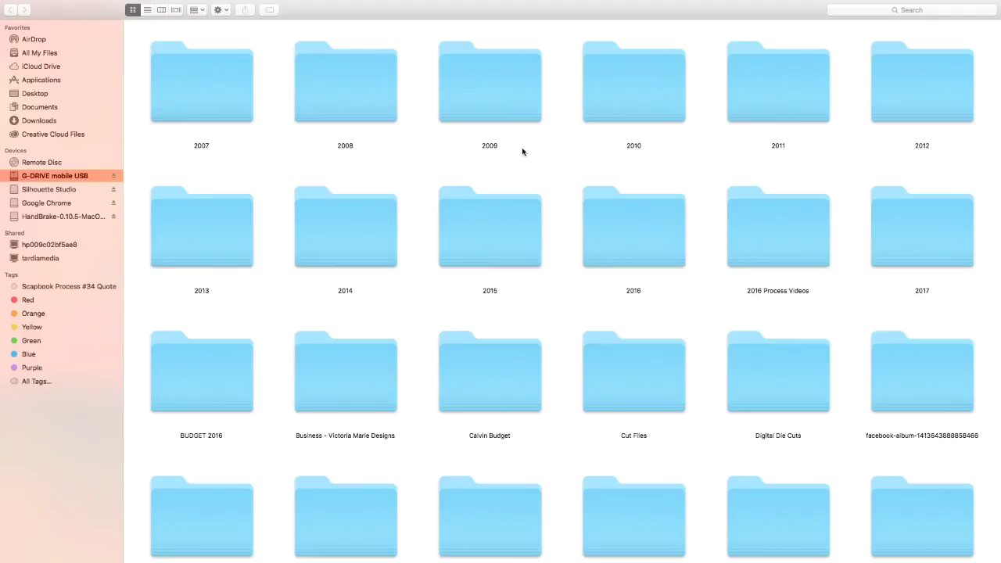
Check the 2007 folder on the G-DRIVE mobile drive, then open the 2017 folder
{"action": "double_click", "coordinate": [235, 102]}
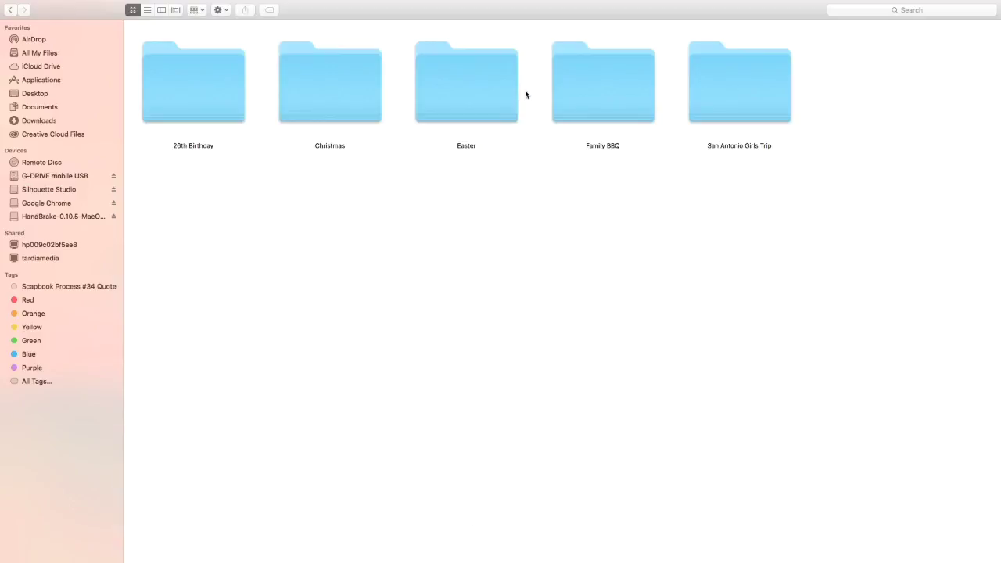
{"action": "left_click", "coordinate": [10, 10]}
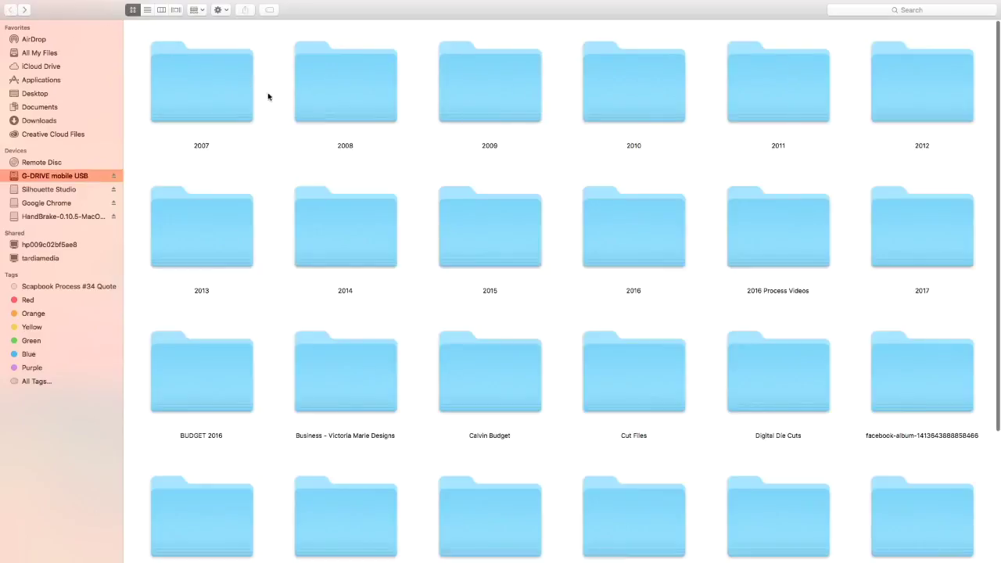
{"action": "double_click", "coordinate": [224, 105]}
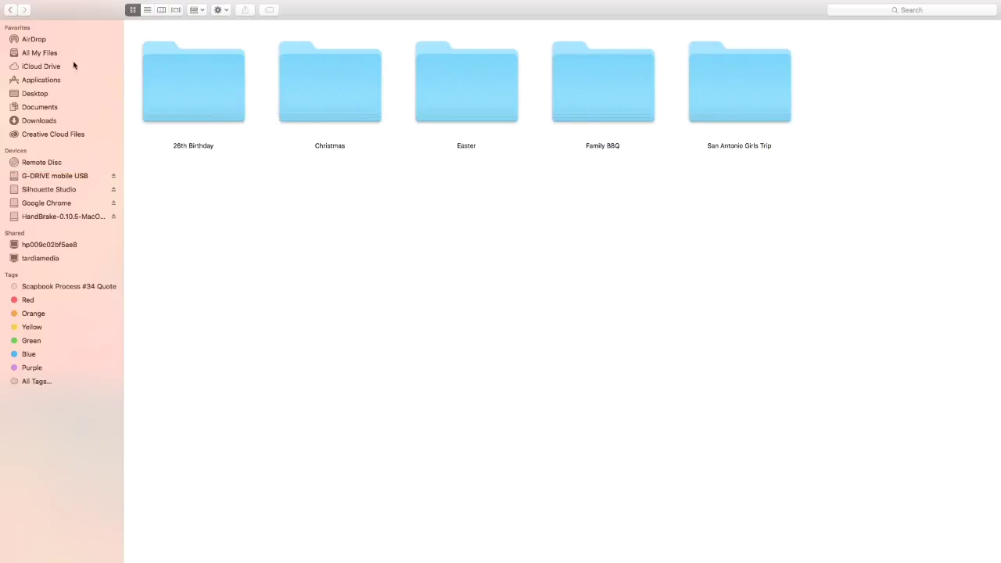
{"action": "left_click", "coordinate": [10, 10]}
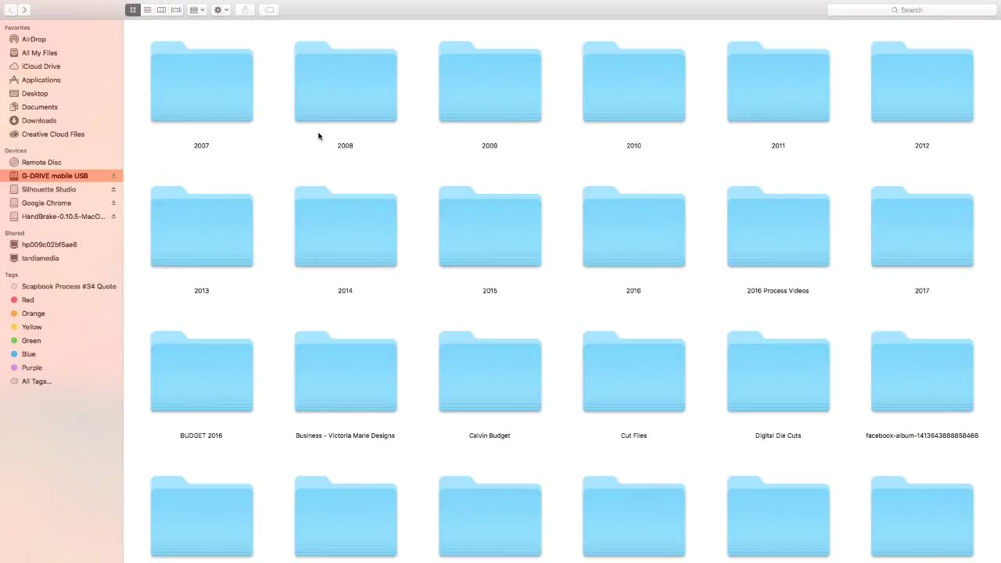
{"action": "double_click", "coordinate": [900, 235]}
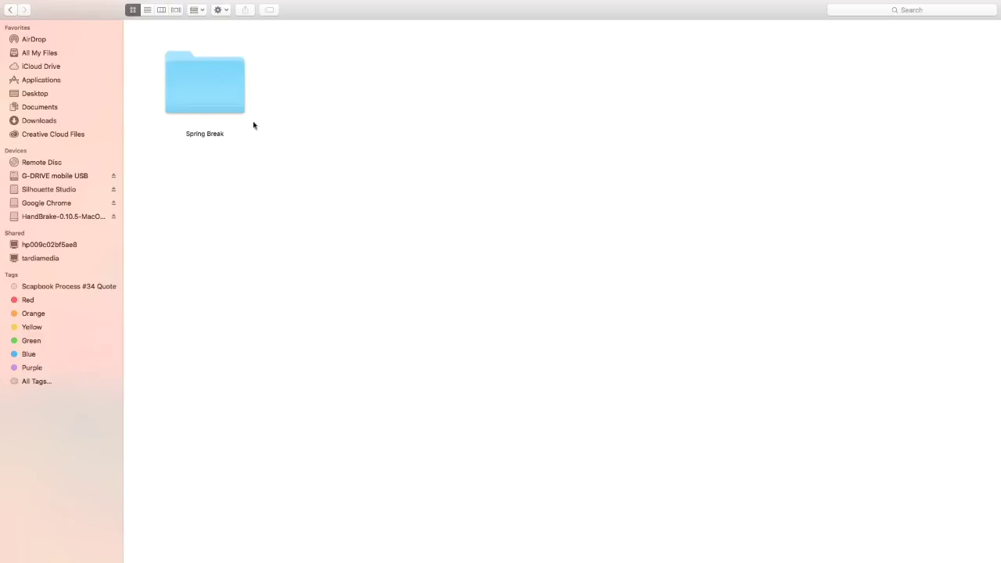
Open Spring Break, view the Scrapbook subfolder's four photos, then return to Spring Break
{"action": "double_click", "coordinate": [215, 99]}
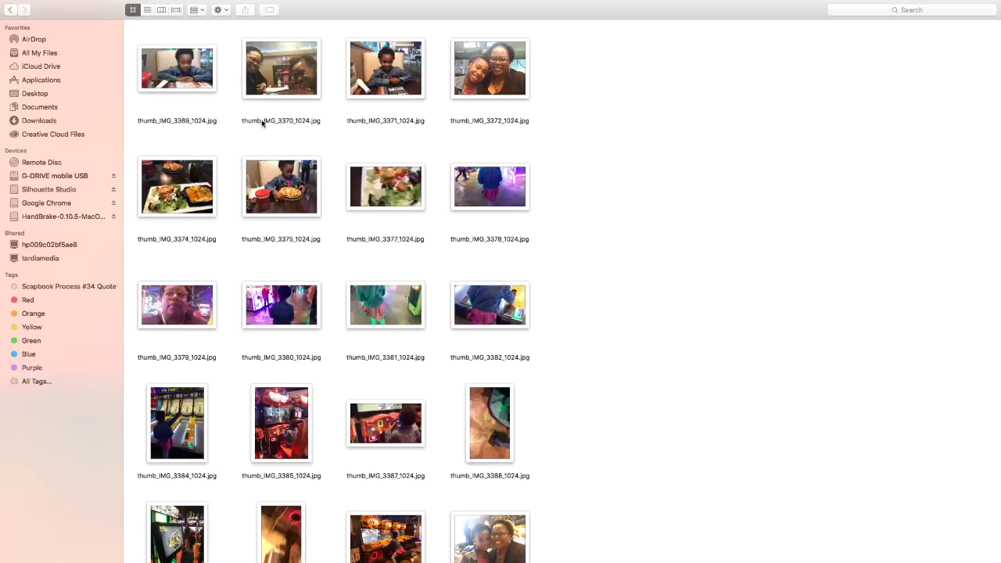
{"action": "scroll", "coordinate": [262, 123], "scroll_direction": "down", "scroll_amount": 5}
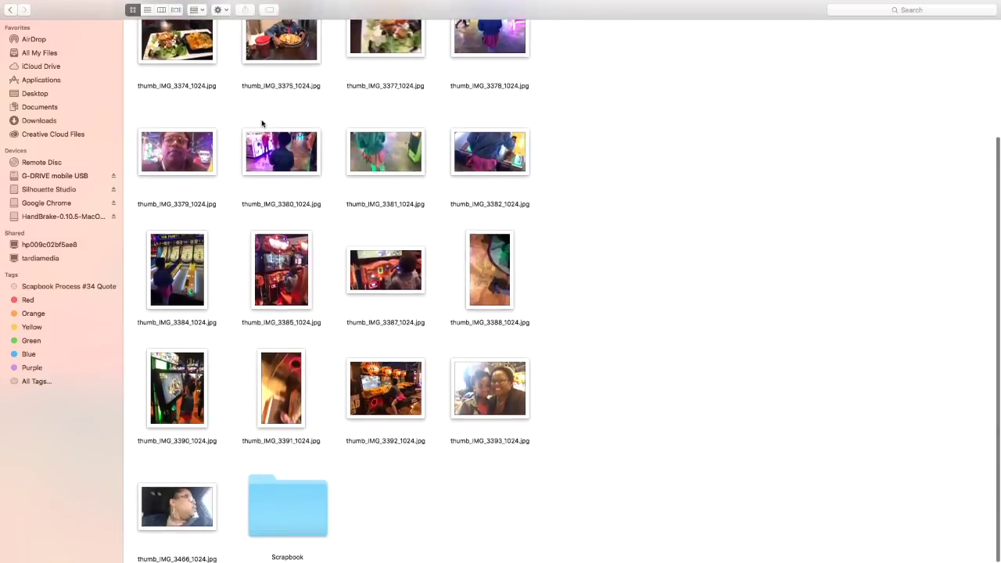
{"action": "double_click", "coordinate": [261, 519]}
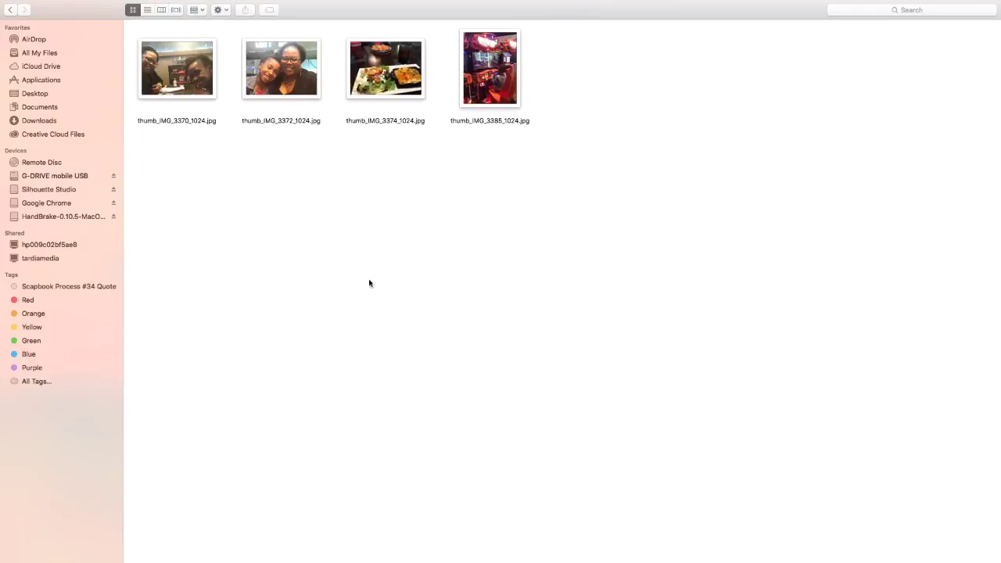
{"action": "left_click", "coordinate": [10, 9]}
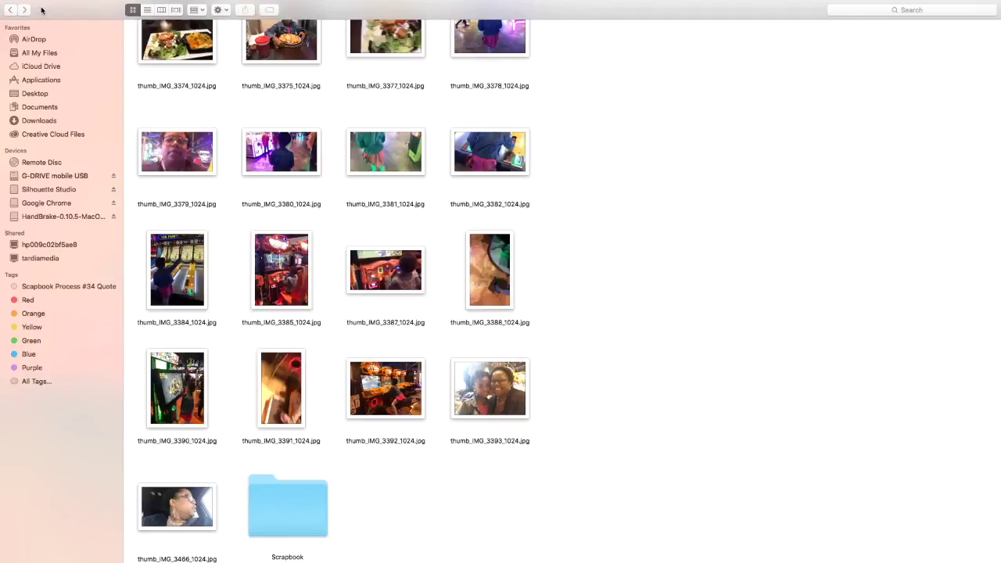
Select ten Mar 15 photos in the Photos library and copy them
{"action": "left_click", "coordinate": [26, 16]}
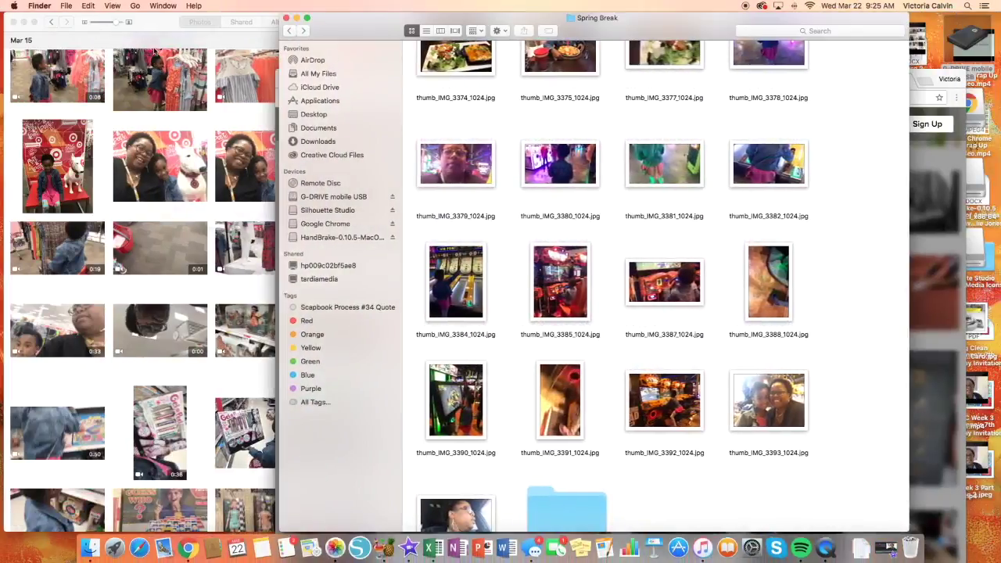
{"action": "left_click", "coordinate": [159, 29]}
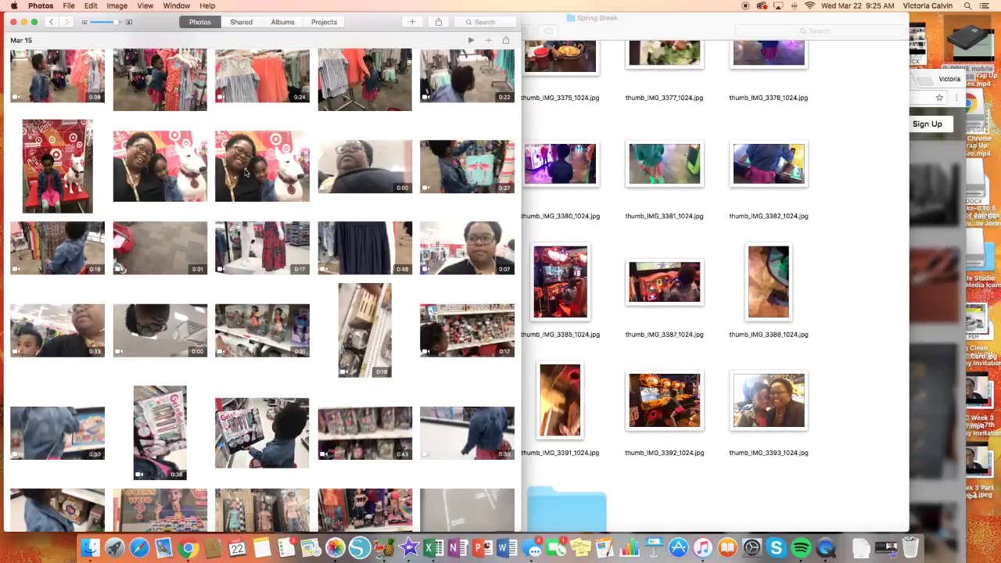
{"action": "scroll", "coordinate": [245, 173], "scroll_direction": "up", "scroll_amount": 3}
{"action": "scroll", "coordinate": [245, 173], "scroll_direction": "up", "scroll_amount": 5}
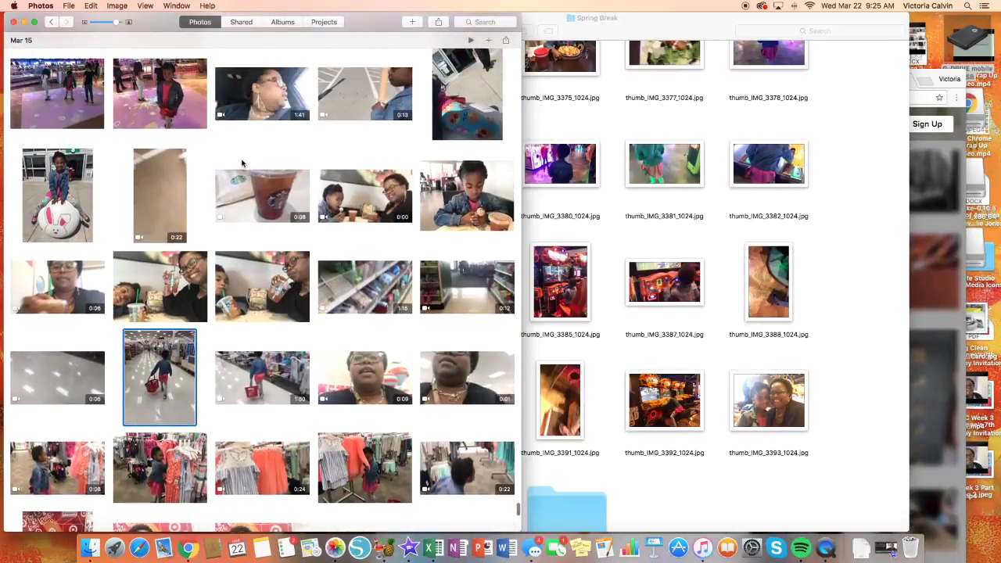
{"action": "left_click_drag", "start_coordinate": [21, 138], "coordinate": [490, 494]}
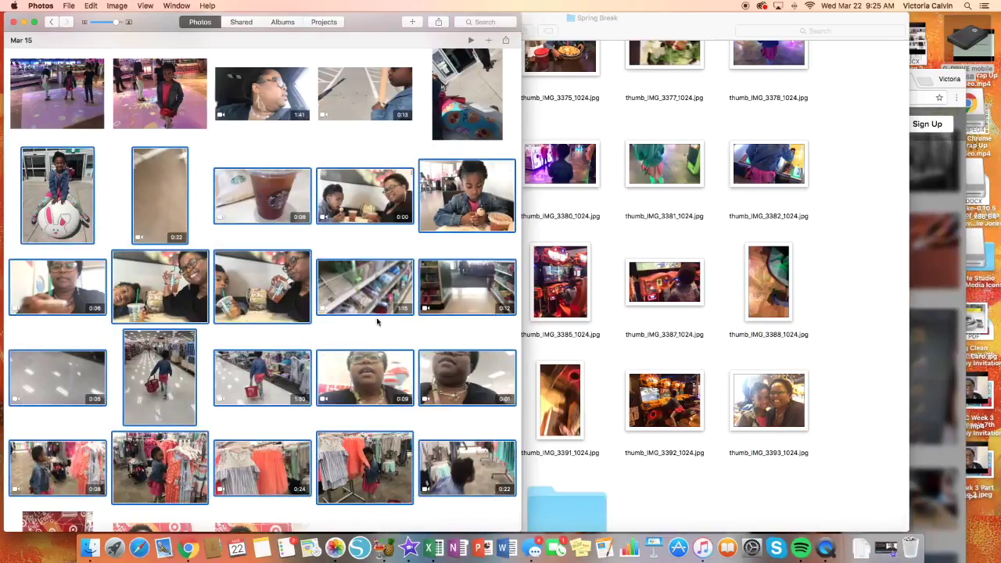
{"action": "left_click", "coordinate": [90, 6]}
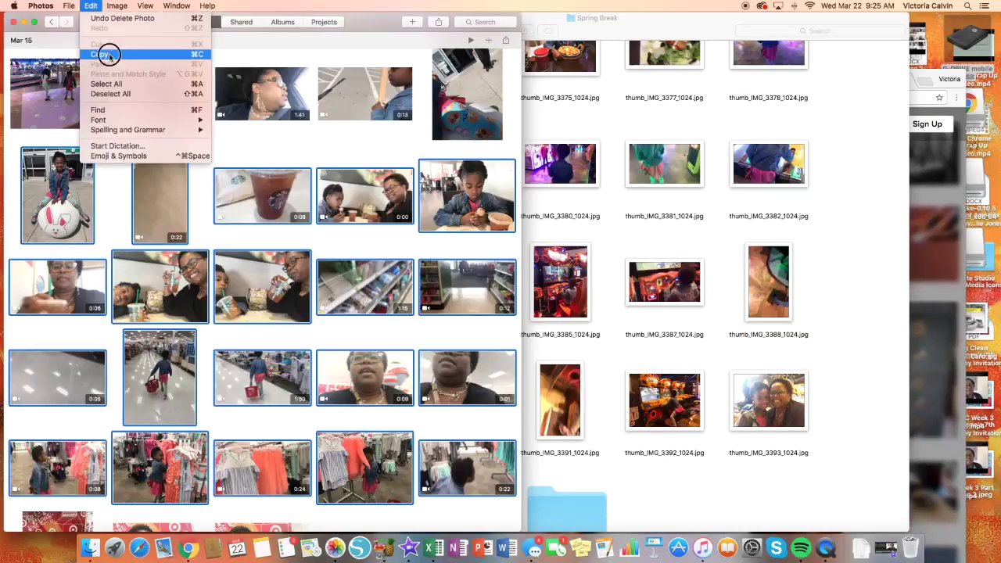
{"action": "left_click", "coordinate": [108, 54]}
Paste the copied photos into the Finder Spring Break folder
{"action": "left_click", "coordinate": [611, 27]}
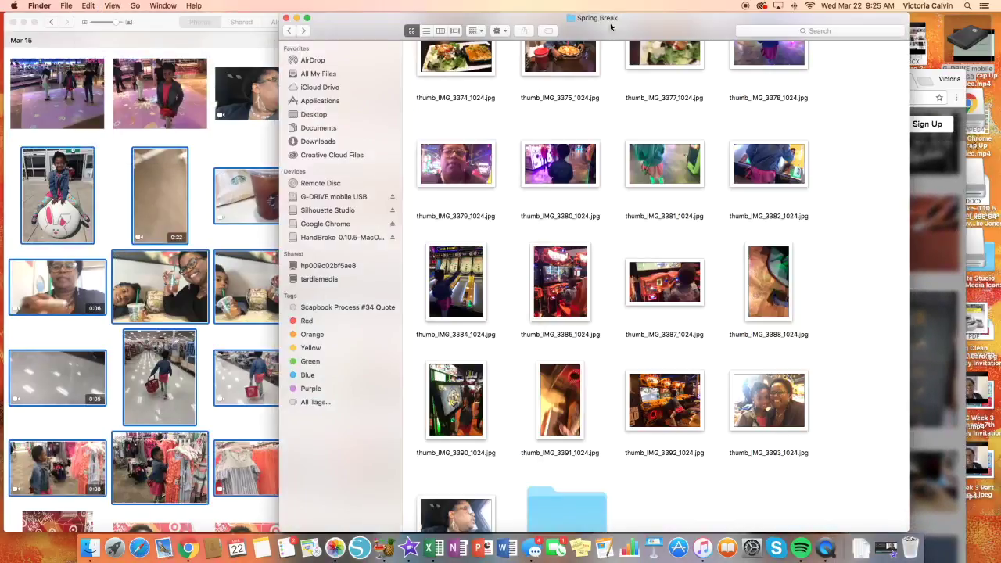
{"action": "left_click_drag", "start_coordinate": [583, 24], "coordinate": [543, 22]}
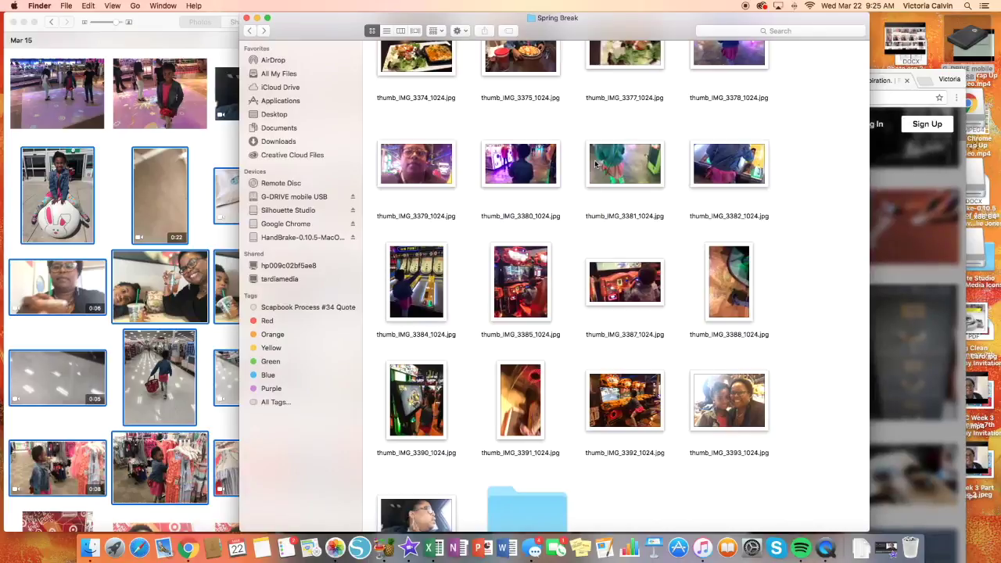
{"action": "scroll", "coordinate": [595, 162], "scroll_direction": "up", "scroll_amount": 2}
{"action": "scroll", "coordinate": [649, 305], "scroll_direction": "down", "scroll_amount": 4}
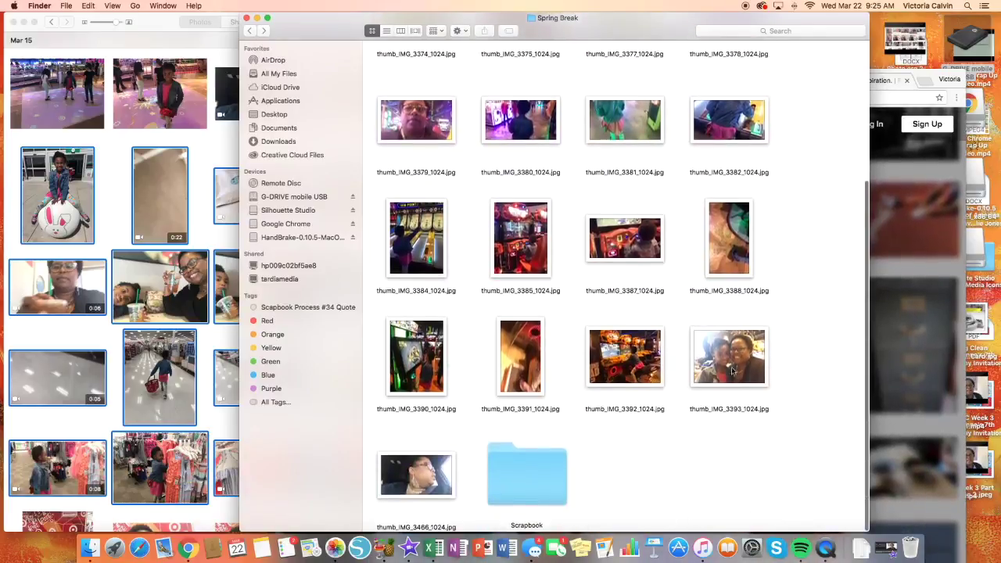
{"action": "right_click", "coordinate": [711, 422]}
{"action": "left_click", "coordinate": [743, 454]}
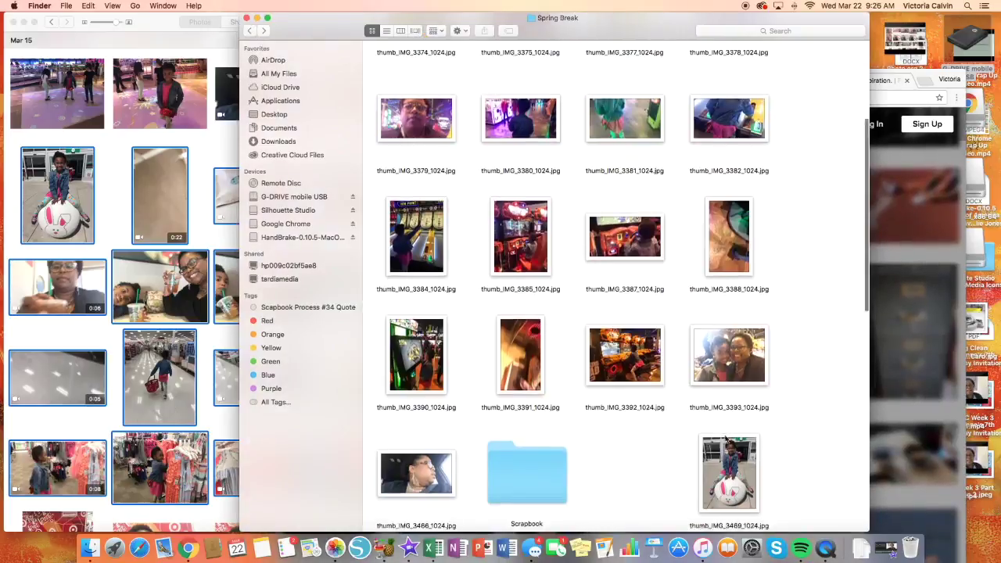
Change the Spring Break icon arrangement and make the window fill the screen
{"action": "scroll", "coordinate": [725, 440], "scroll_direction": "down", "scroll_amount": 7}
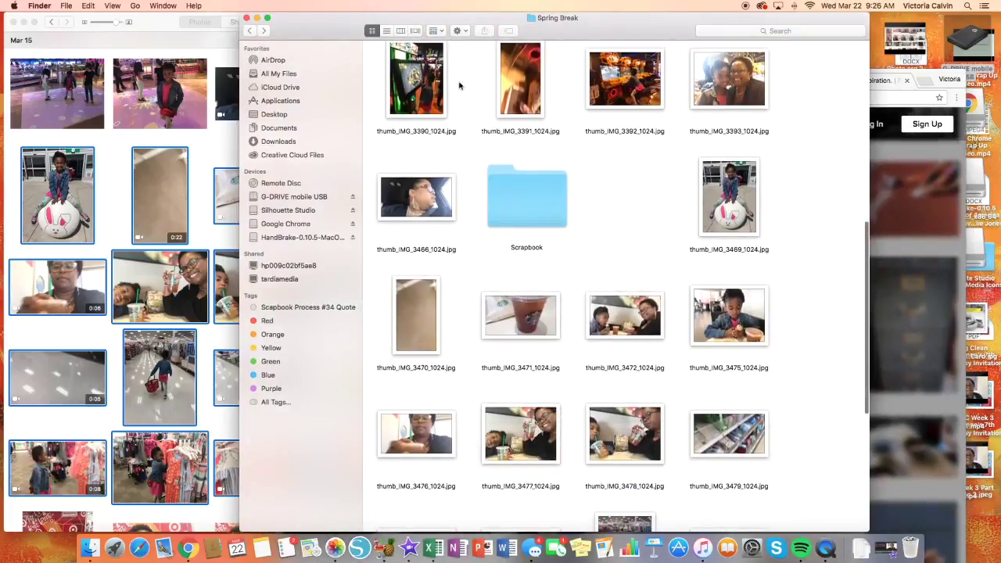
{"action": "left_click", "coordinate": [436, 30]}
{"action": "left_click", "coordinate": [454, 44]}
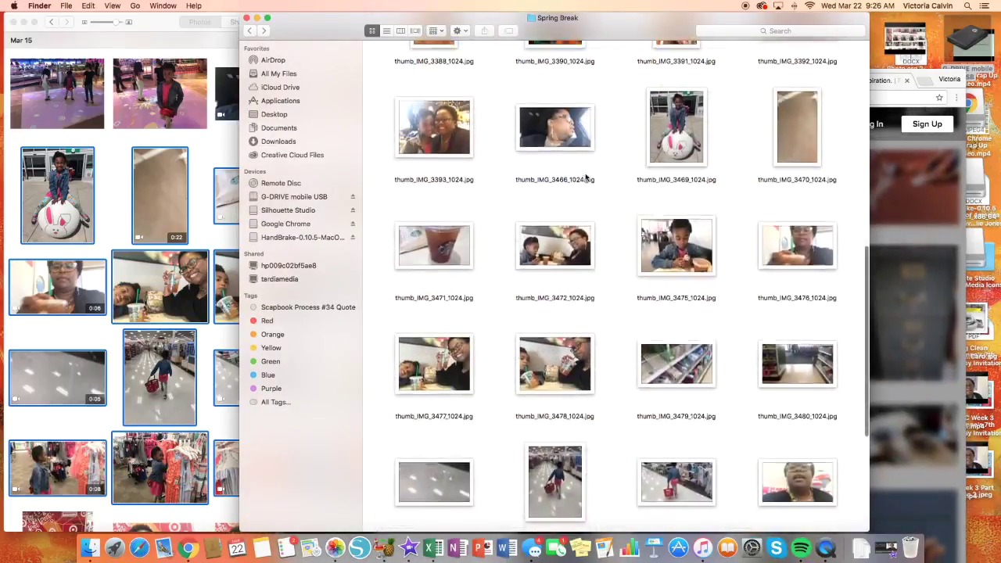
{"action": "scroll", "coordinate": [586, 179], "scroll_direction": "up", "scroll_amount": 1}
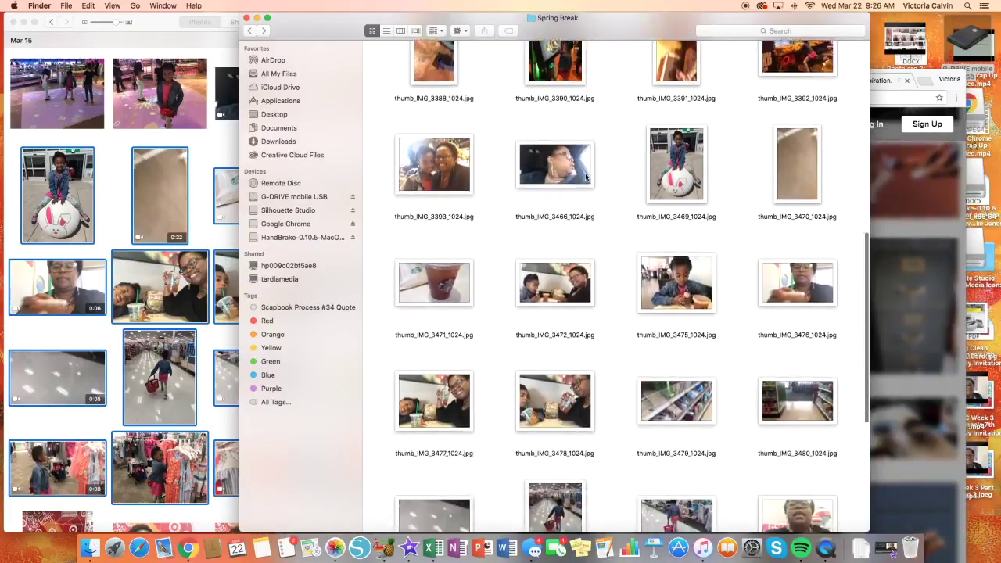
{"action": "scroll", "coordinate": [586, 177], "scroll_direction": "down", "scroll_amount": 6}
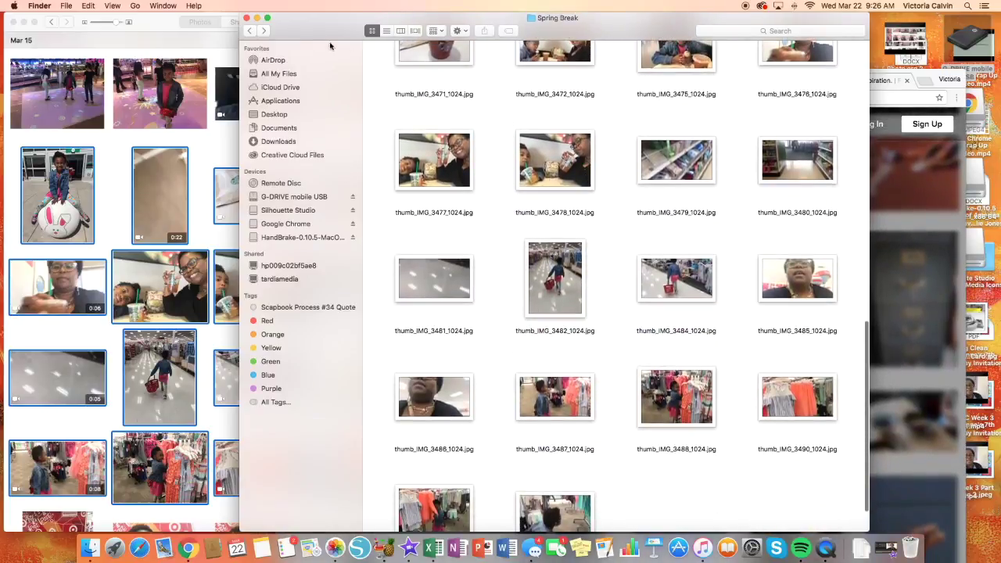
{"action": "left_click", "coordinate": [266, 18]}
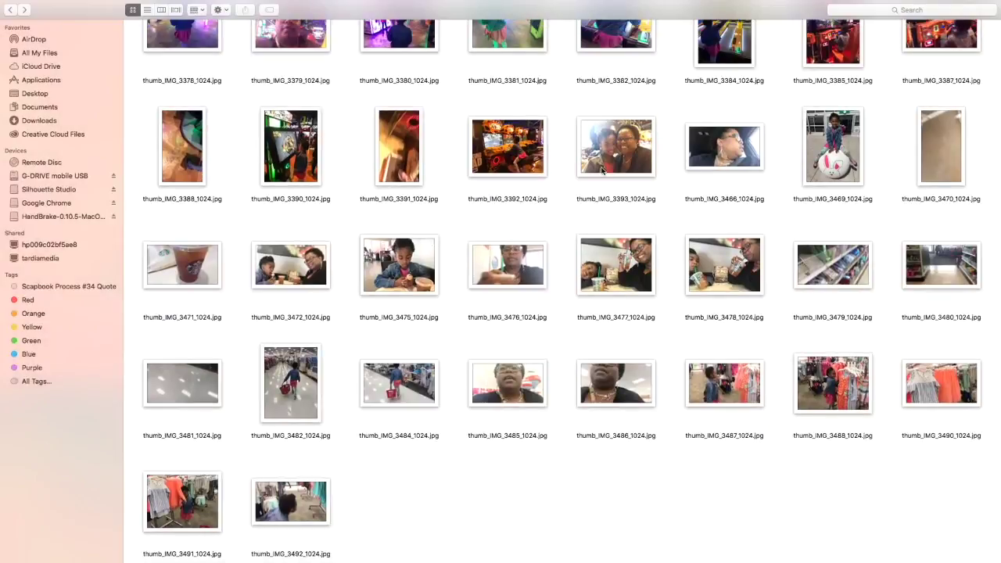
Select the bunny-ball photo thumb_IMG_3469 plus thumb_IMG_3478, 3477 and 3475
{"action": "scroll", "coordinate": [602, 171], "scroll_direction": "up", "scroll_amount": 3}
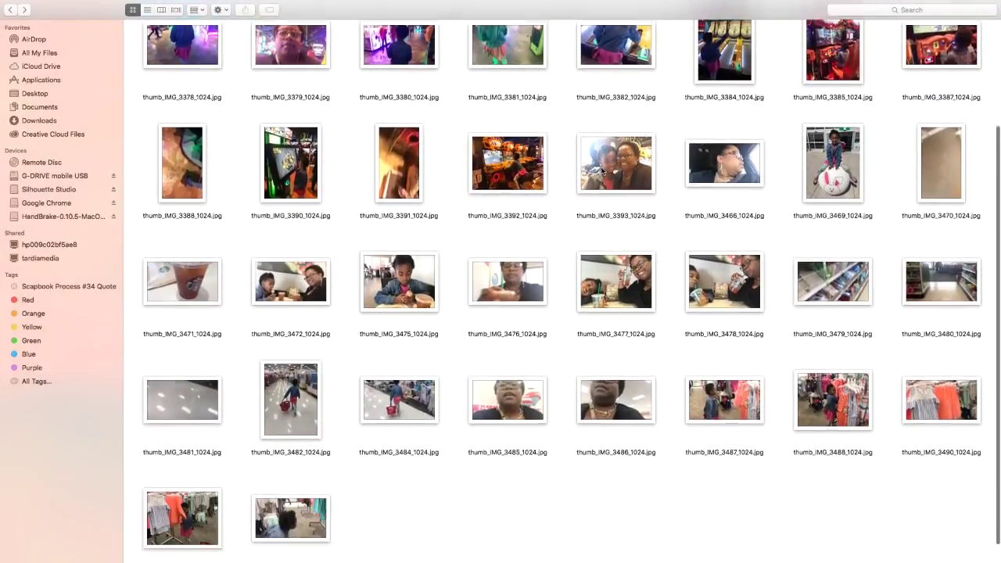
{"action": "scroll", "coordinate": [602, 170], "scroll_direction": "up", "scroll_amount": 3}
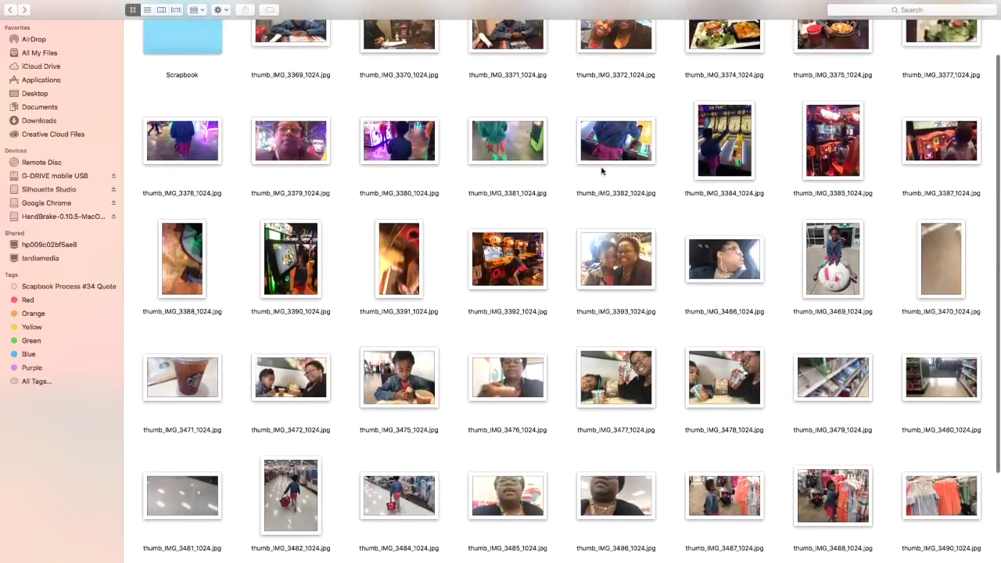
{"action": "scroll", "coordinate": [602, 170], "scroll_direction": "up", "scroll_amount": 2}
{"action": "scroll", "coordinate": [602, 171], "scroll_direction": "down", "scroll_amount": 3}
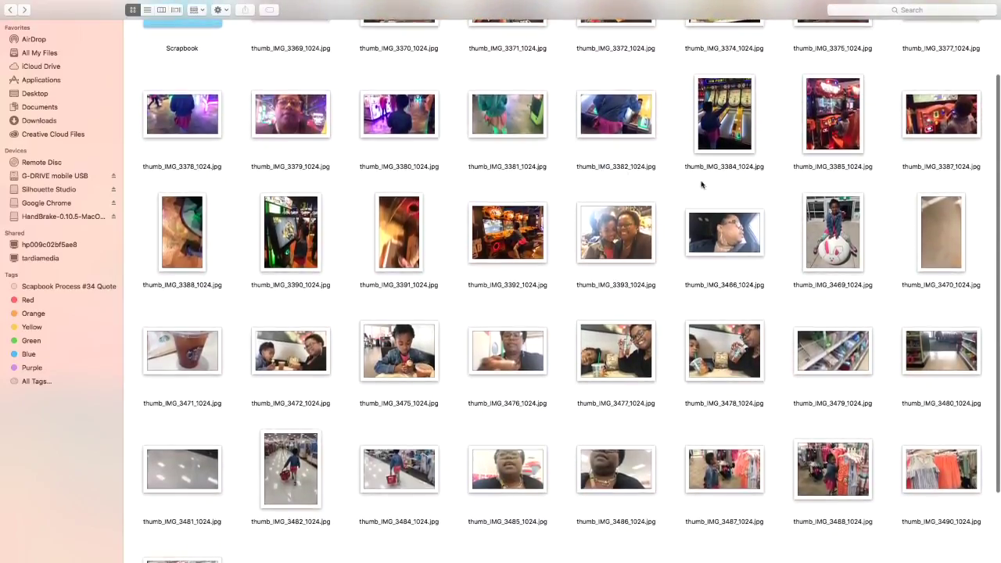
{"action": "scroll", "coordinate": [752, 237], "scroll_direction": "up", "scroll_amount": 1}
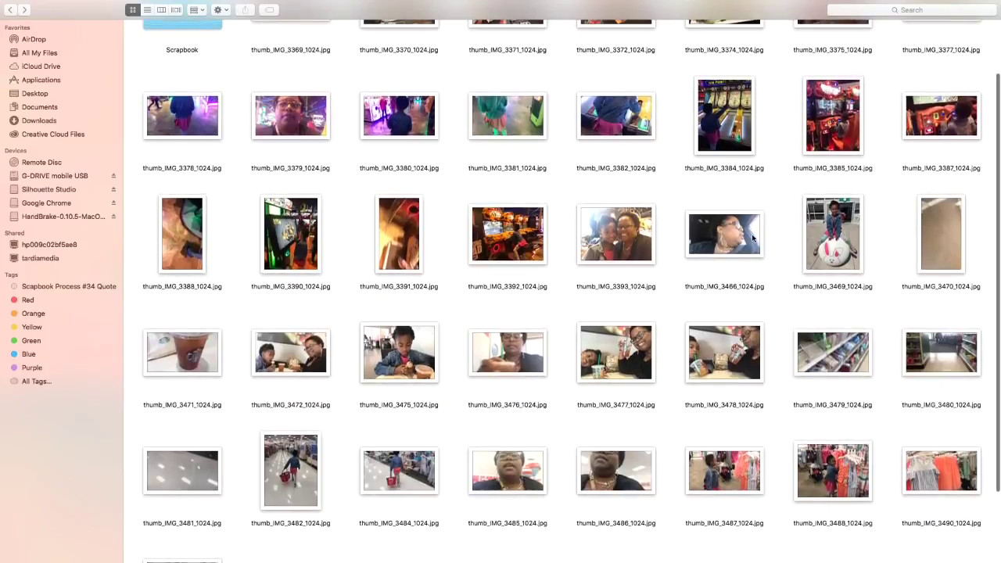
{"action": "scroll", "coordinate": [381, 358], "scroll_direction": "up", "scroll_amount": 1}
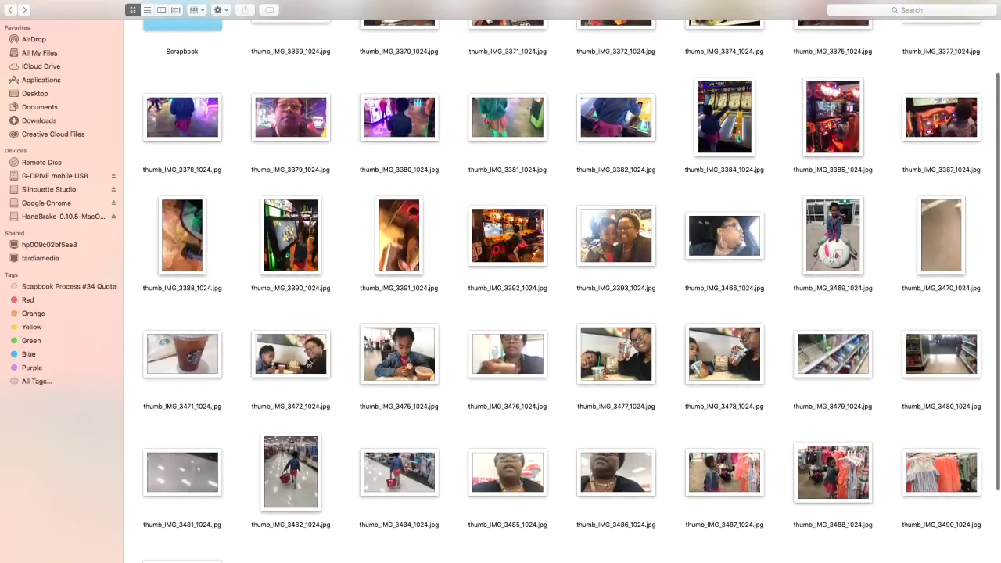
{"action": "left_click", "coordinate": [837, 234]}
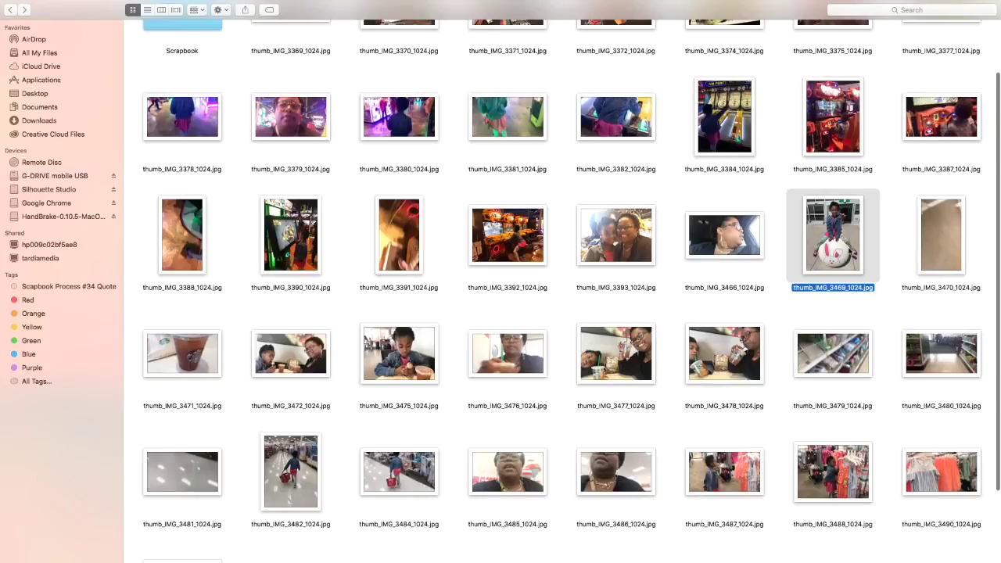
{"action": "left_click", "coordinate": [708, 362], "text": "super"}
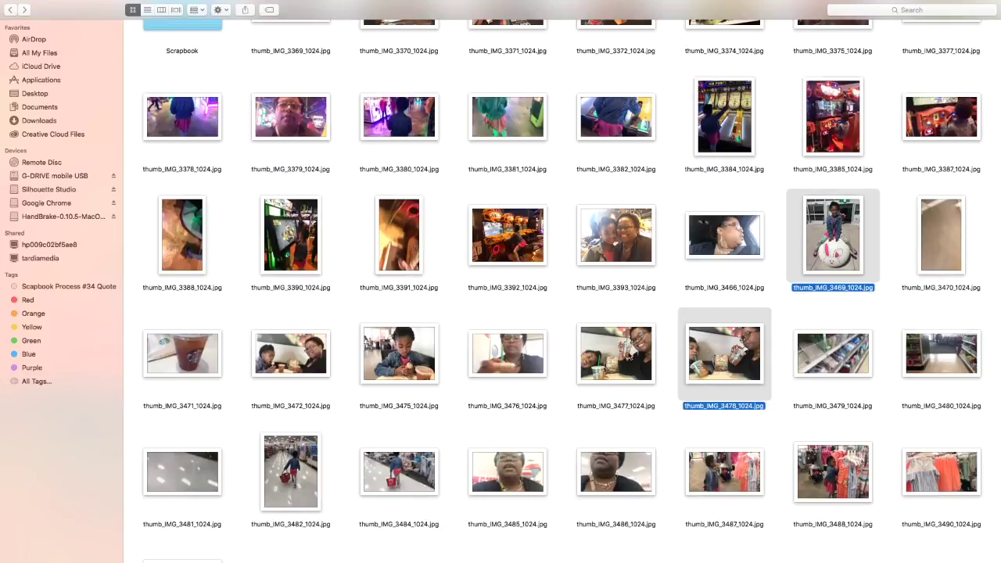
{"action": "left_click", "coordinate": [631, 356], "text": "super"}
{"action": "left_click", "coordinate": [404, 366], "text": "super"}
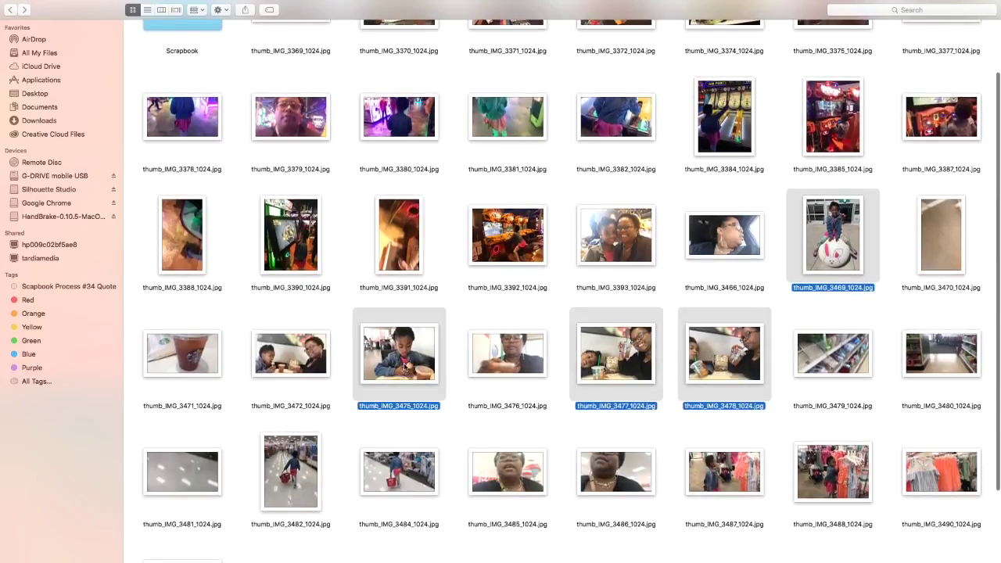
Add thumb_IMG_3488 and 3491 to the selection and copy the six photos
{"action": "scroll", "coordinate": [313, 367], "scroll_direction": "down", "scroll_amount": 4}
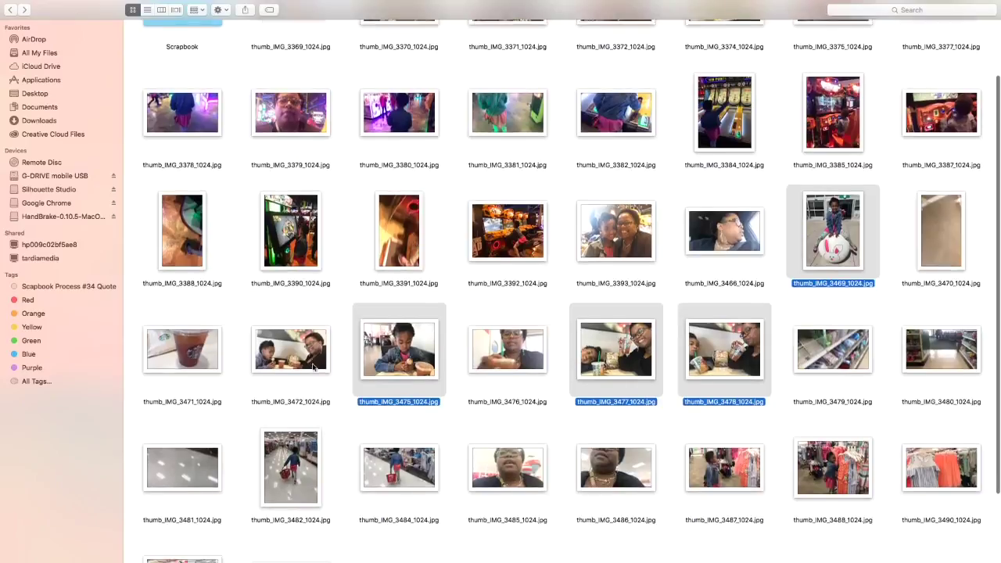
{"action": "scroll", "coordinate": [313, 368], "scroll_direction": "down", "scroll_amount": 2}
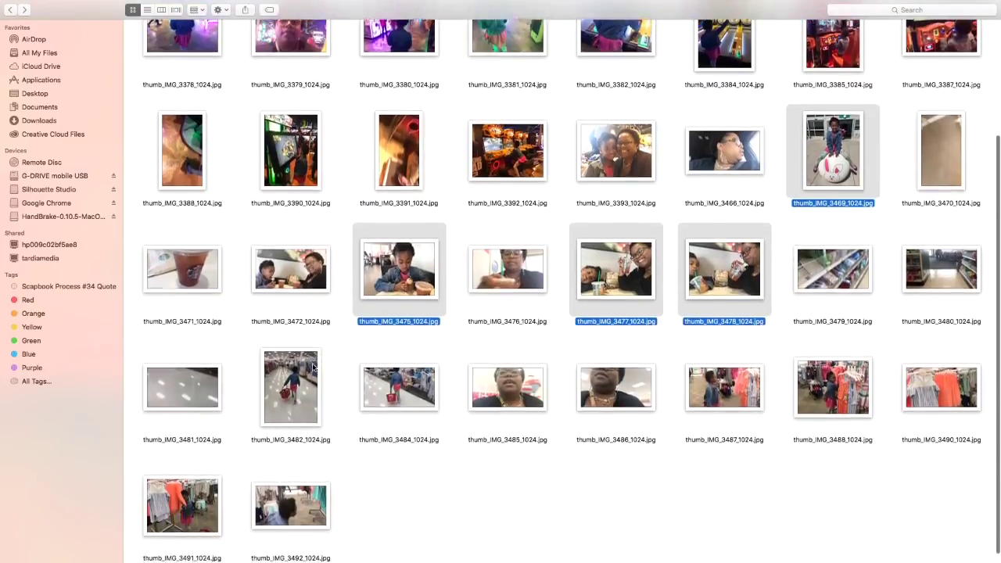
{"action": "left_click", "coordinate": [821, 381], "text": "super"}
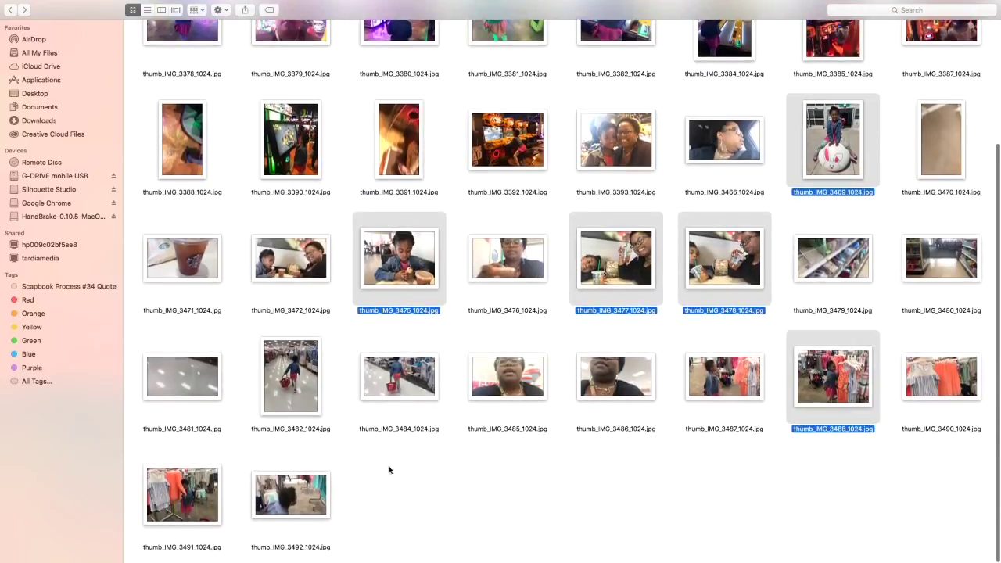
{"action": "left_click", "coordinate": [194, 484], "text": "super"}
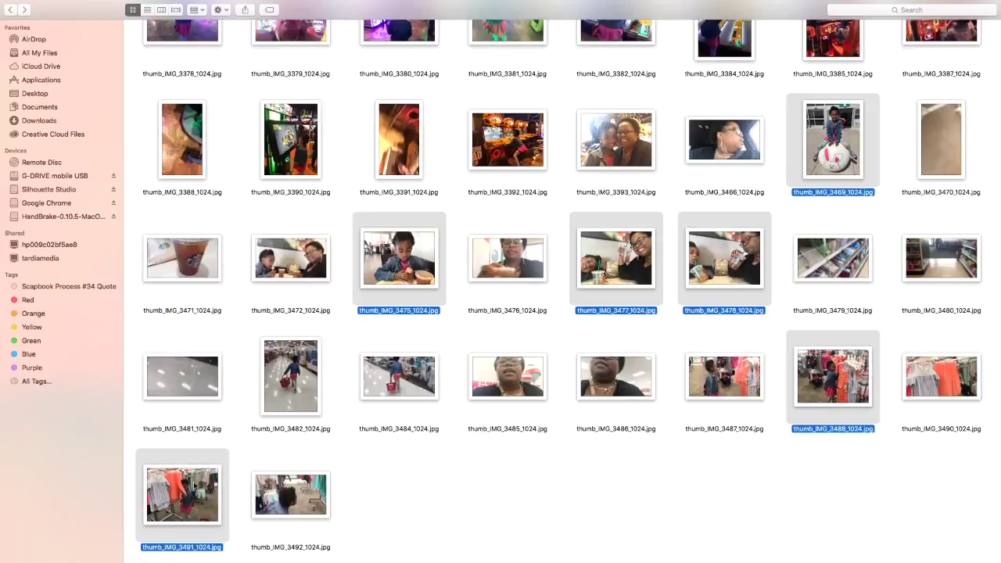
{"action": "scroll", "coordinate": [271, 477], "scroll_direction": "up", "scroll_amount": 1}
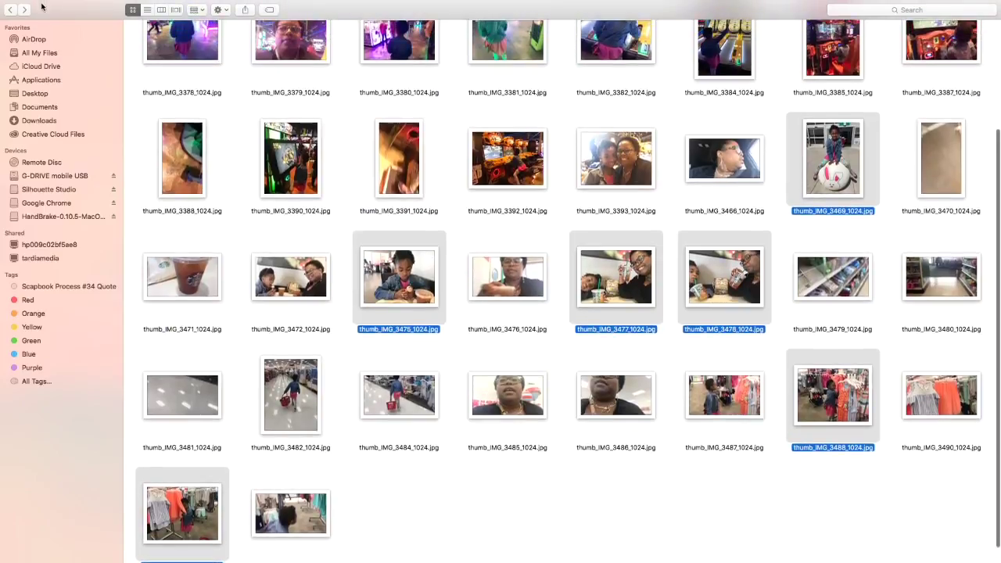
{"action": "left_click", "coordinate": [88, 5]}
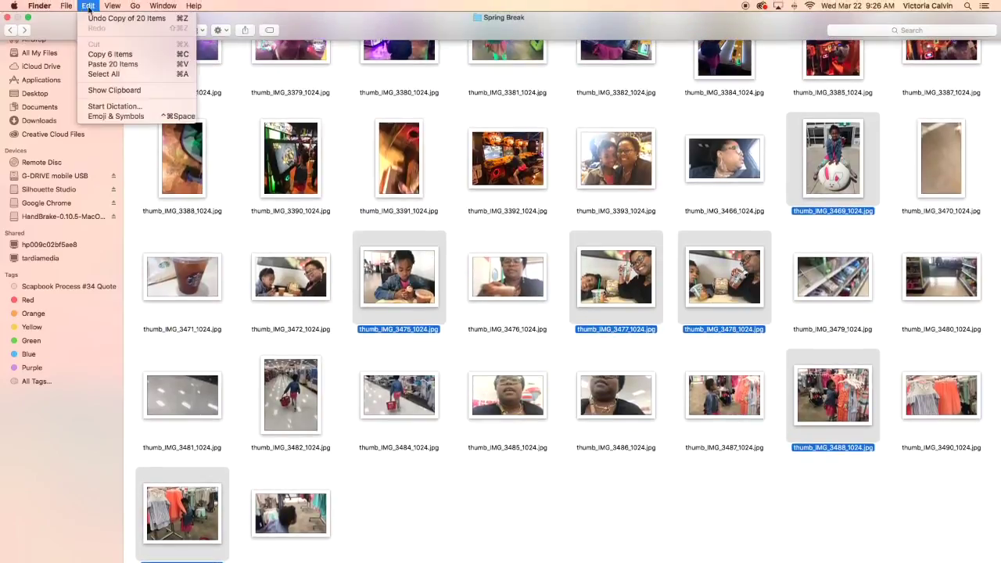
{"action": "left_click", "coordinate": [98, 57]}
Paste the six photos into the Scrapbook folder
{"action": "scroll", "coordinate": [359, 179], "scroll_direction": "up", "scroll_amount": 5}
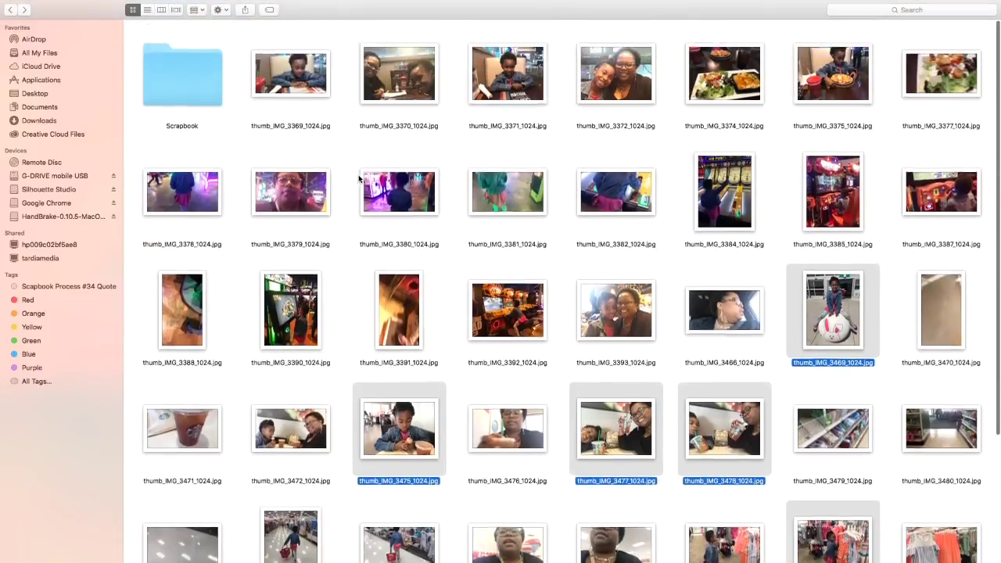
{"action": "double_click", "coordinate": [172, 89]}
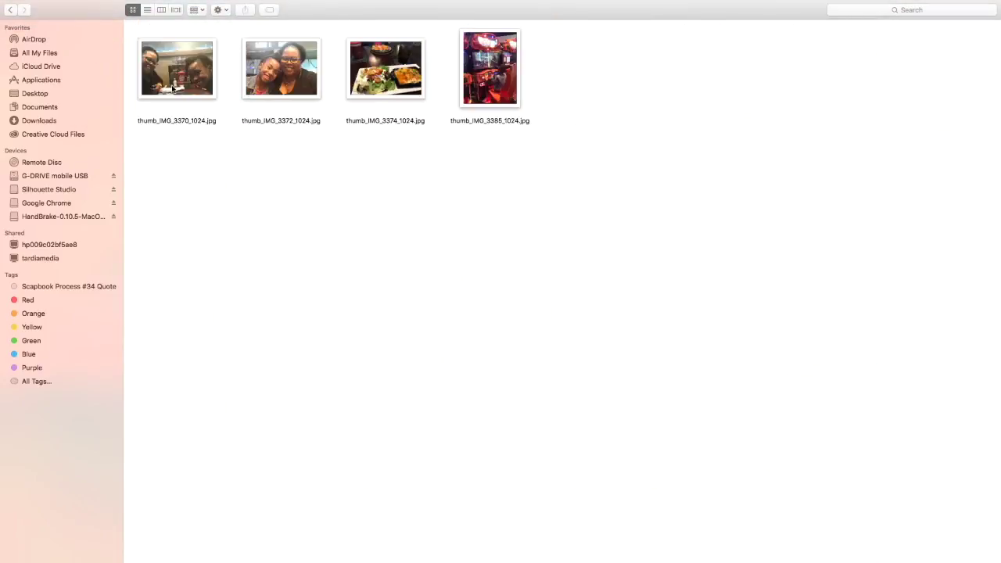
{"action": "right_click", "coordinate": [340, 189]}
{"action": "left_click", "coordinate": [382, 223]}
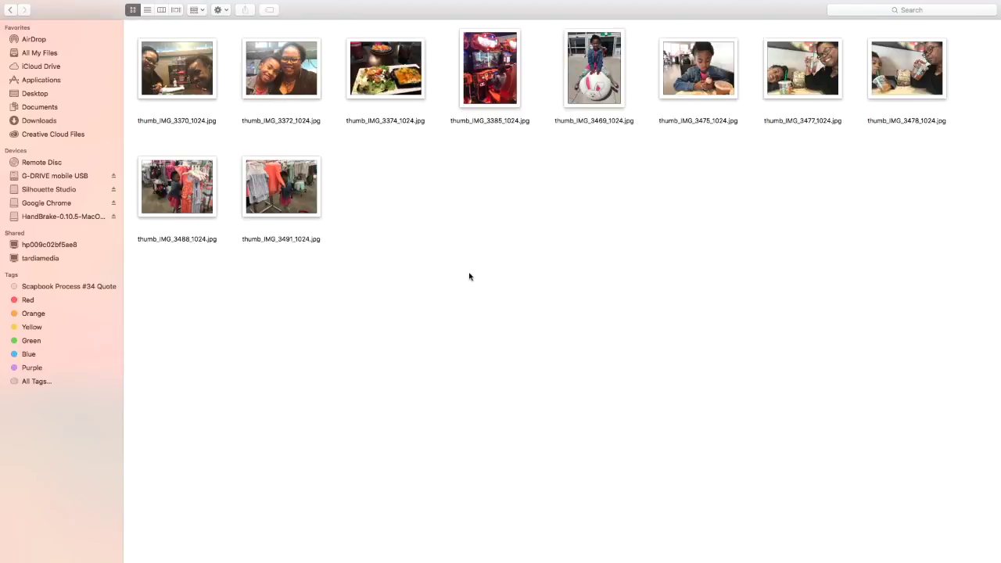
{"action": "left_click", "coordinate": [442, 265]}
Leave full screen, bring Photos forward, and select the mother-and-daughter toy-store photo
{"action": "key", "text": "ctrl+super+f"}
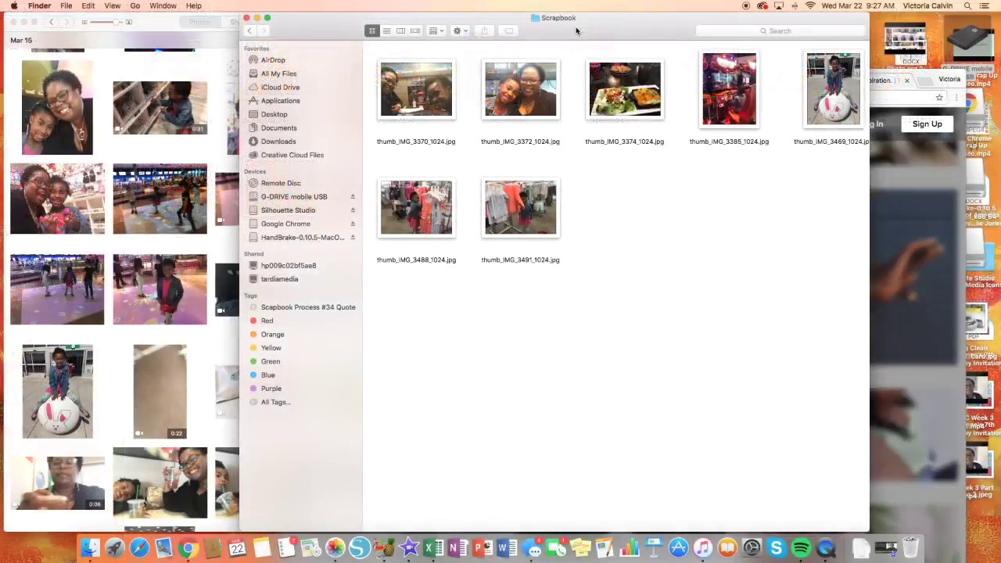
{"action": "left_click", "coordinate": [147, 22]}
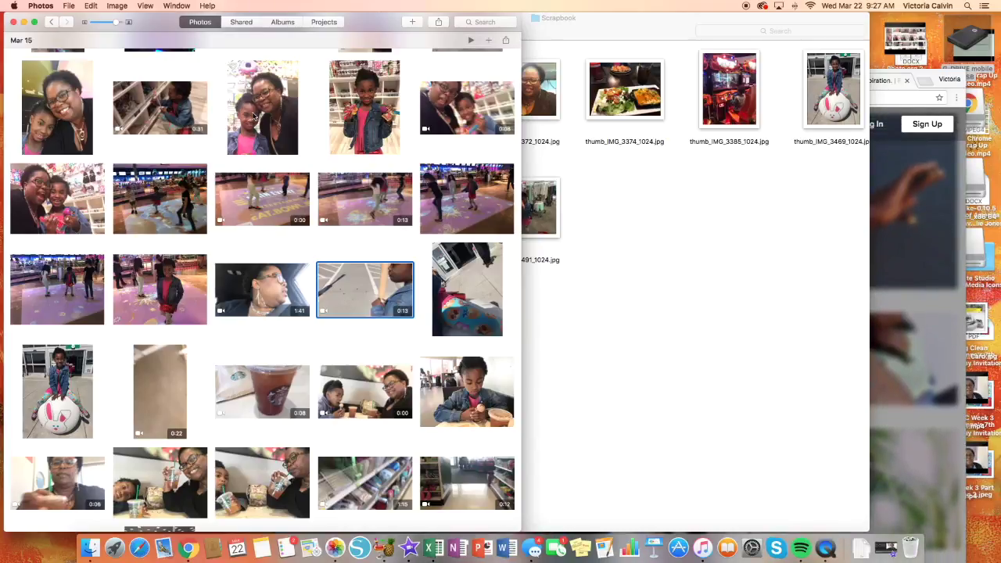
{"action": "left_click", "coordinate": [253, 115]}
{"action": "double_click", "coordinate": [253, 115]}
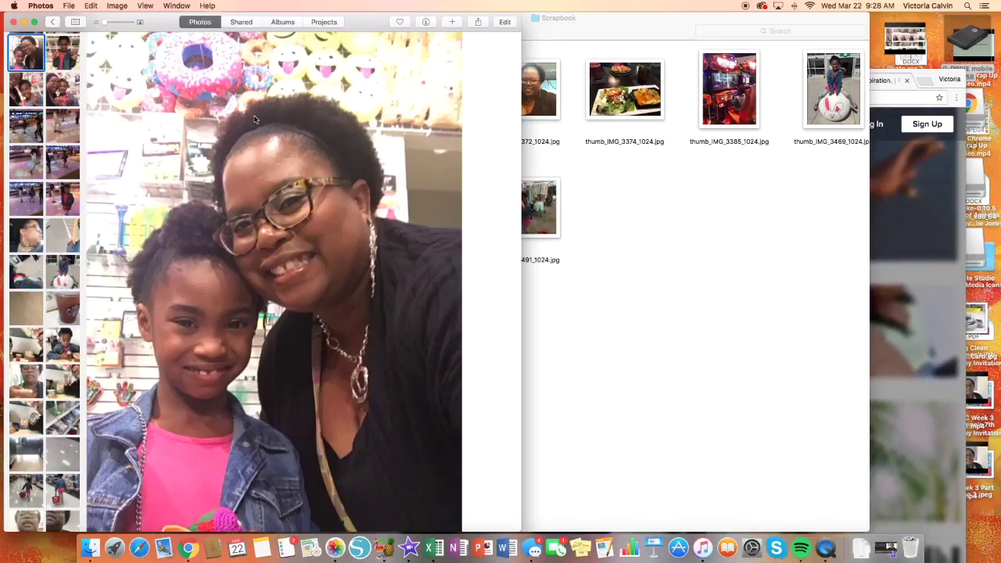
{"action": "left_click", "coordinate": [505, 23]}
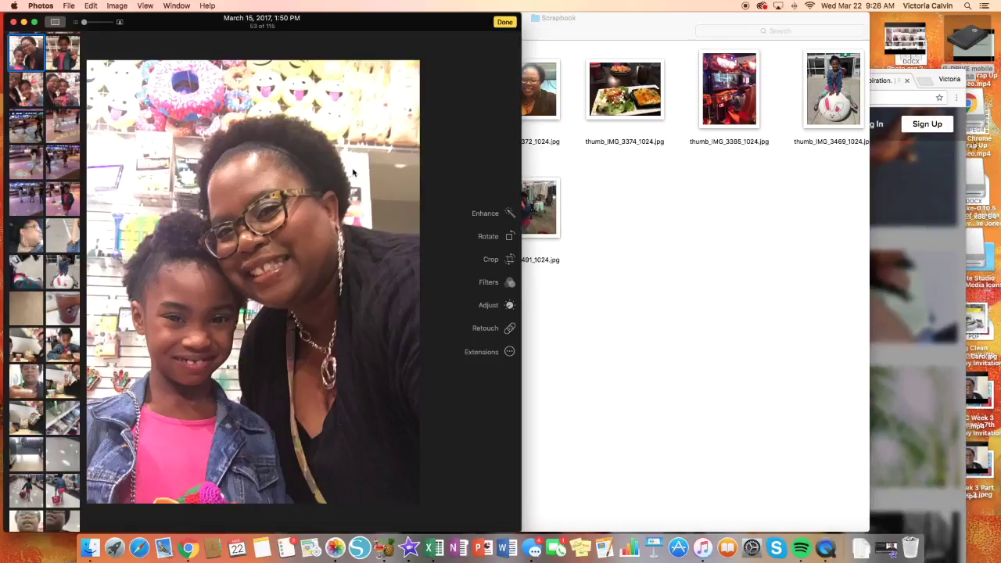
{"action": "left_click", "coordinate": [503, 23]}
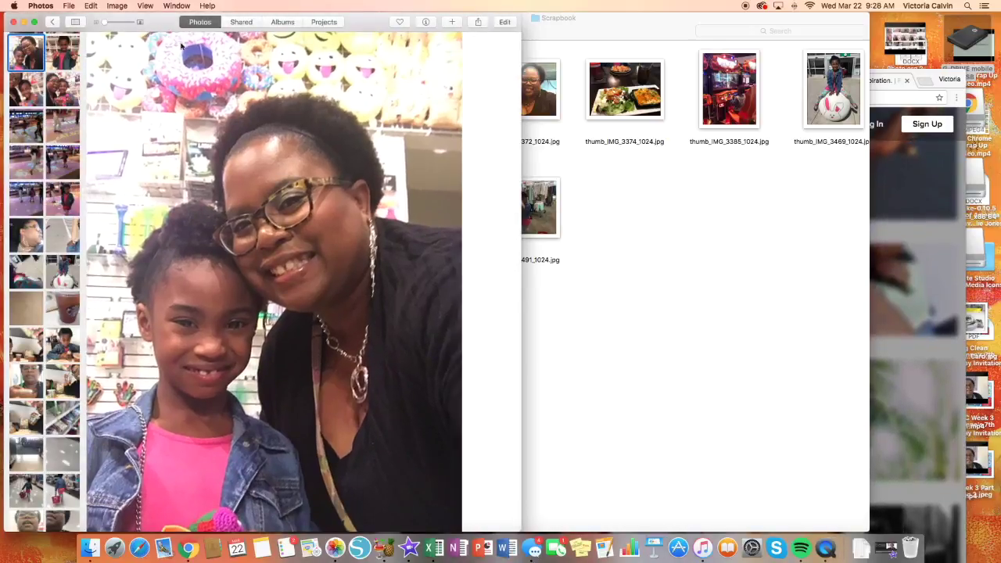
{"action": "left_click", "coordinate": [50, 22]}
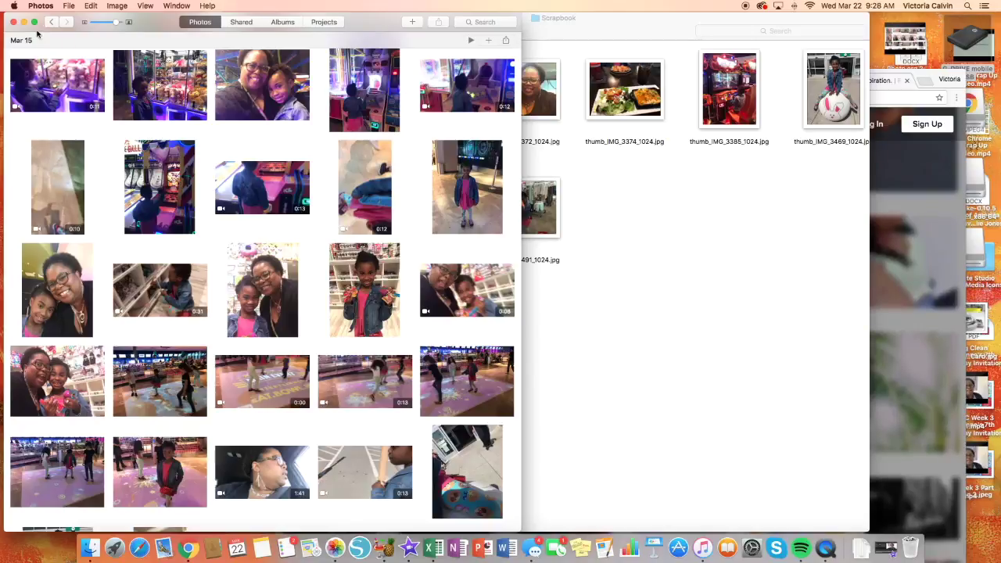
Bring the G-DRIVE mobile USB window with year folders 2007–2015 in front of the Scrapbook window
{"action": "left_click", "coordinate": [630, 196]}
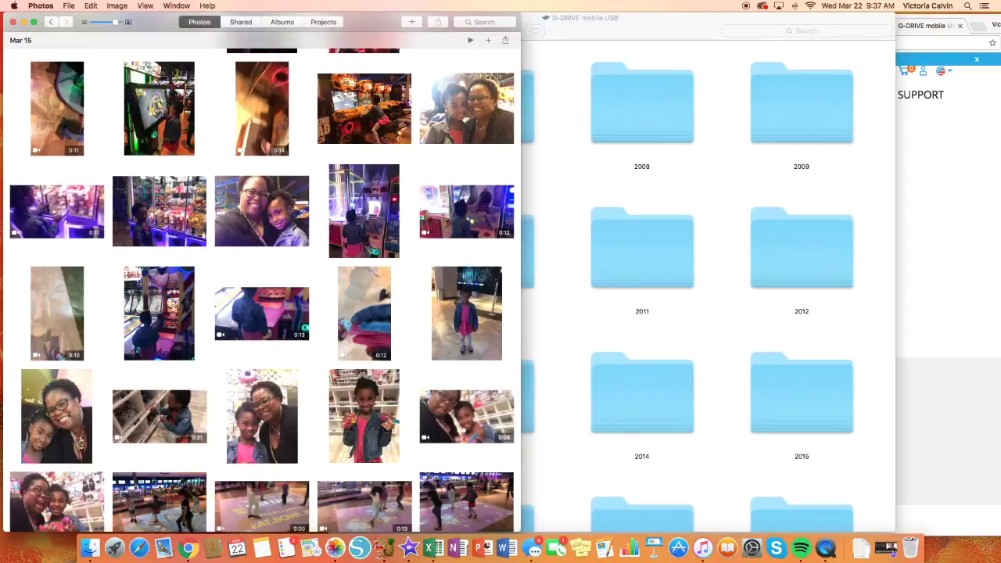
{"action": "left_click", "coordinate": [535, 186]}
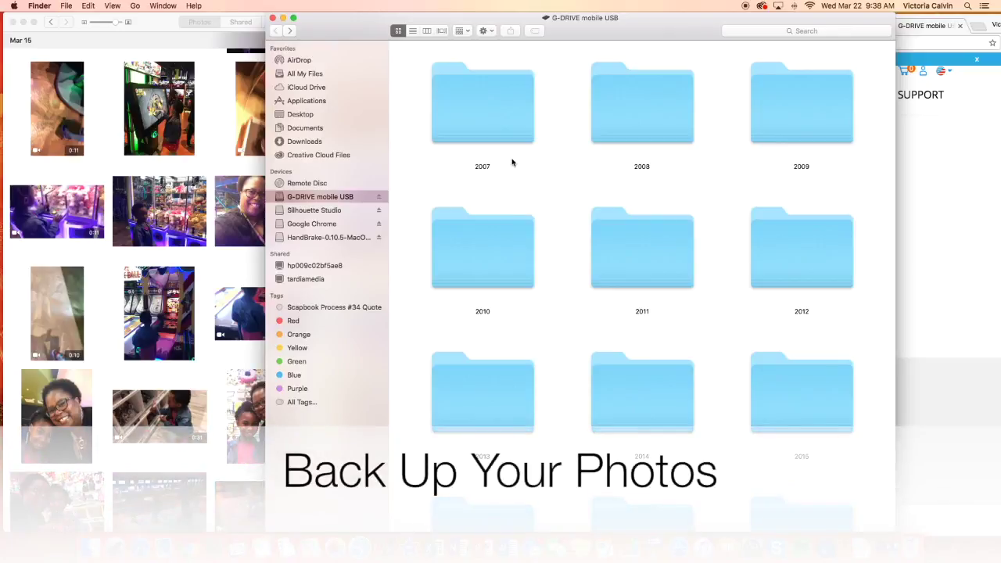
{"action": "left_click", "coordinate": [148, 30]}
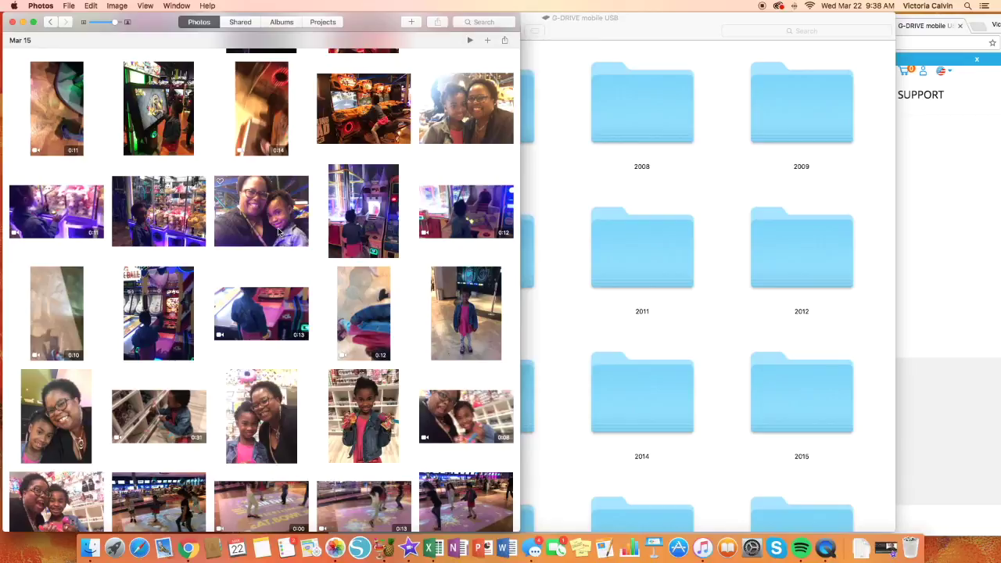
{"action": "left_click", "coordinate": [598, 32]}
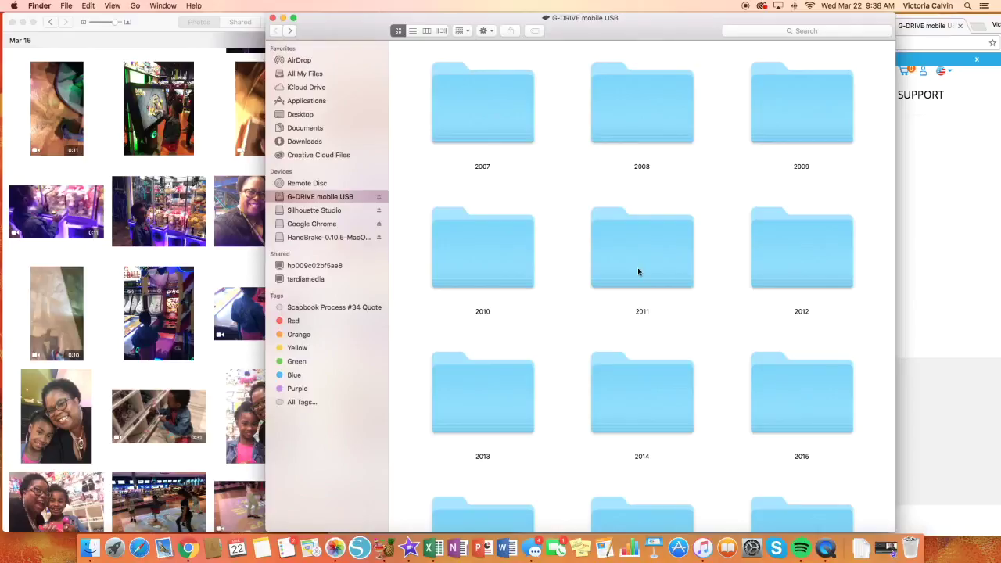
Bring Chrome forward on the G-DRIVE mobile USB product page priced at $89.95
{"action": "left_click", "coordinate": [942, 30]}
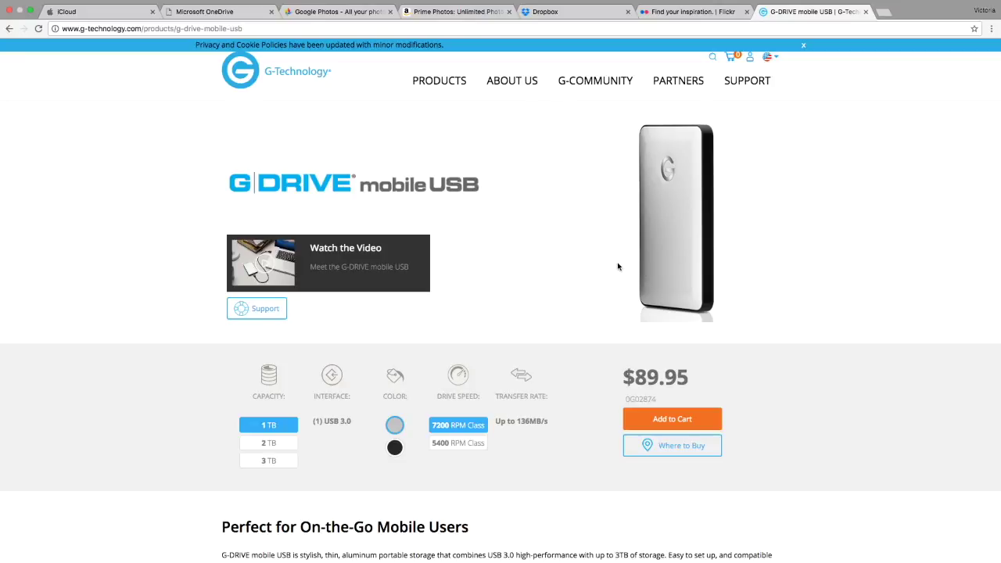
Switch the browser to the Microsoft OneDrive 'Do more wherever you go' page
{"action": "left_click", "coordinate": [205, 12]}
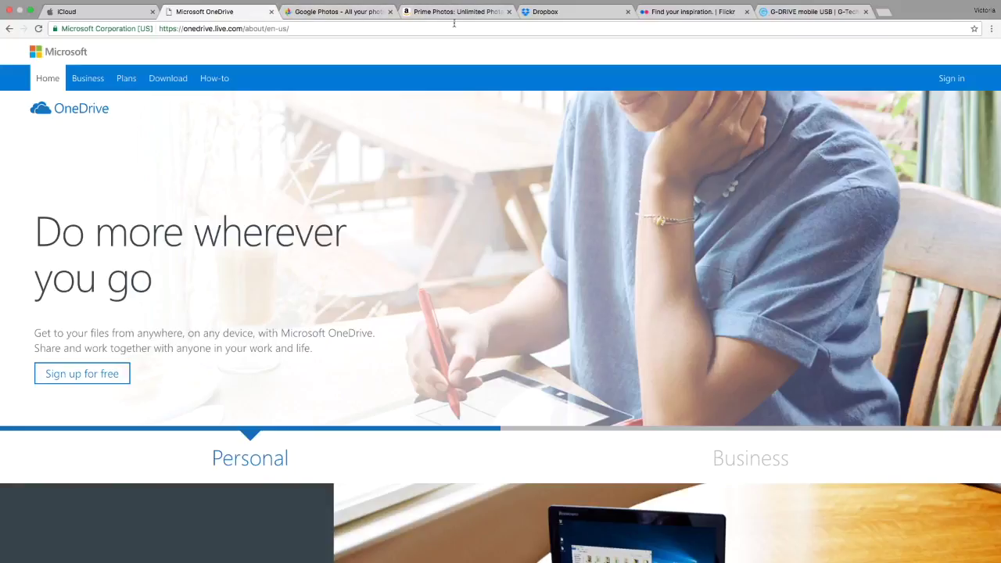
{"action": "left_click", "coordinate": [93, 10]}
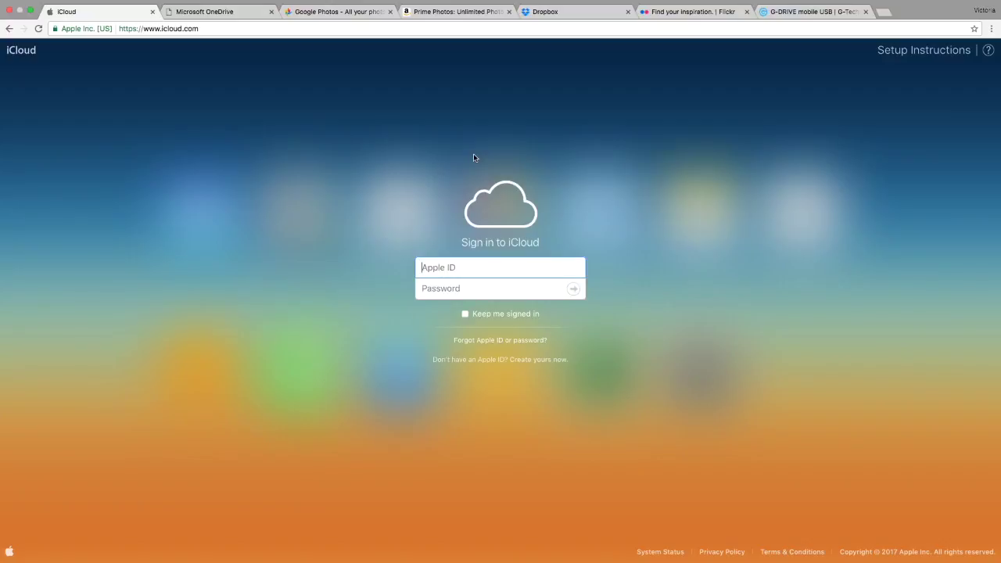
{"action": "left_click", "coordinate": [209, 17]}
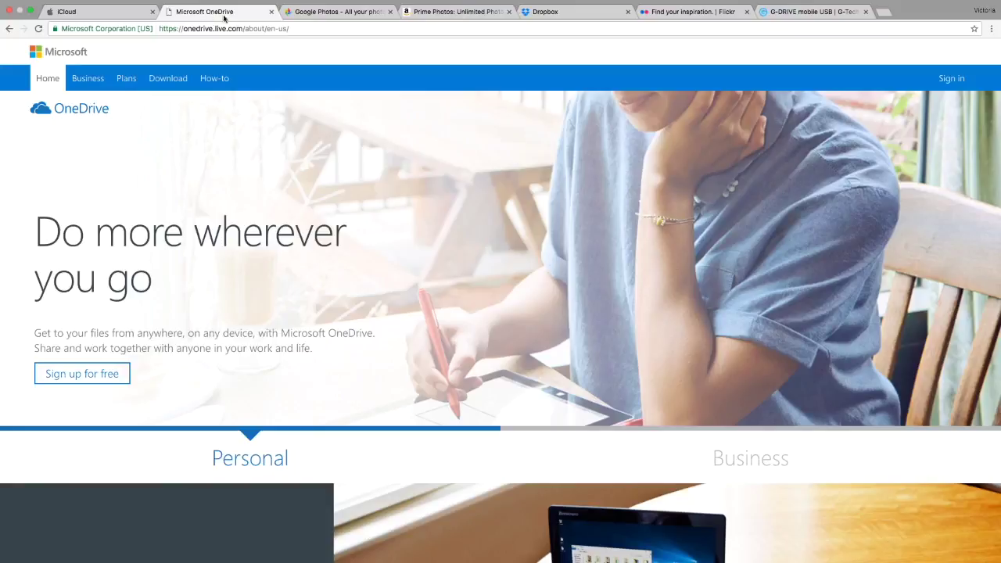
Browse the Google Photos, Prime Photos, OneDrive and iCloud tabs, returning to Prime Photos
{"action": "left_click", "coordinate": [329, 13]}
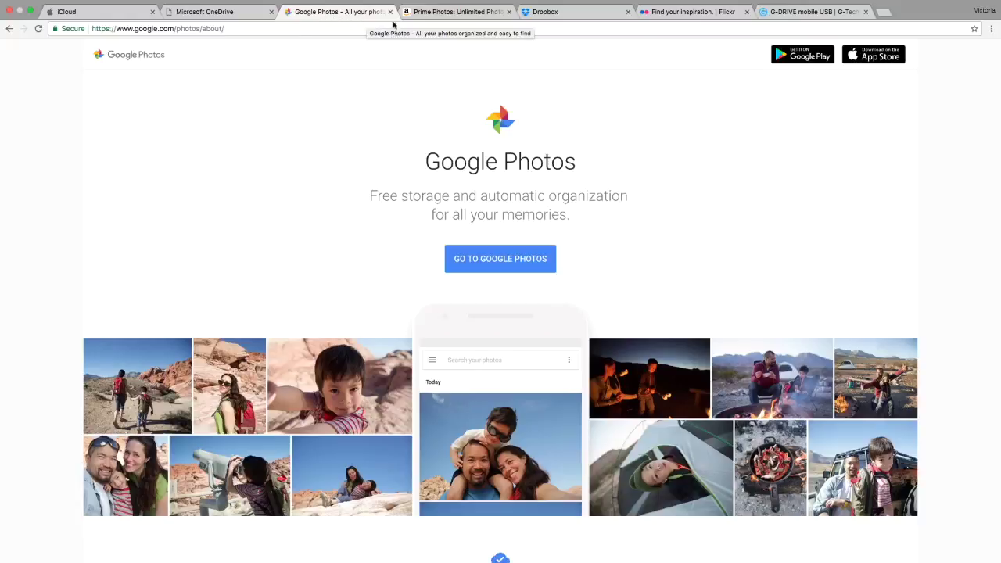
{"action": "left_click", "coordinate": [441, 12]}
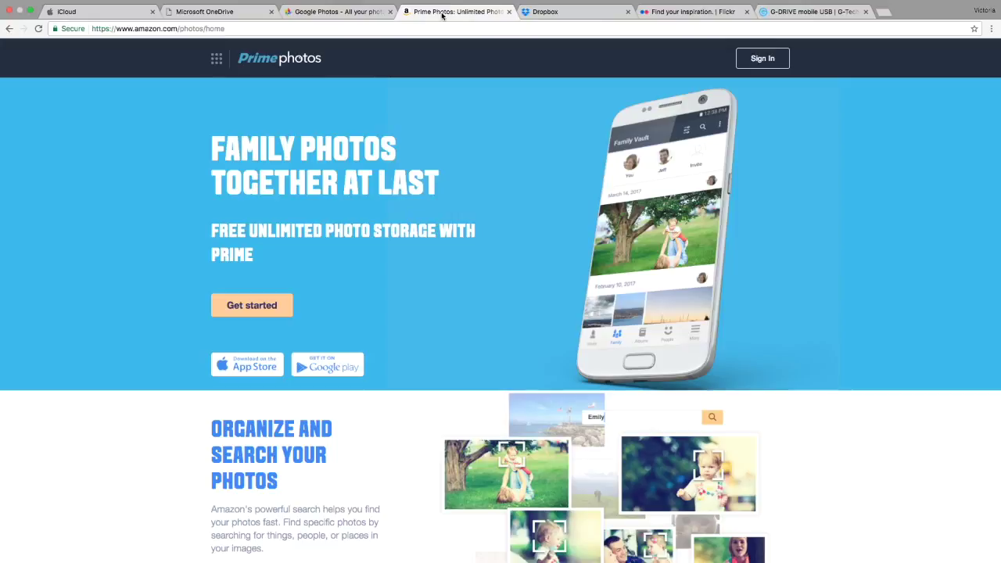
{"action": "left_click", "coordinate": [336, 14]}
{"action": "left_click", "coordinate": [248, 14]}
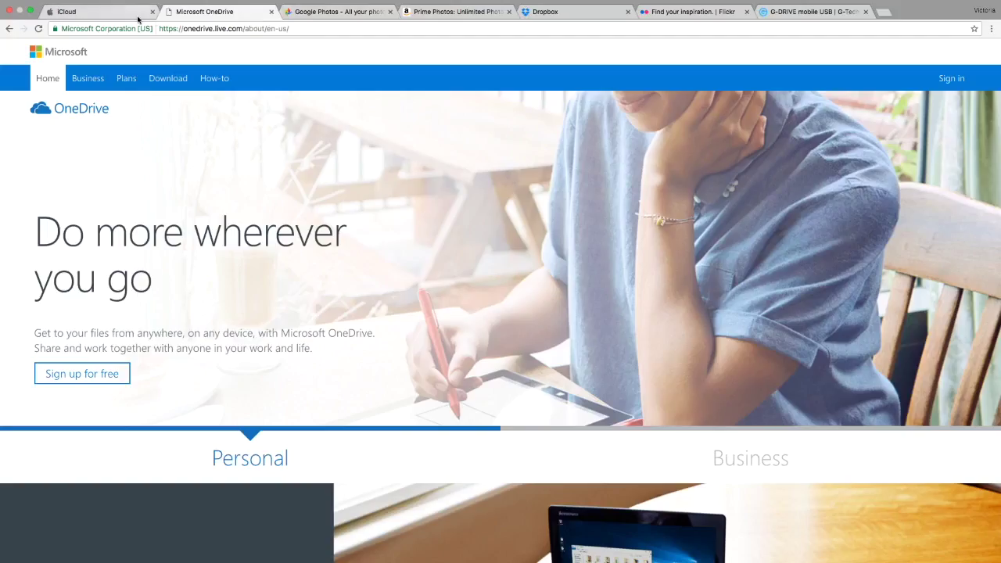
{"action": "left_click", "coordinate": [138, 15]}
{"action": "left_click", "coordinate": [434, 14]}
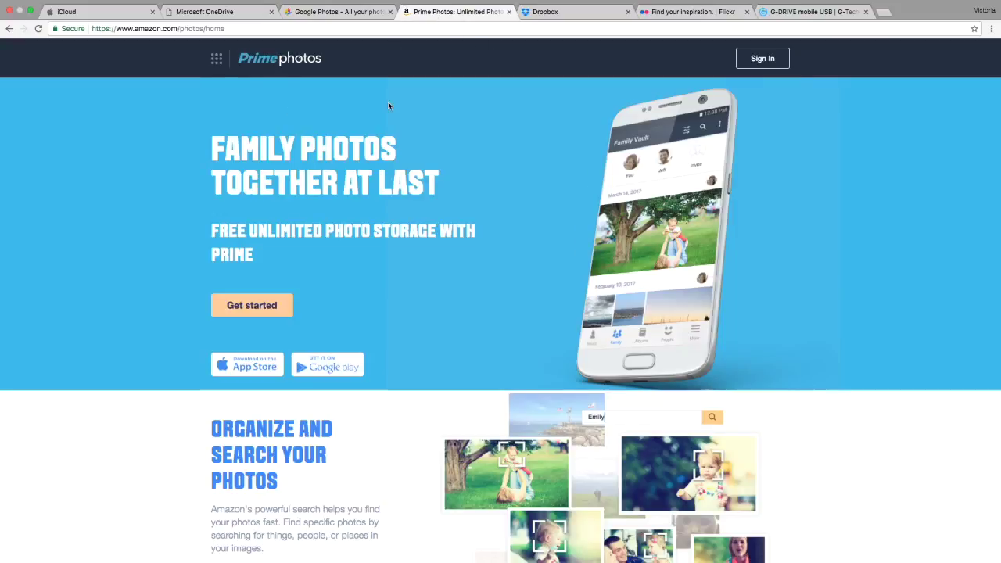
Look over the Dropbox sign-up and iCloud pages, then finish on Flickr's landing page
{"action": "scroll", "coordinate": [387, 107], "scroll_direction": "up", "scroll_amount": 1}
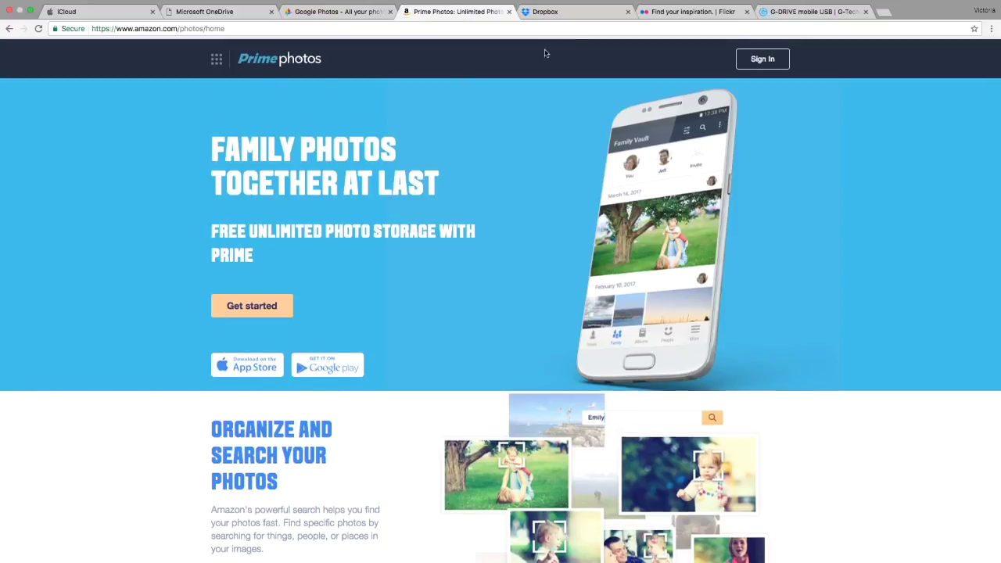
{"action": "left_click", "coordinate": [564, 13]}
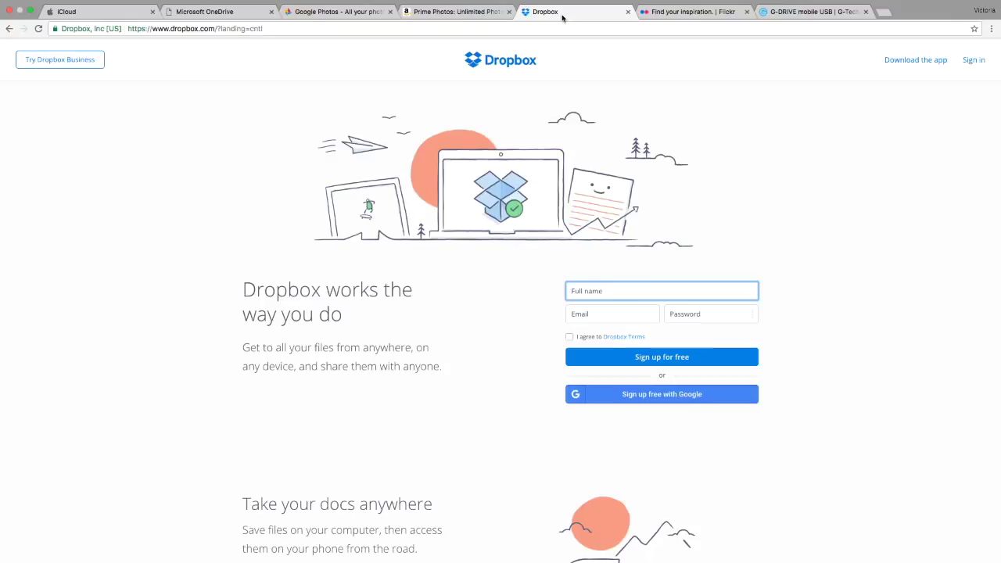
{"action": "left_click", "coordinate": [98, 14]}
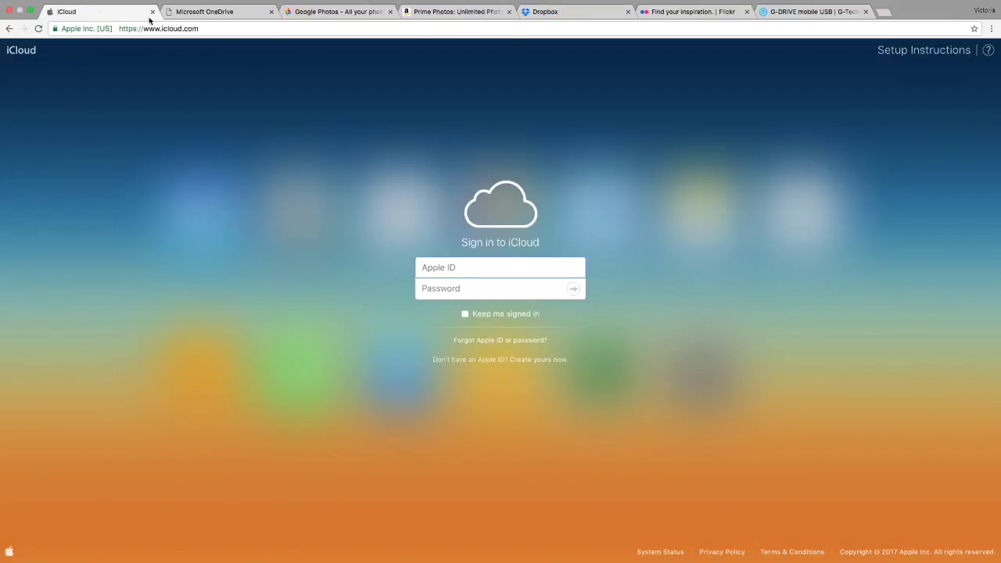
{"action": "left_click", "coordinate": [546, 13]}
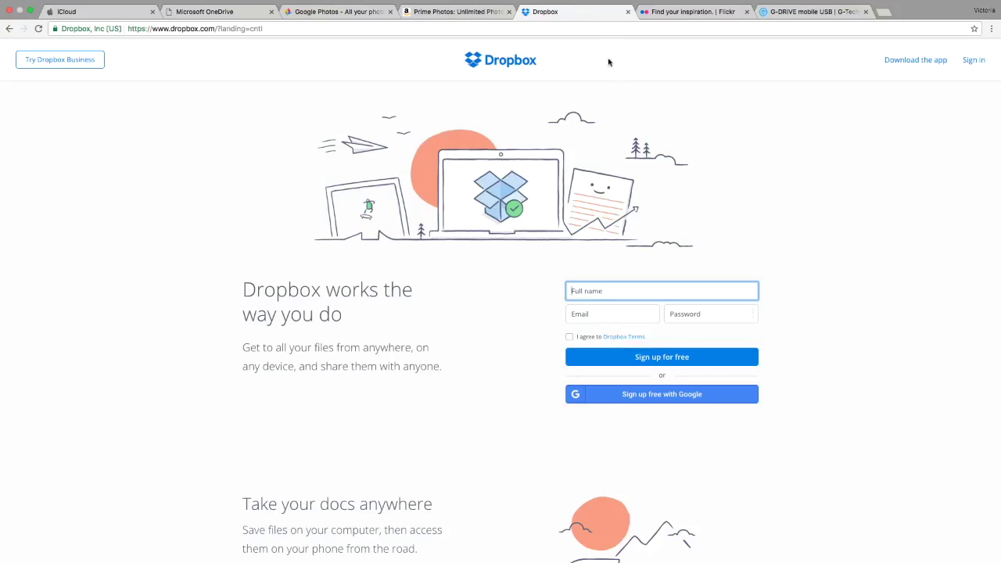
{"action": "left_click", "coordinate": [678, 13]}
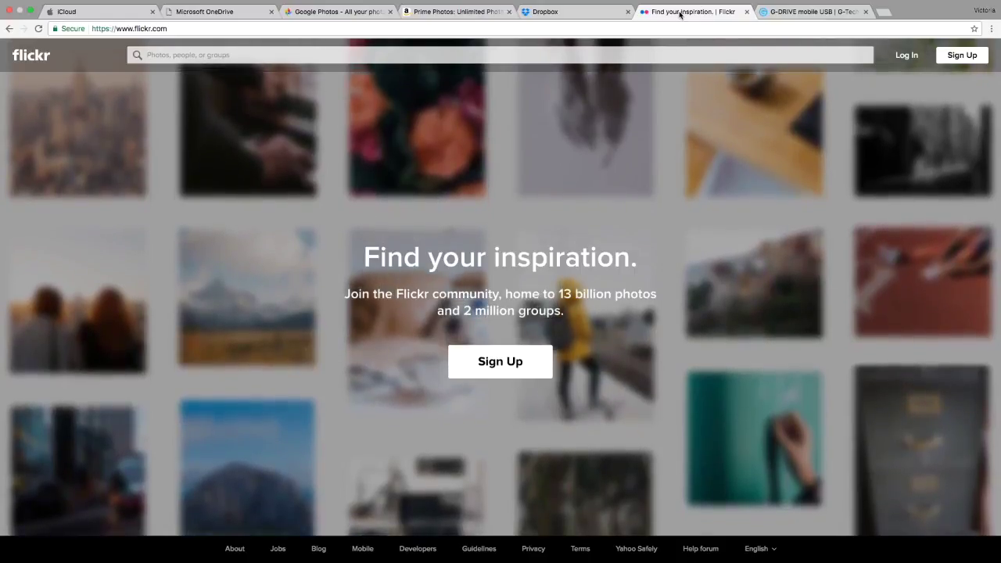
{"action": "left_click", "coordinate": [581, 14]}
{"action": "left_click", "coordinate": [437, 12]}
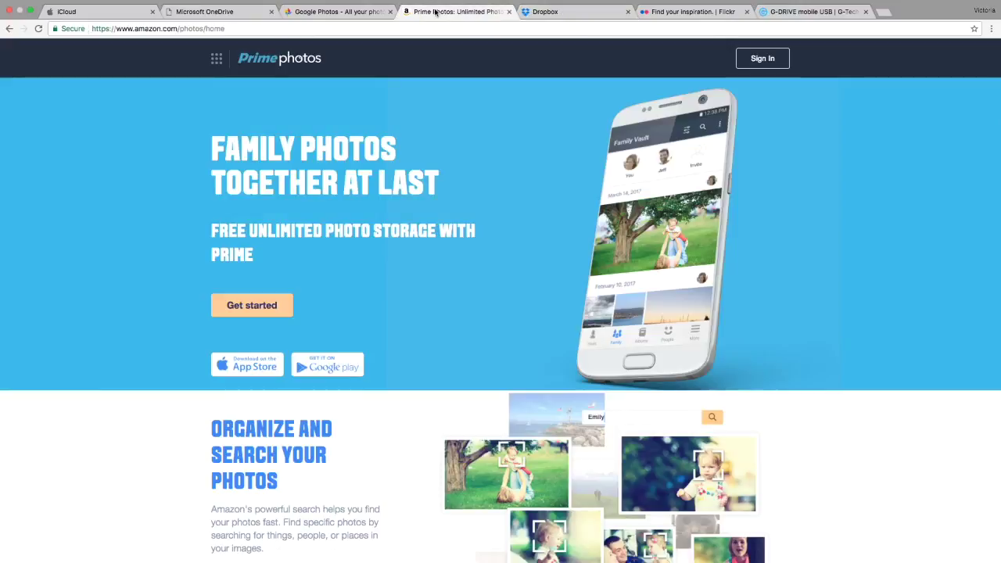
{"action": "left_click", "coordinate": [369, 12]}
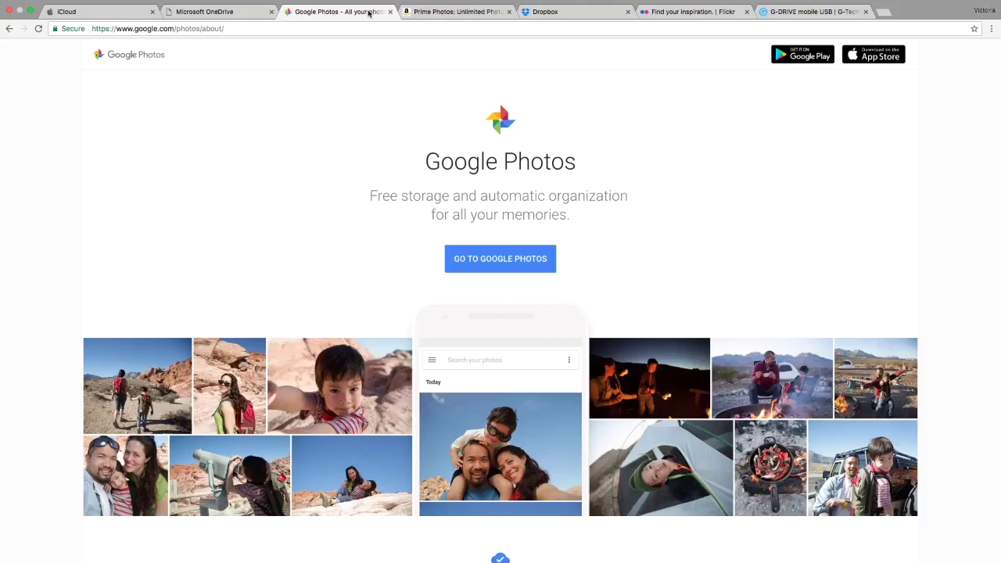
{"action": "left_click", "coordinate": [232, 11]}
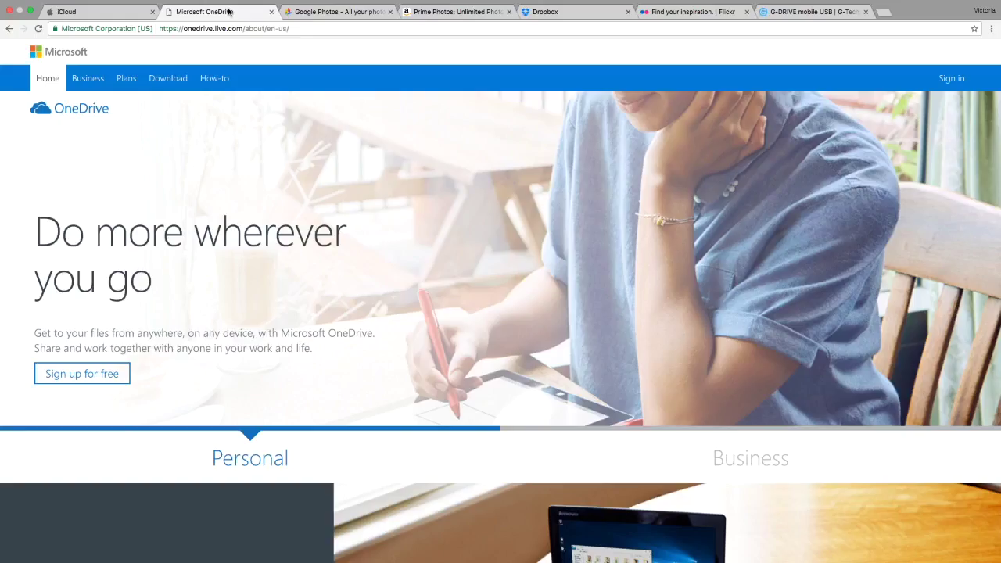
{"action": "left_click", "coordinate": [80, 11]}
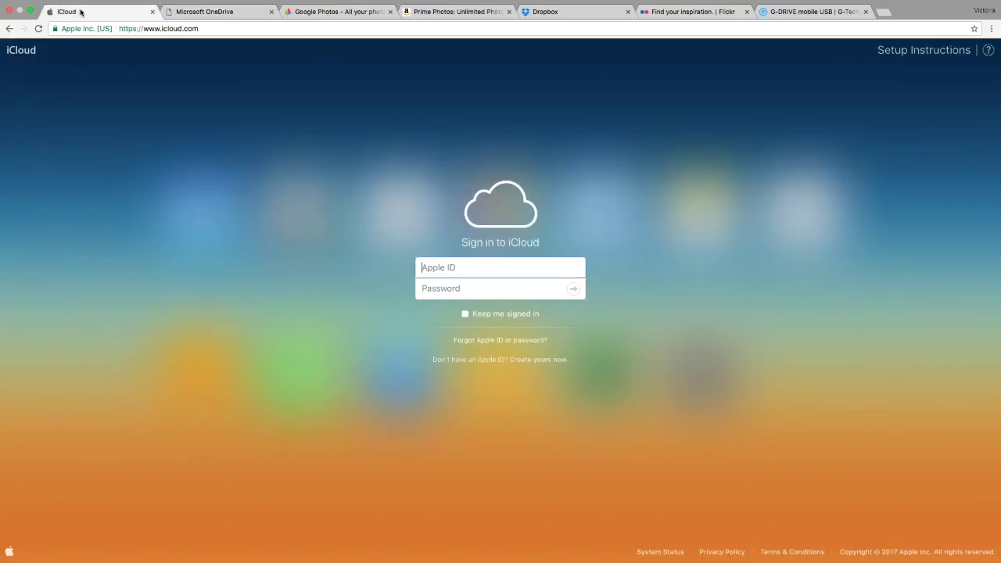
{"action": "left_click", "coordinate": [183, 13]}
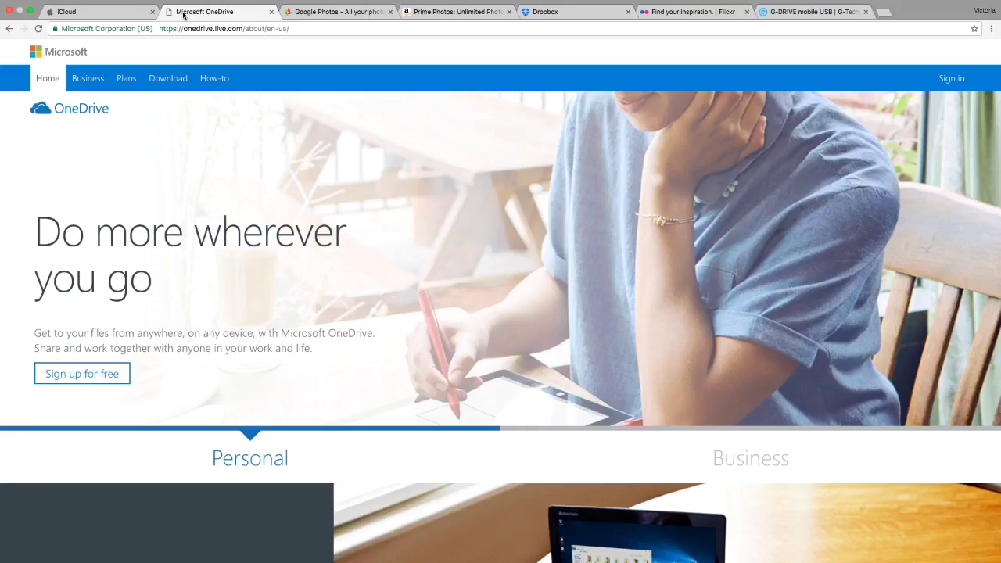